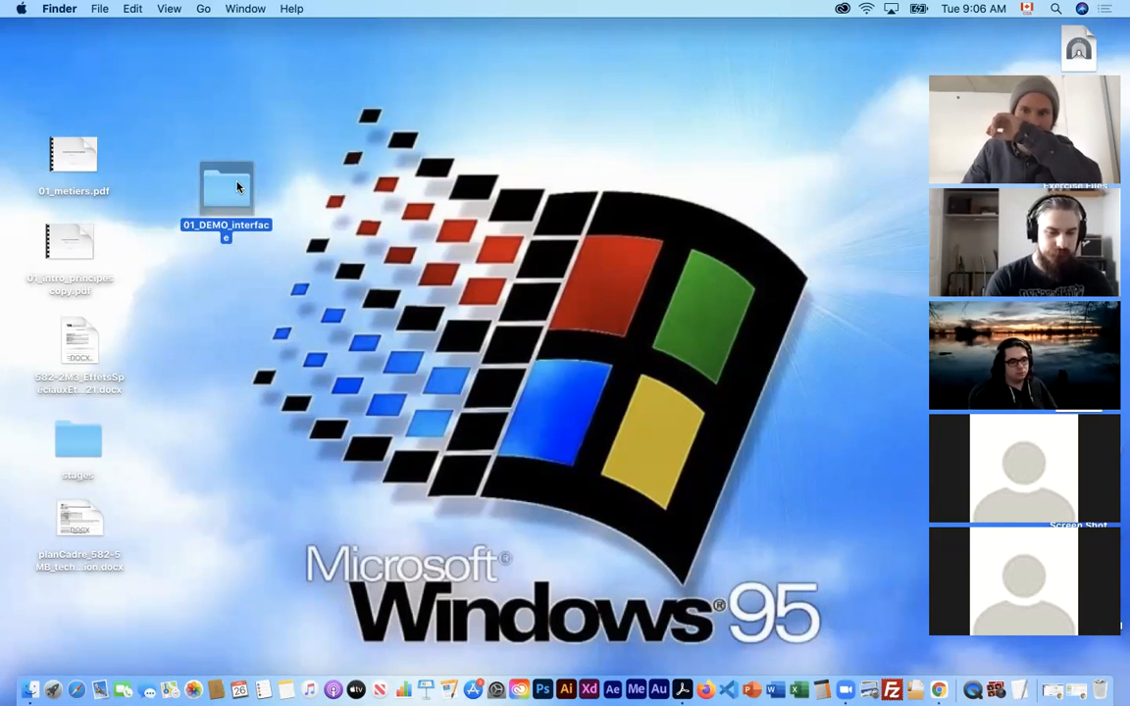
# Open the 01_DEMO_interface folder from the desktop and show the contents of its 01_intro+PARST+stylescalques subfolder
pyautogui.doubleClick(237, 186)
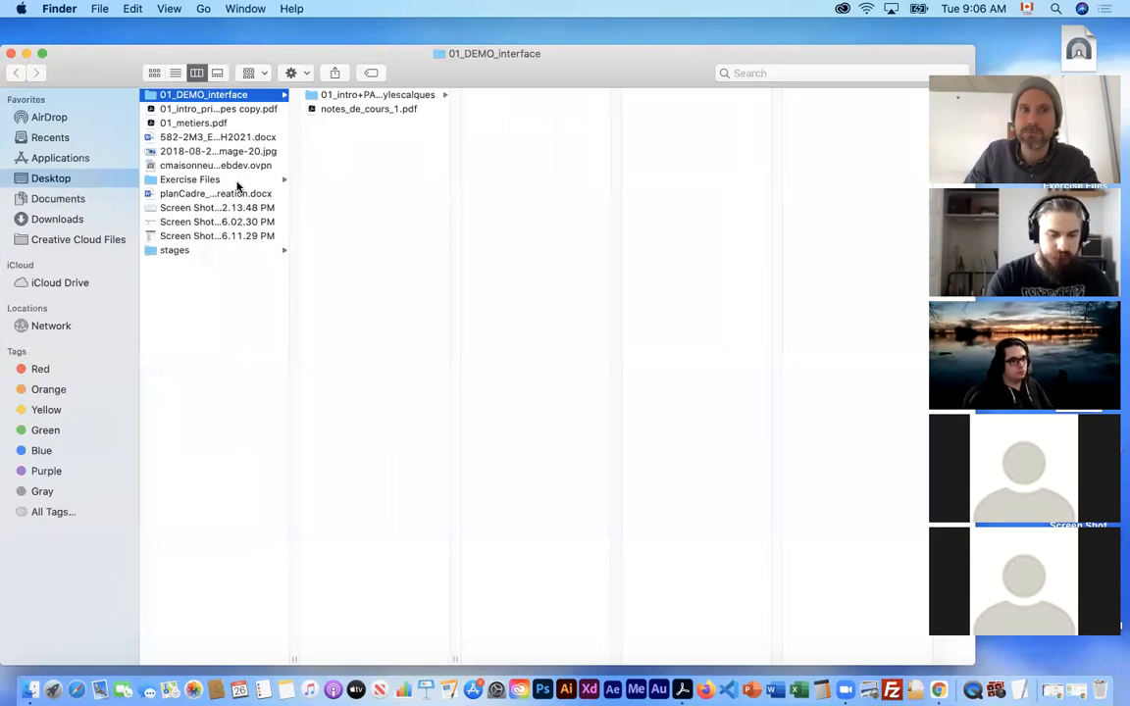
pyautogui.moveTo(248, 54); pyautogui.dragTo(251, 130)
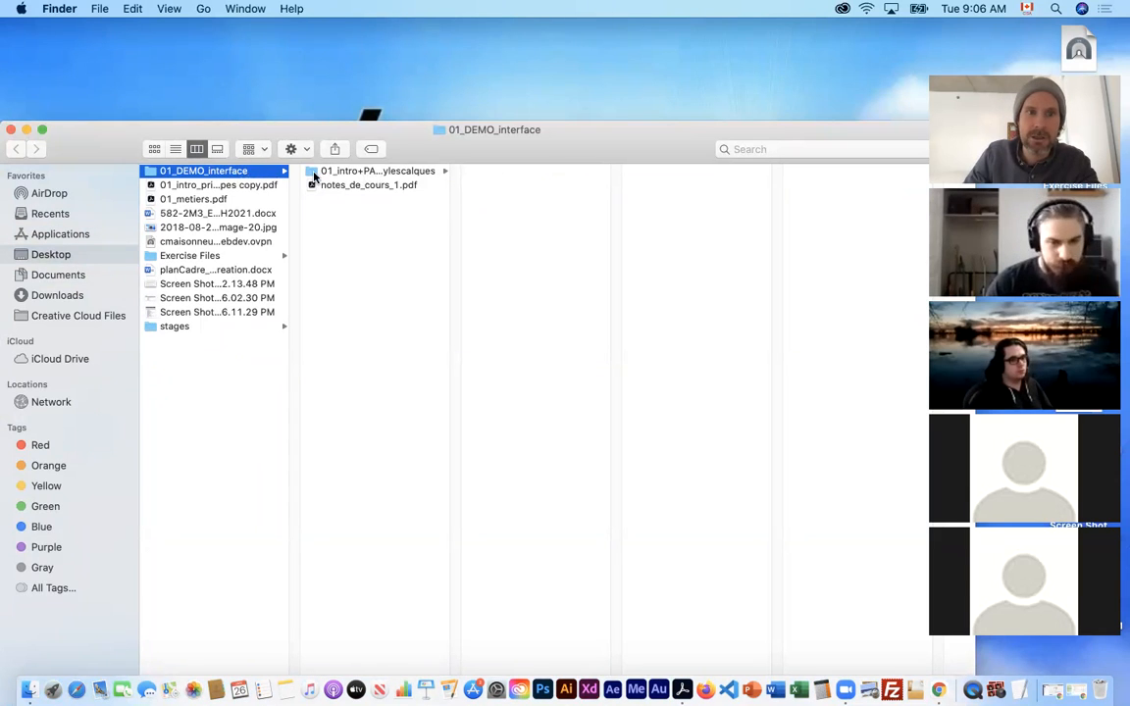
pyautogui.click(362, 172)
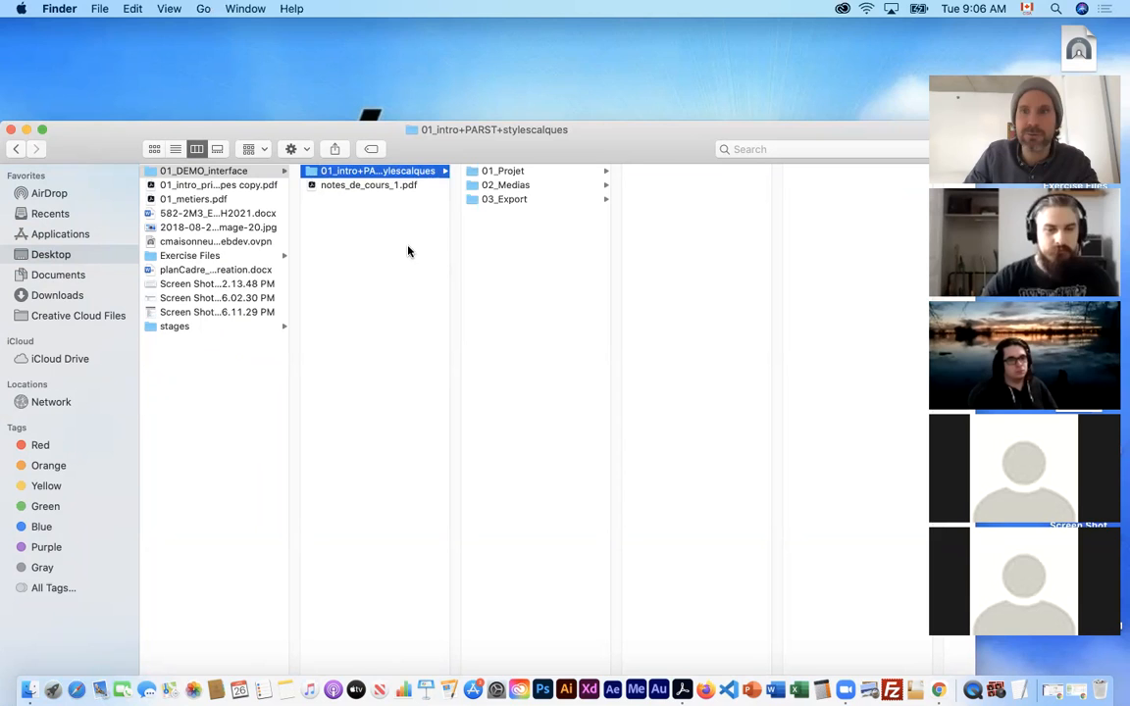
pyautogui.moveTo(635, 143); pyautogui.dragTo(667, 78)
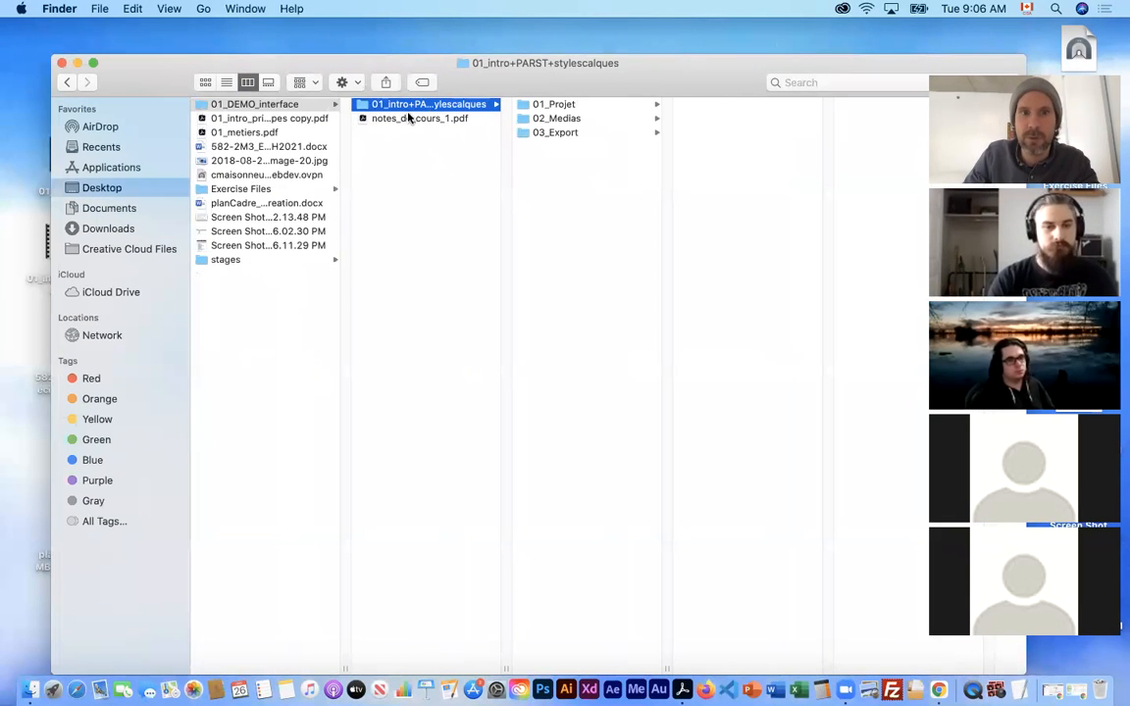
# Examine the contents of the 01_Projet, 02_Medias and 03_Export folders to see how the project files are organised
pyautogui.click(538, 105)
pyautogui.click(539, 119)
pyautogui.click(538, 132)
pyautogui.click(538, 104)
pyautogui.click(539, 120)
pyautogui.click(539, 132)
pyautogui.click(539, 104)
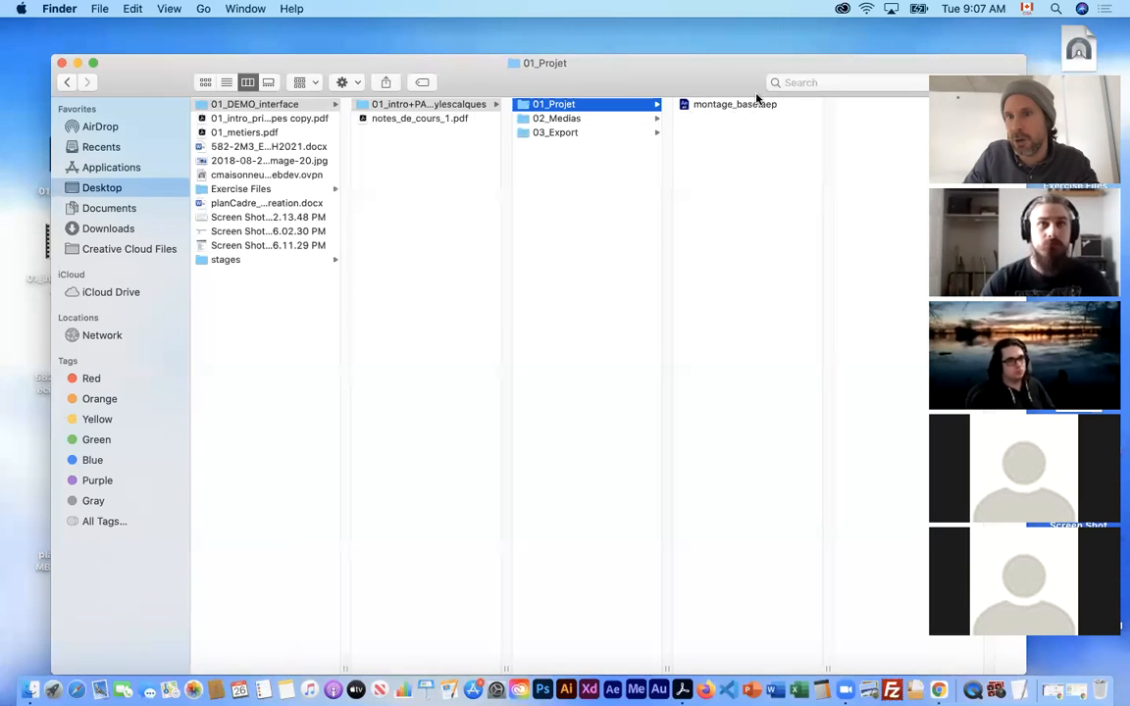
pyautogui.click(577, 118)
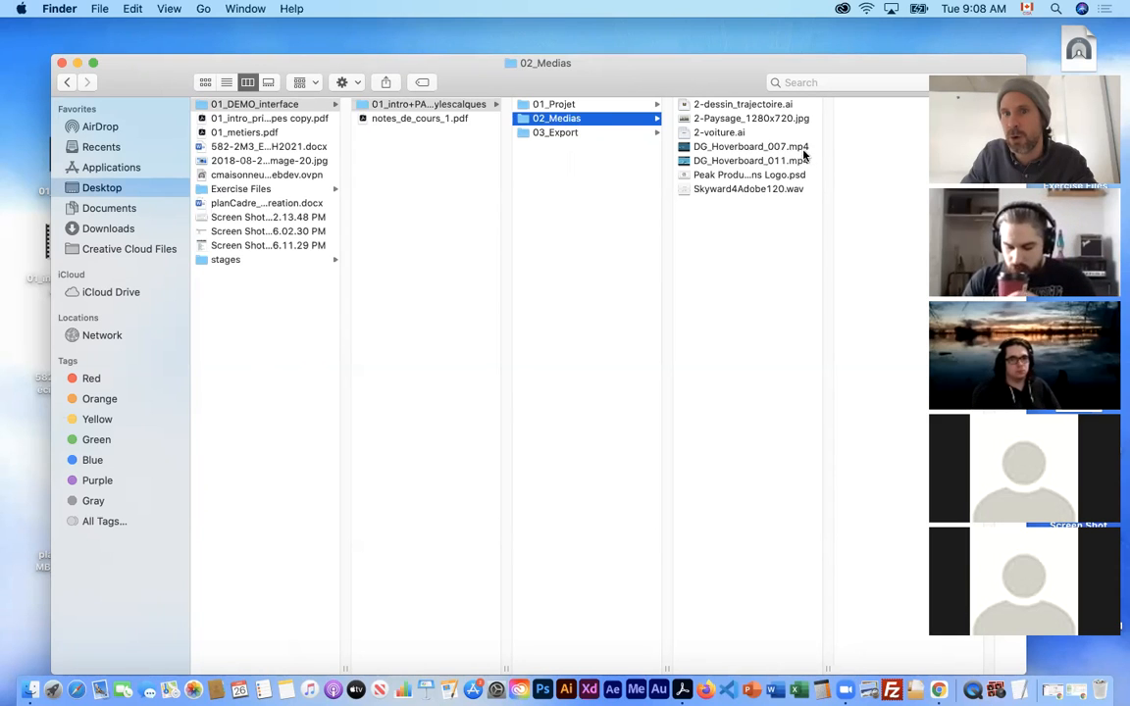
pyautogui.click(606, 134)
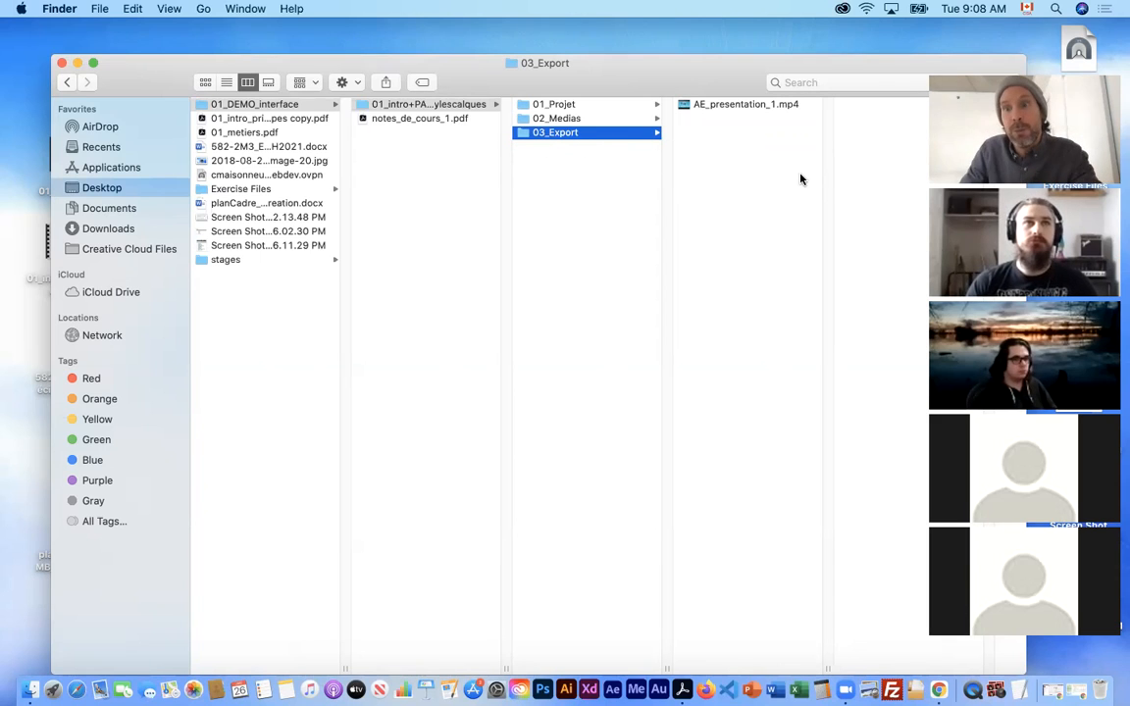
# Preview the exported video AE_presentation_1.mp4, close the preview and reselect the 03_Export folder
pyautogui.moveTo(717, 75); pyautogui.dragTo(682, 75)
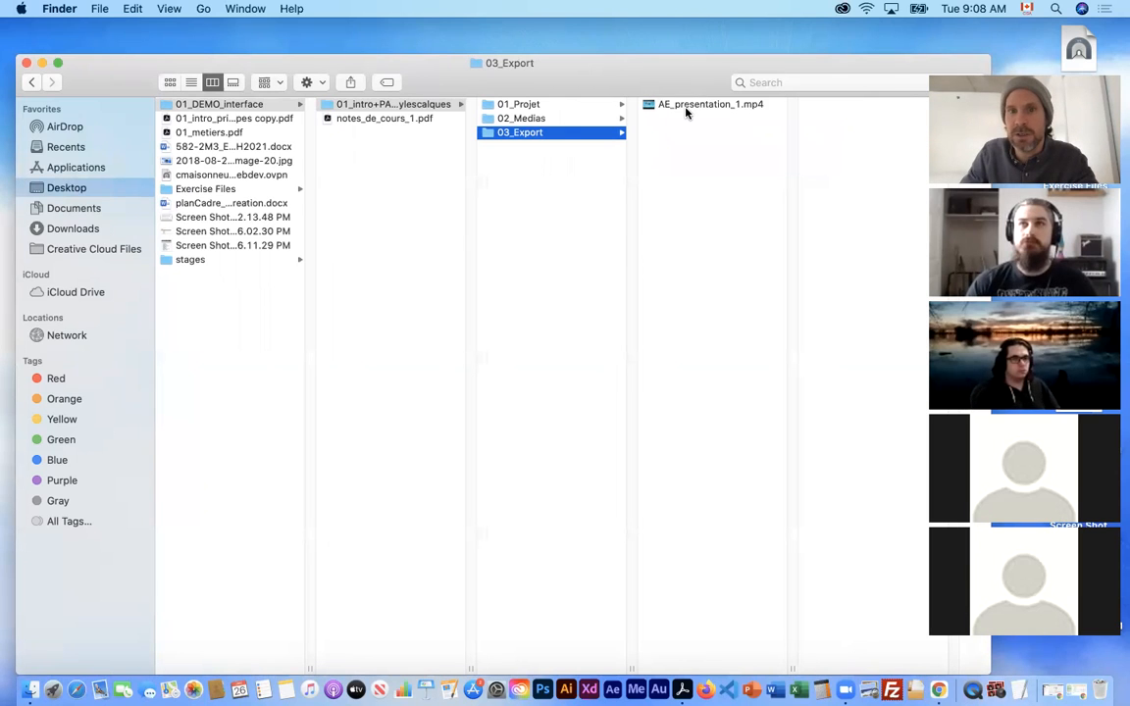
pyautogui.click(685, 108)
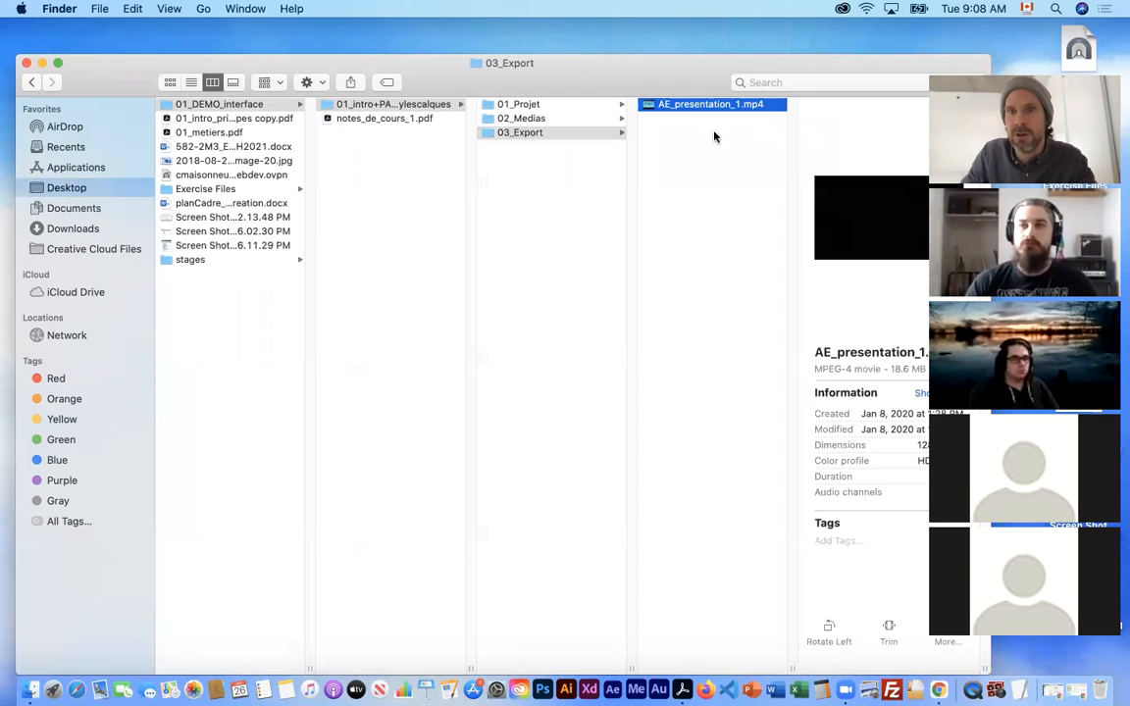
pyautogui.click(715, 137)
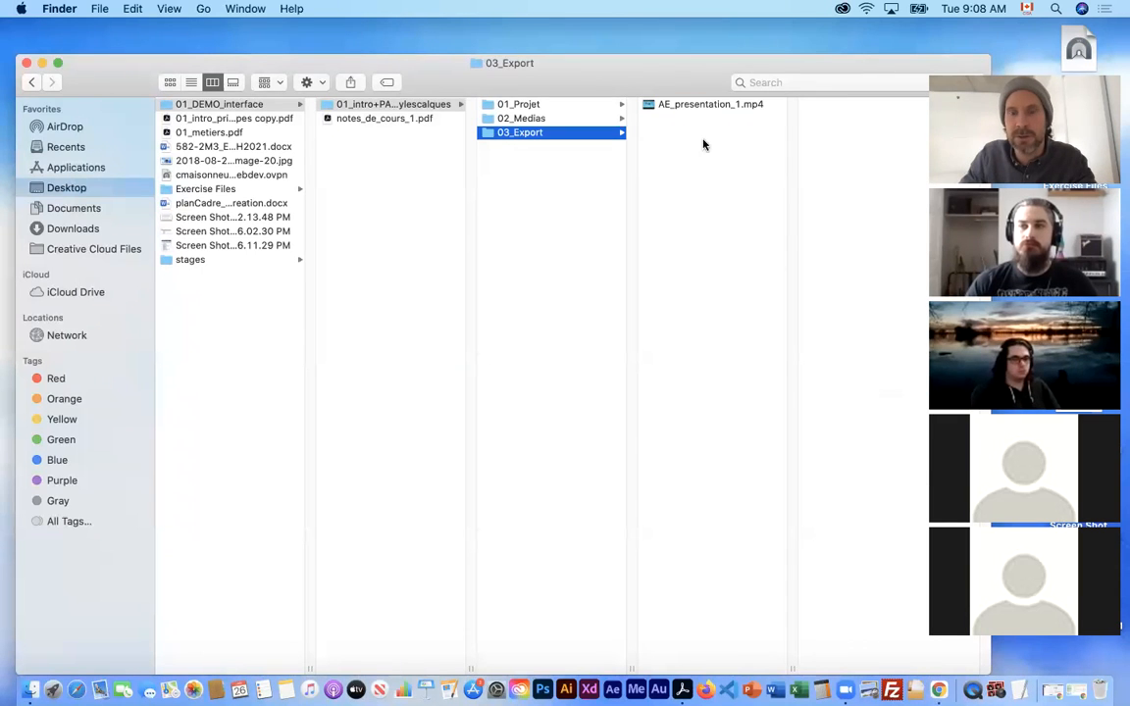
pyautogui.click(702, 108)
pyautogui.press('space')
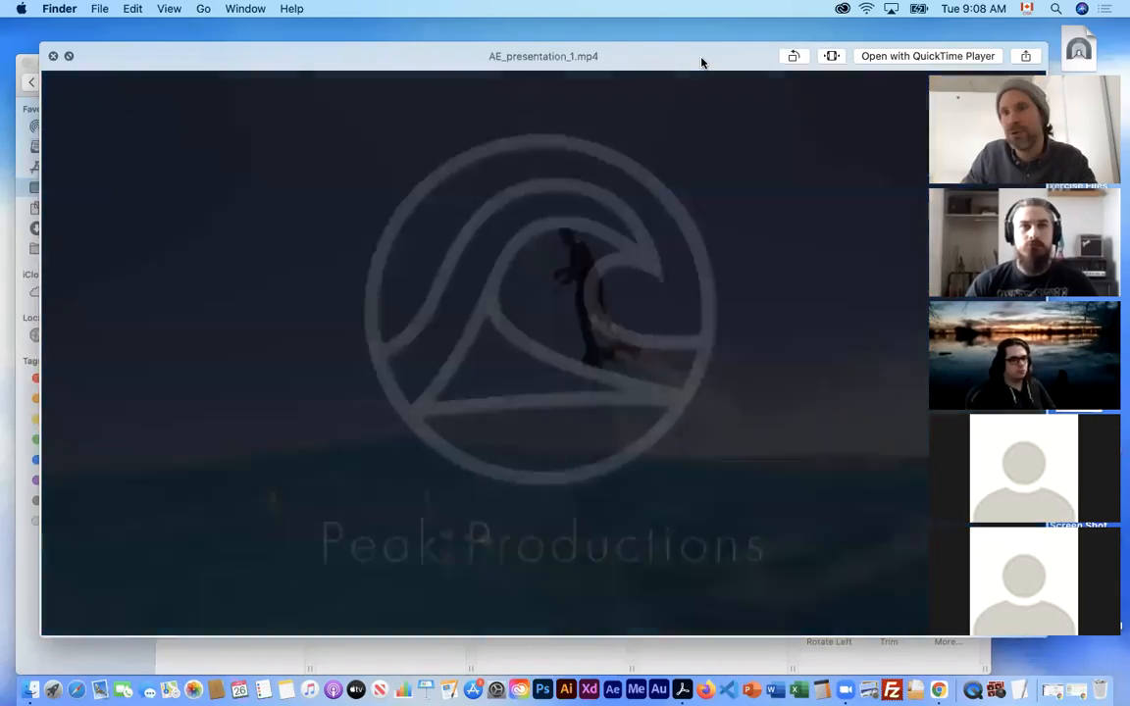
pyautogui.press('space')
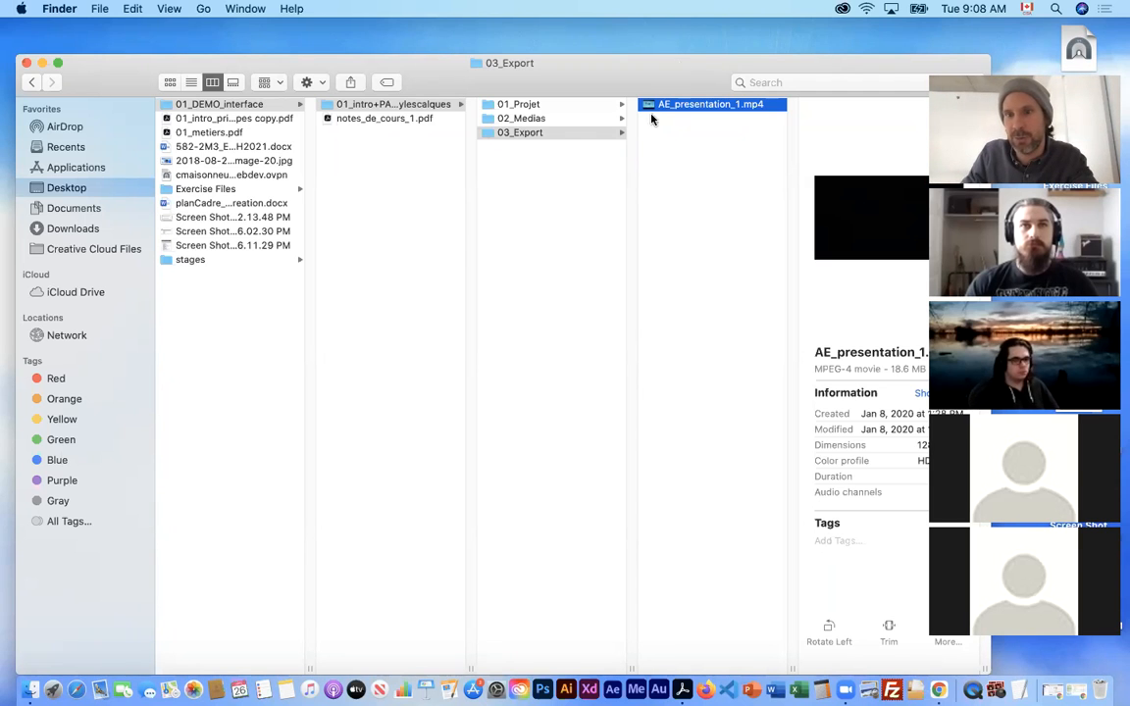
pyautogui.click(561, 119)
pyautogui.click(562, 135)
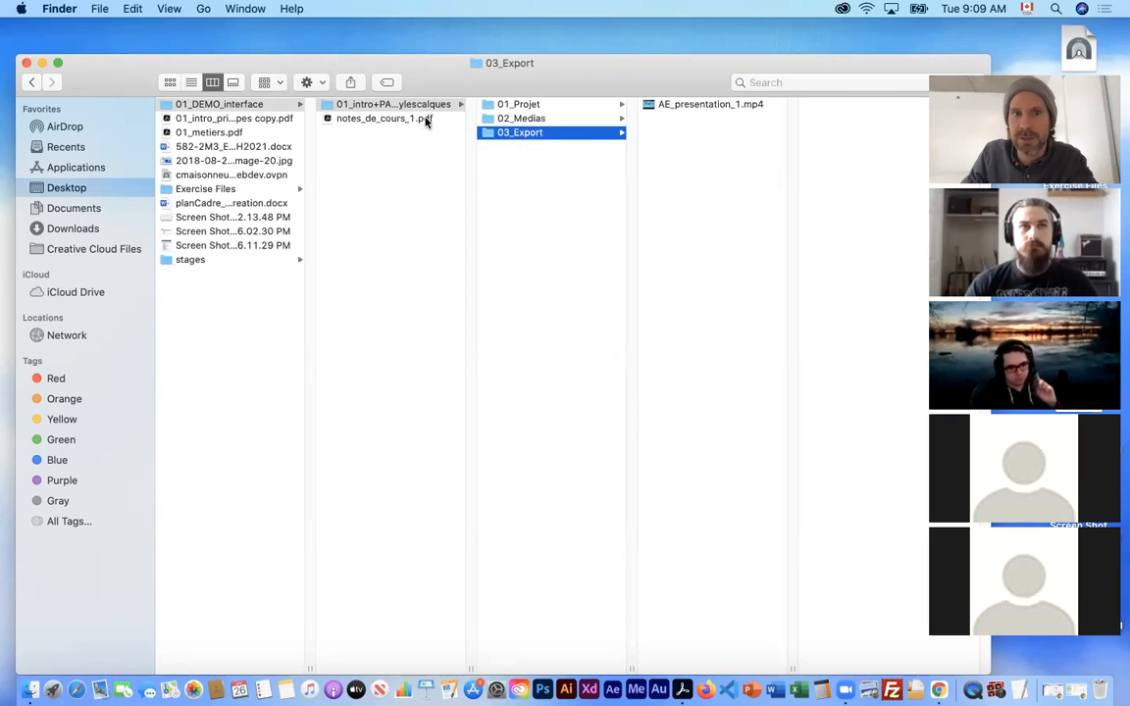
# Open a quick preview of notes_de_cours_1.pdf and move it clear of the webcam images
pyautogui.click(392, 120)
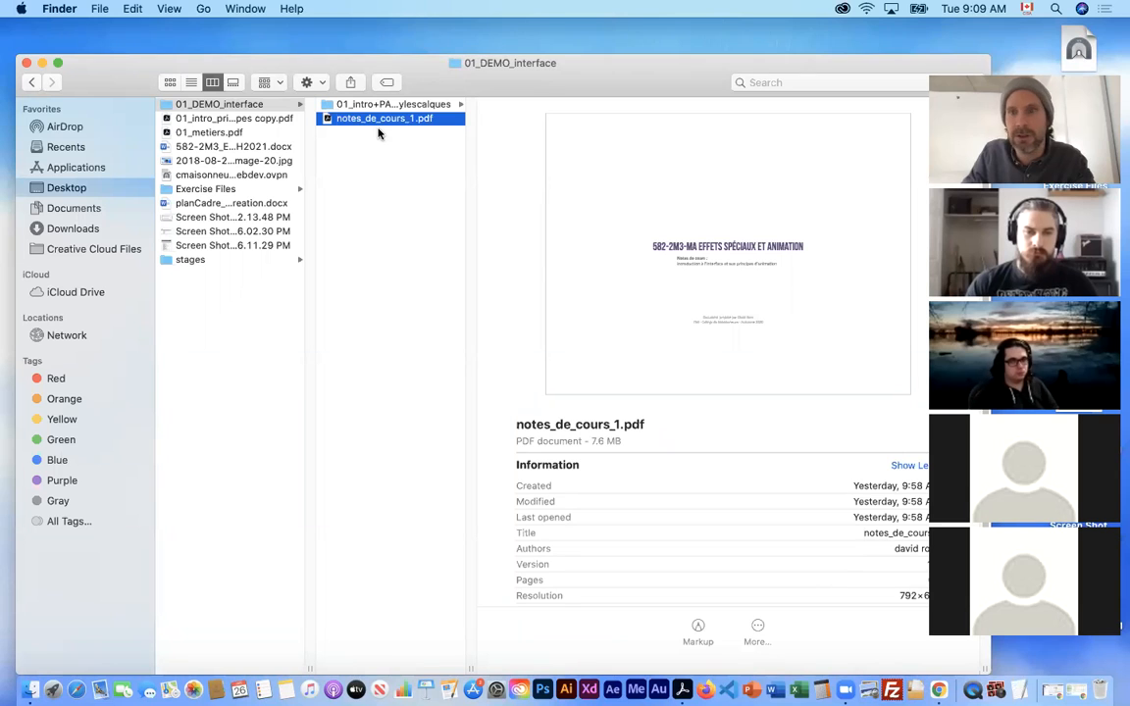
pyautogui.press('space')
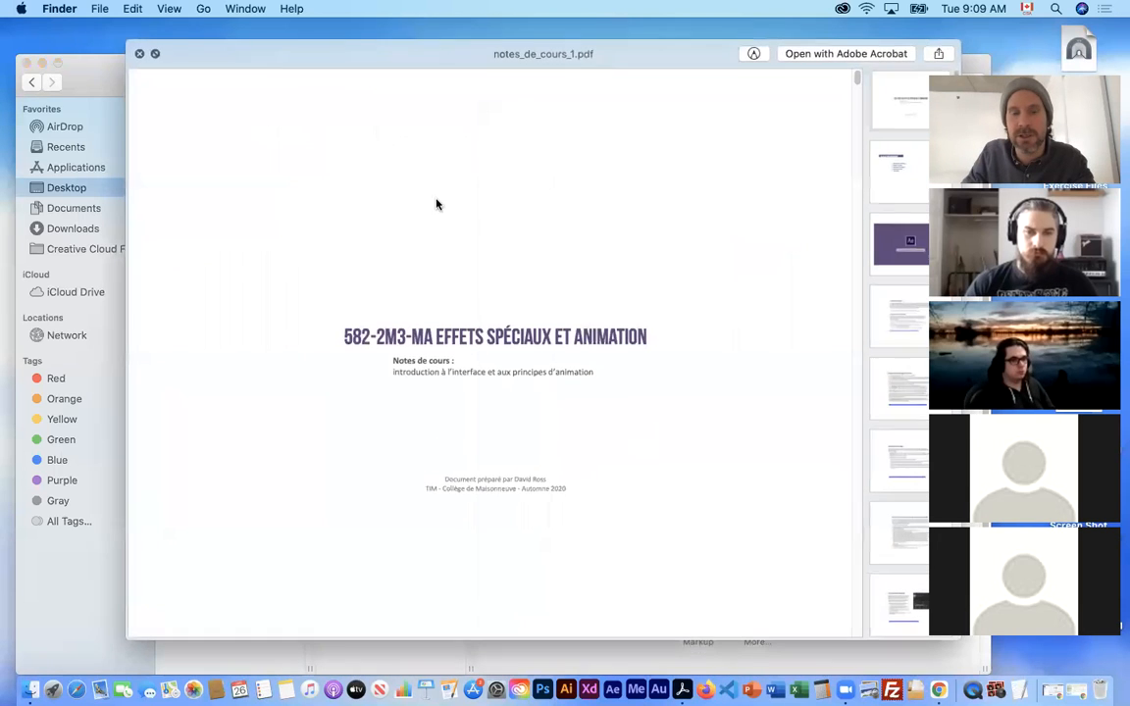
pyautogui.moveTo(724, 54); pyautogui.dragTo(615, 44)
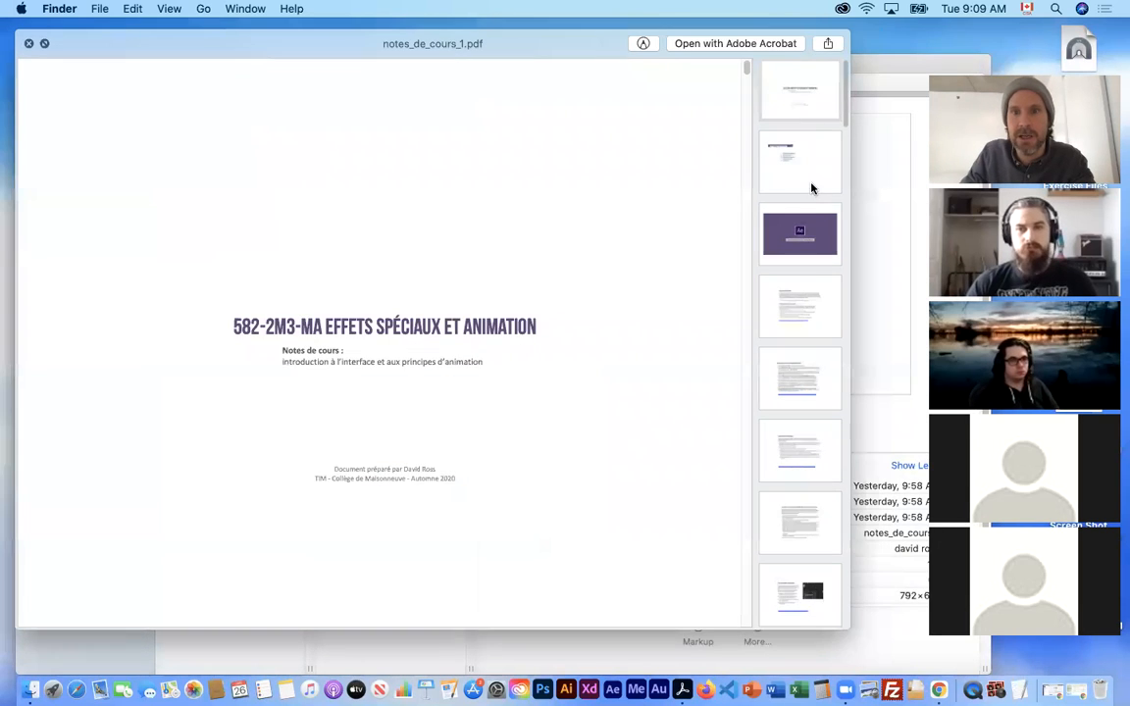
# Page through the course notes from the opening pages to the Timeline layer options and columns, and close the preview
pyautogui.click(811, 186)
pyautogui.press('Down')
pyautogui.press('Down')
pyautogui.press('Down')
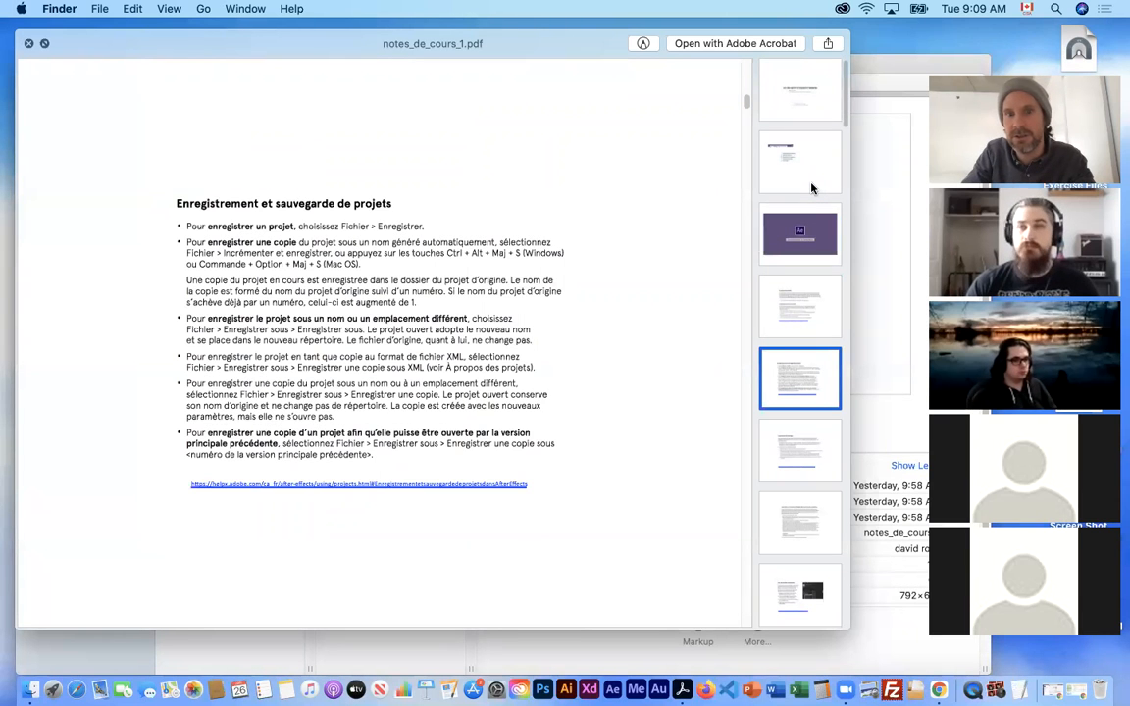
pyautogui.press('Down')
pyautogui.press('Down')
pyautogui.press('Down')
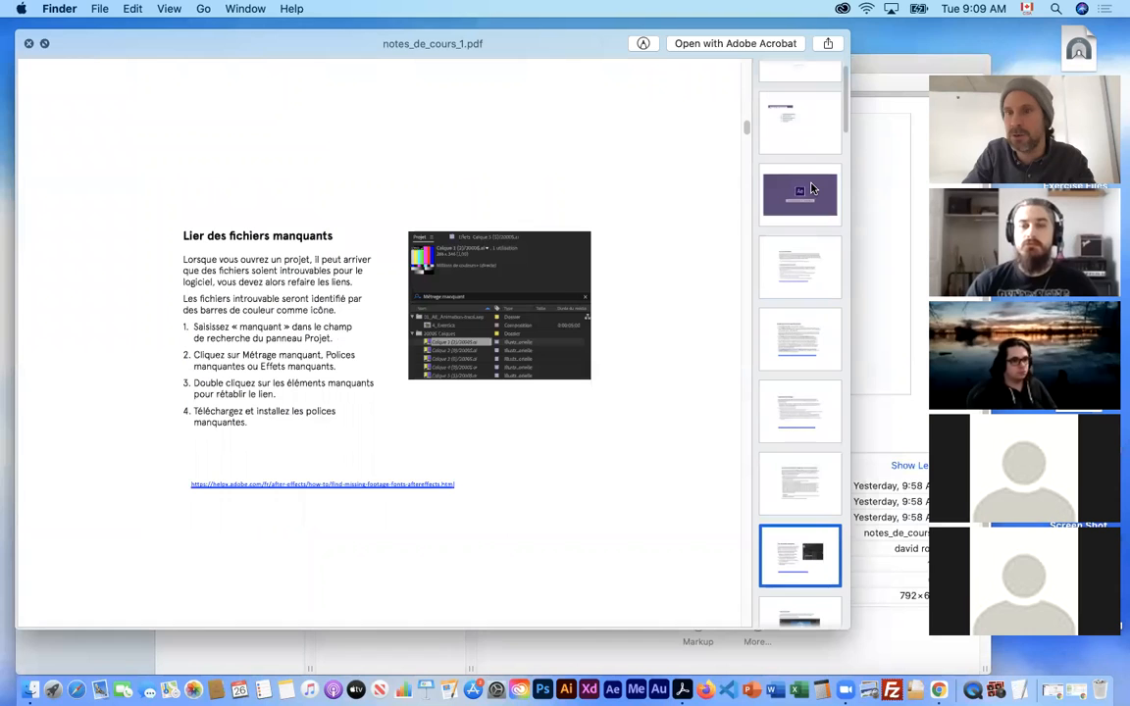
pyautogui.press('Down')
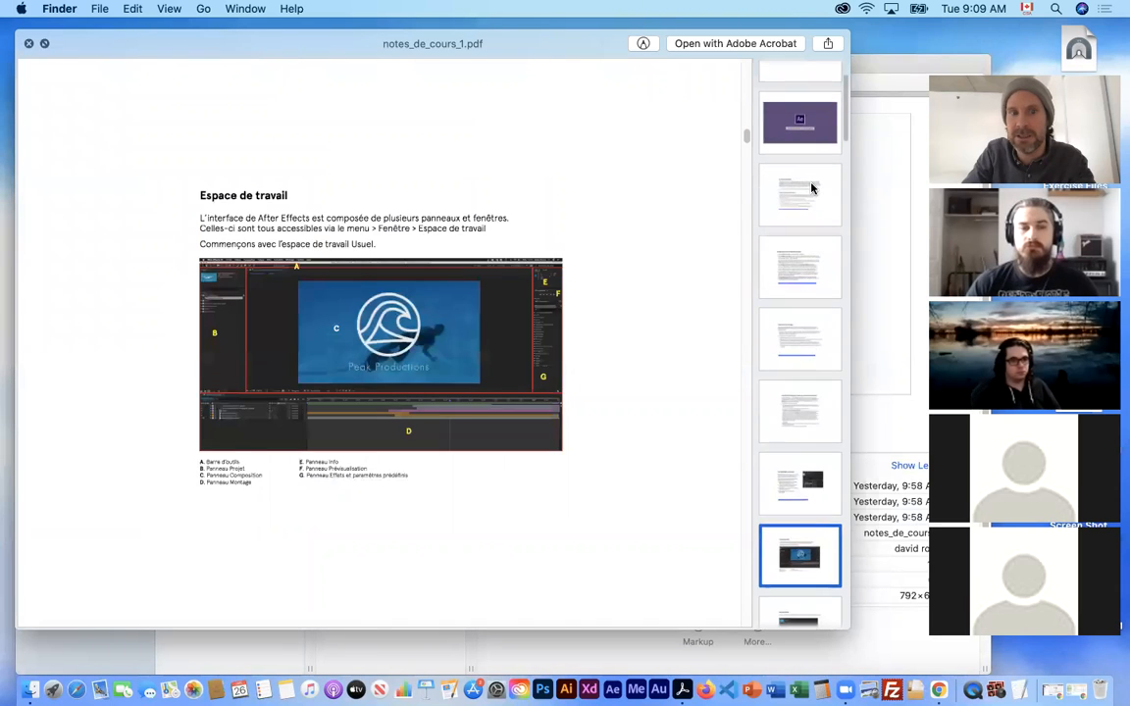
pyautogui.press('Down')
pyautogui.press('Up')
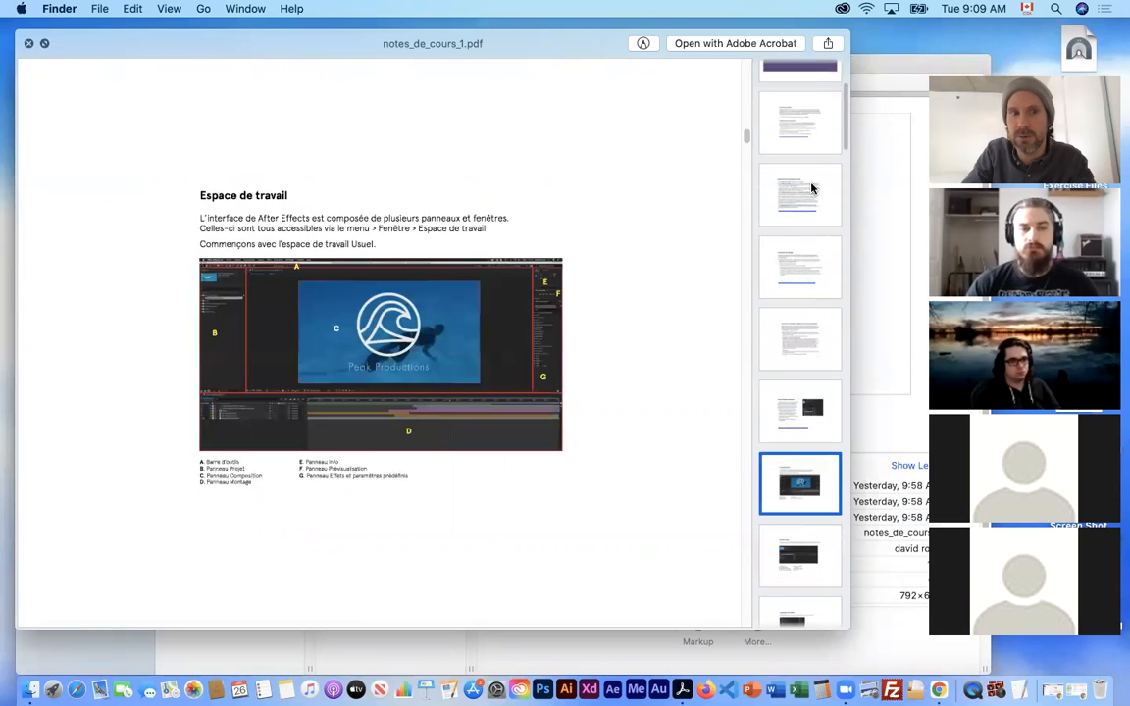
pyautogui.press('Down')
pyautogui.press('Down')
pyautogui.press('Down')
pyautogui.press('Down')
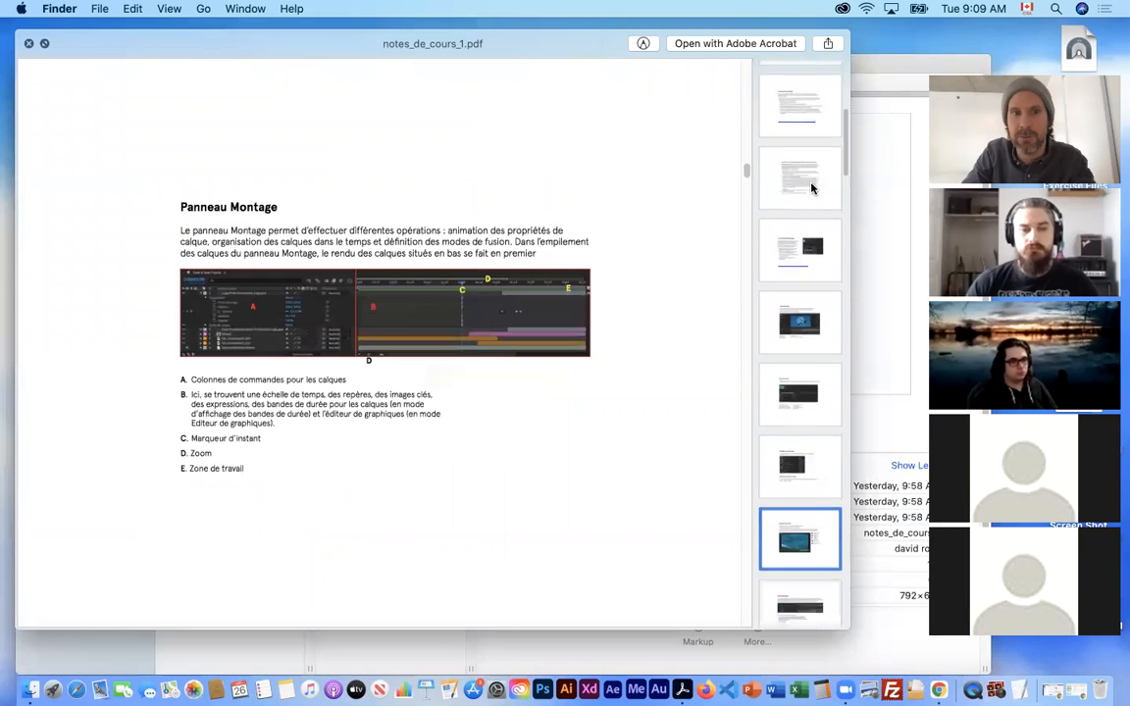
pyautogui.press('Down')
pyautogui.press('Down')
pyautogui.press('Down')
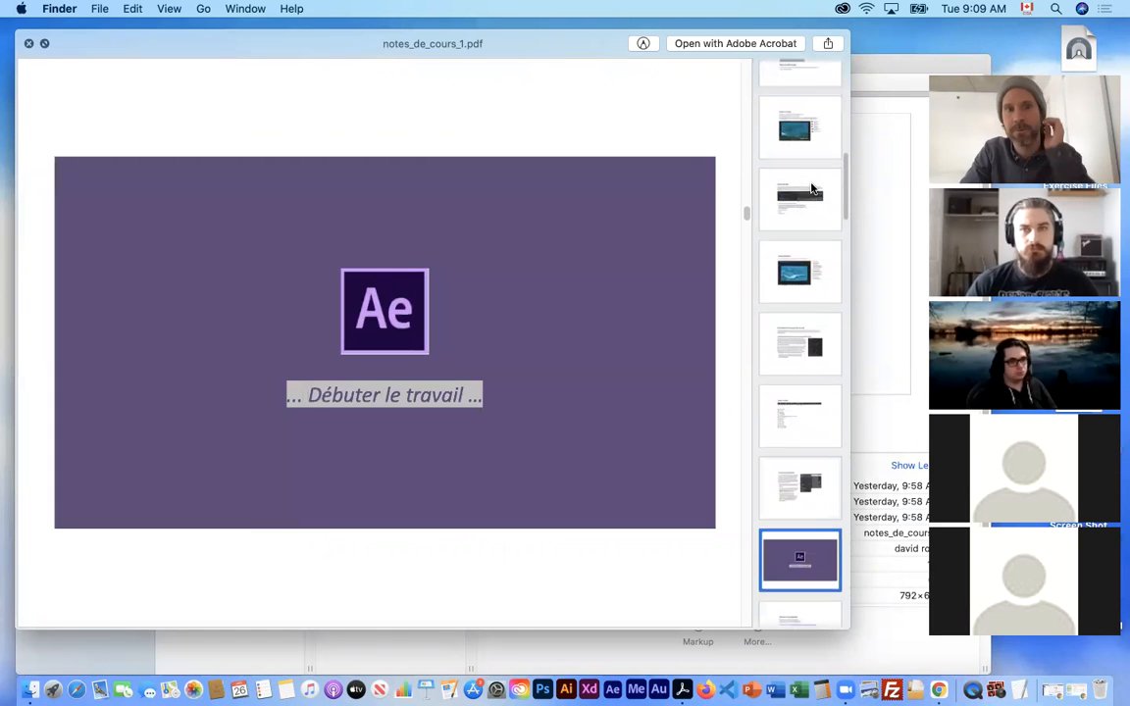
pyautogui.press('Down')
pyautogui.press('Down')
pyautogui.press('Down')
pyautogui.press('Down')
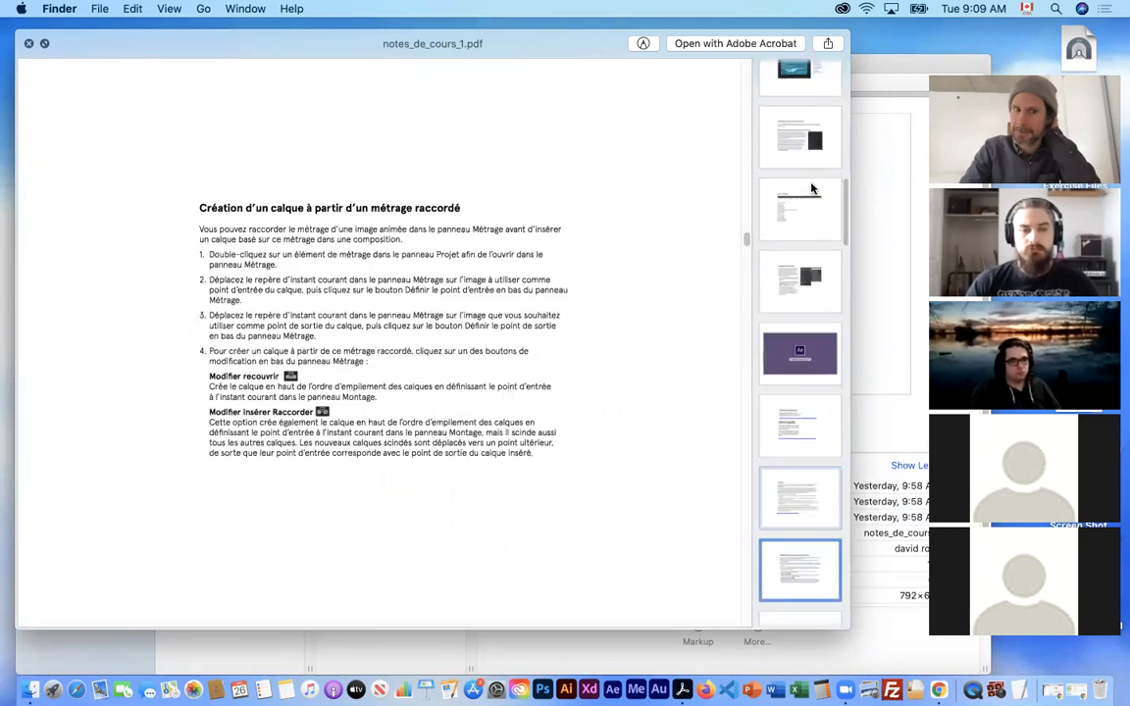
pyautogui.press('Down')
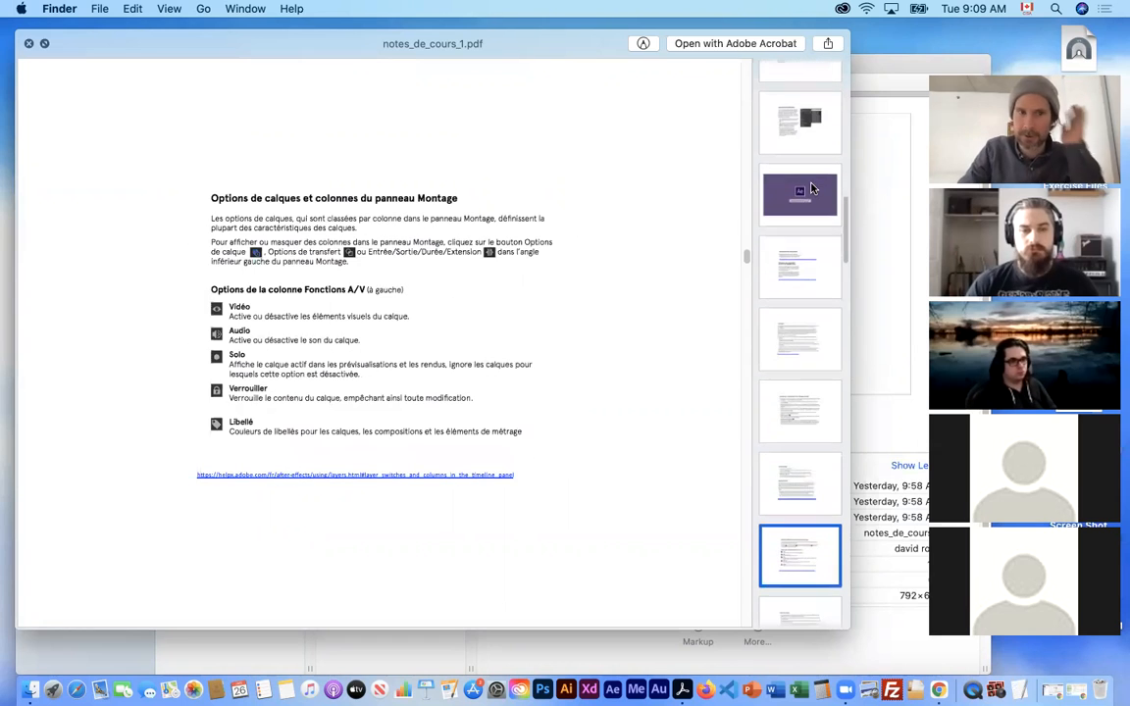
pyautogui.click(29, 44)
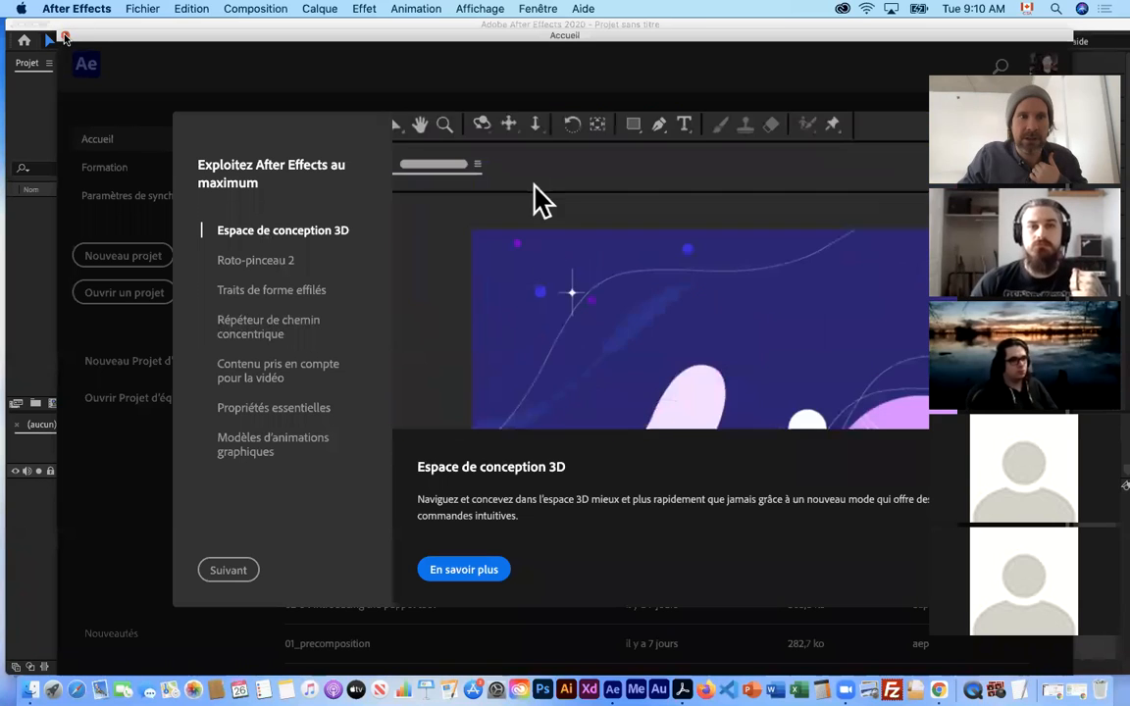
# Dismiss the After Effects home window and activate the Timeline, Composition and Project panels in turn
pyautogui.click(65, 36)
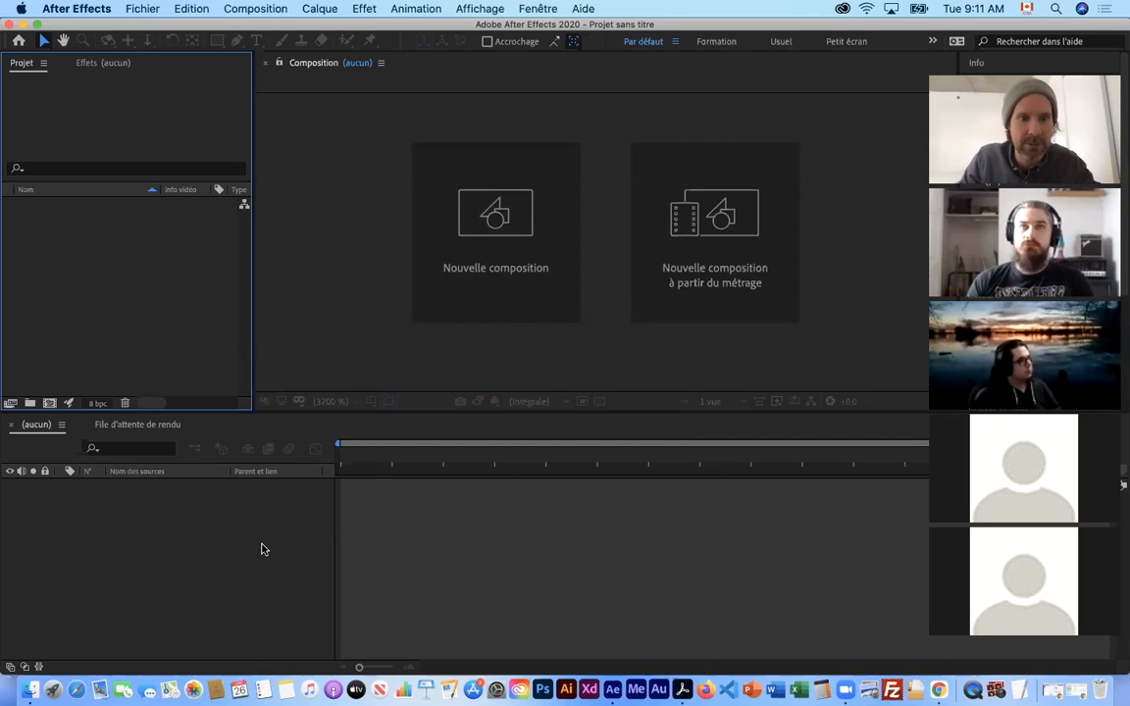
pyautogui.click(493, 543)
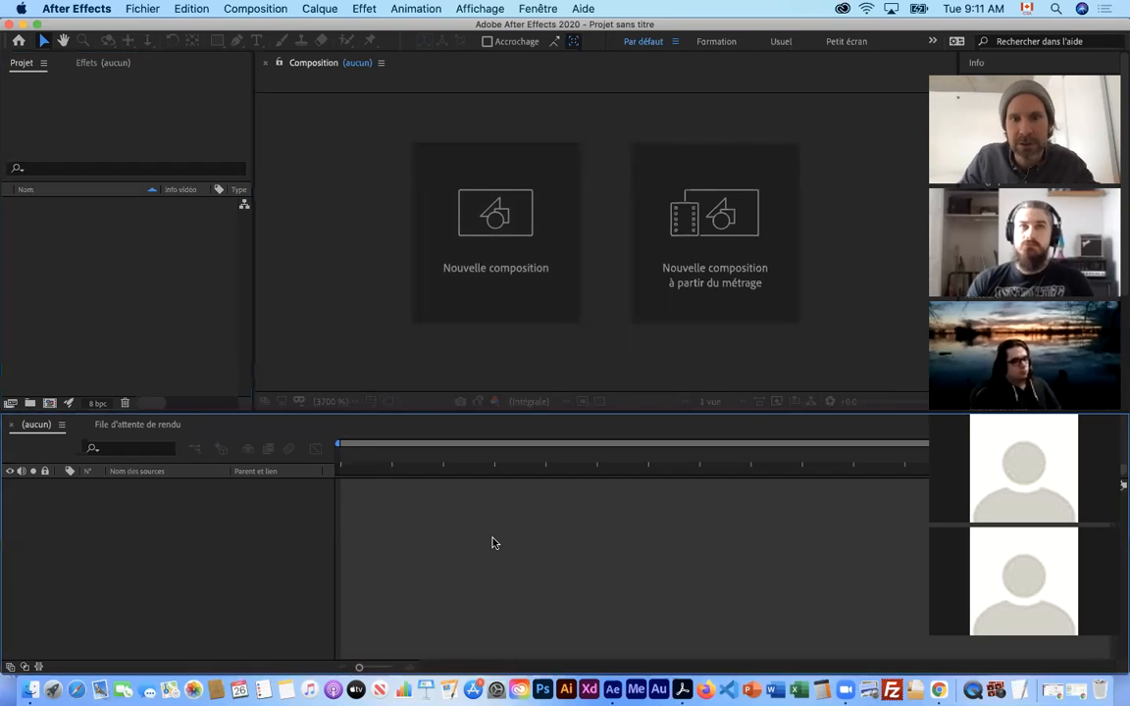
pyautogui.click(785, 377)
pyautogui.click(621, 512)
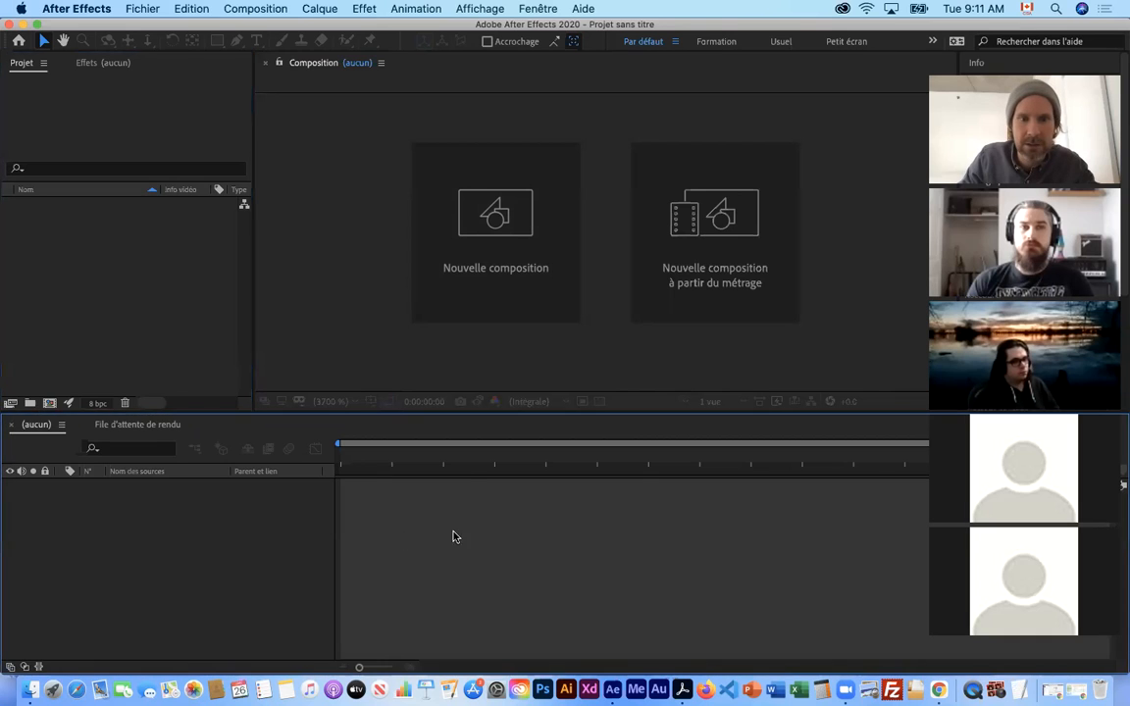
pyautogui.click(428, 373)
pyautogui.click(207, 336)
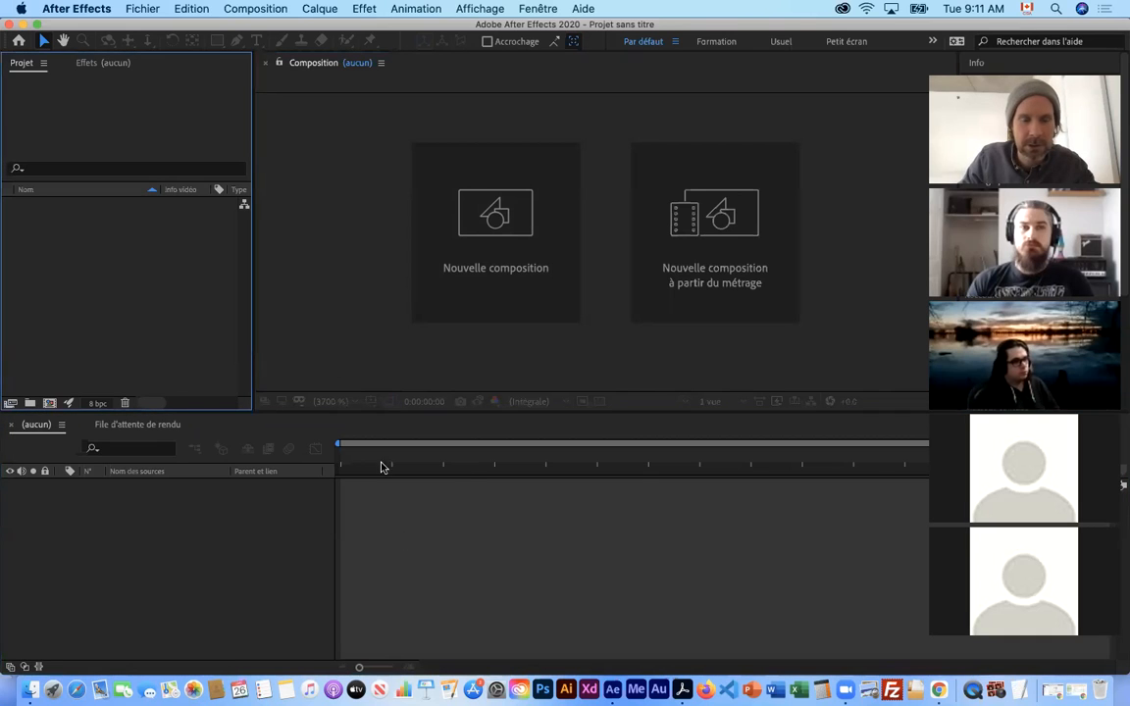
pyautogui.click(434, 504)
pyautogui.click(182, 338)
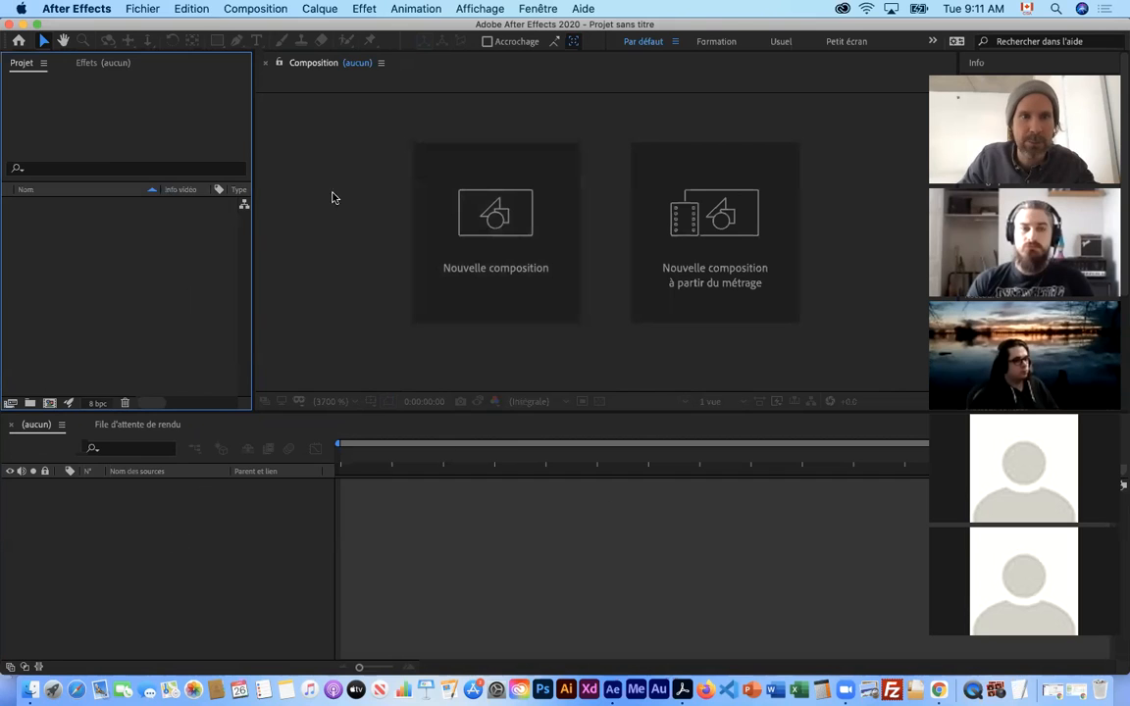
# Start a file import and browse from the Desktop through 01_DEMO_interface and its intro subfolder to the 02_Medias folder
pyautogui.click(147, 13)
pyautogui.moveTo(225, 210)
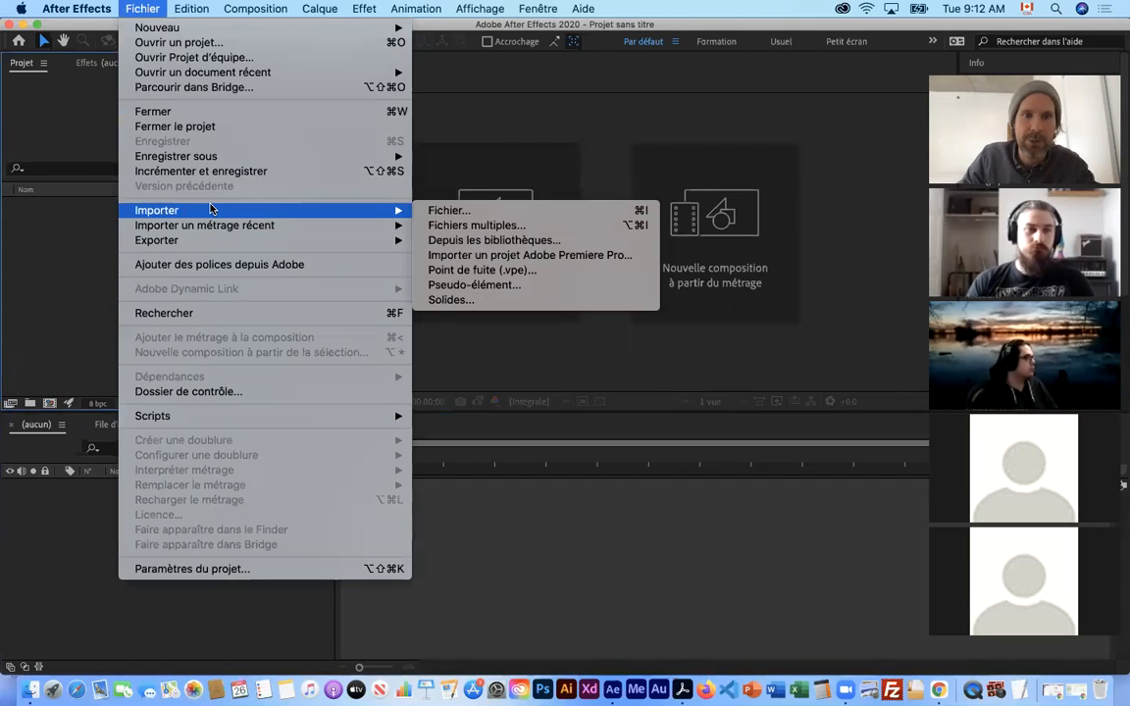
pyautogui.click(568, 214)
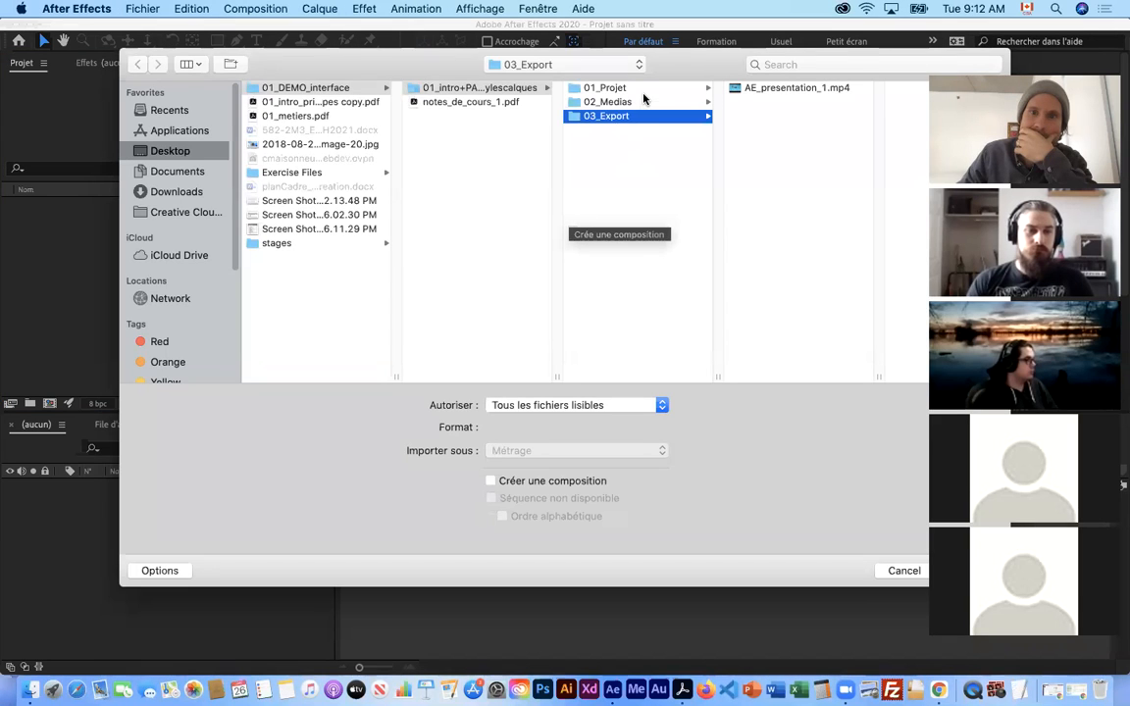
pyautogui.click(642, 91)
pyautogui.click(645, 102)
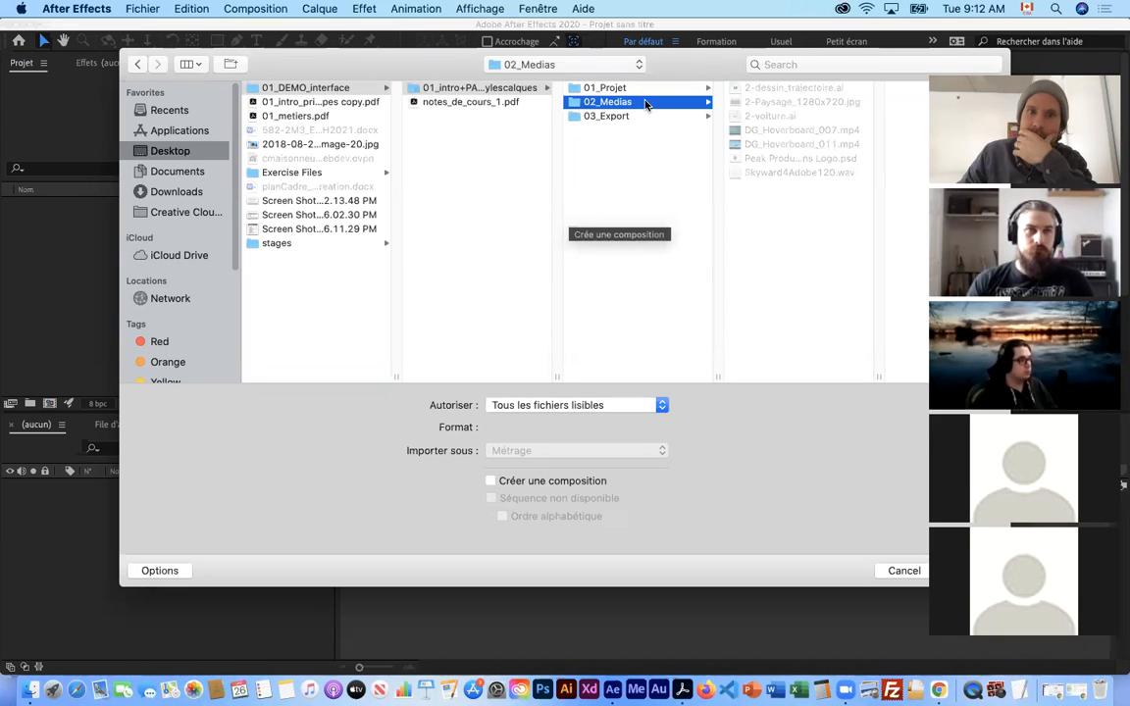
pyautogui.click(174, 154)
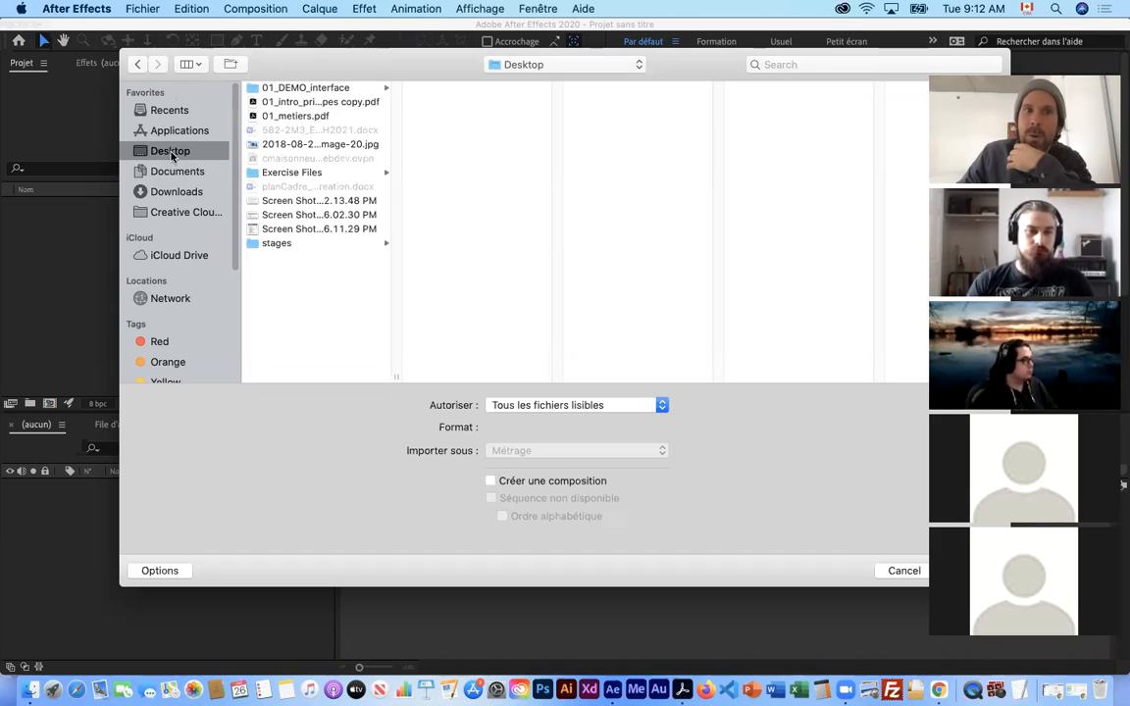
pyautogui.click(310, 89)
pyautogui.click(483, 89)
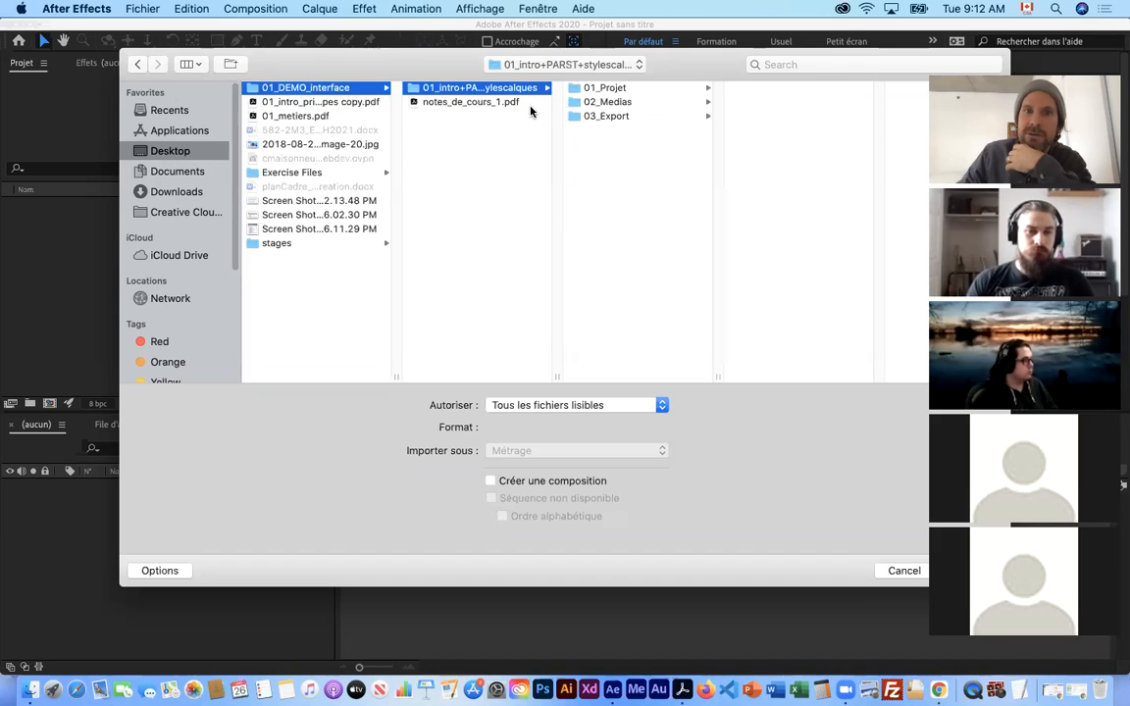
pyautogui.click(586, 104)
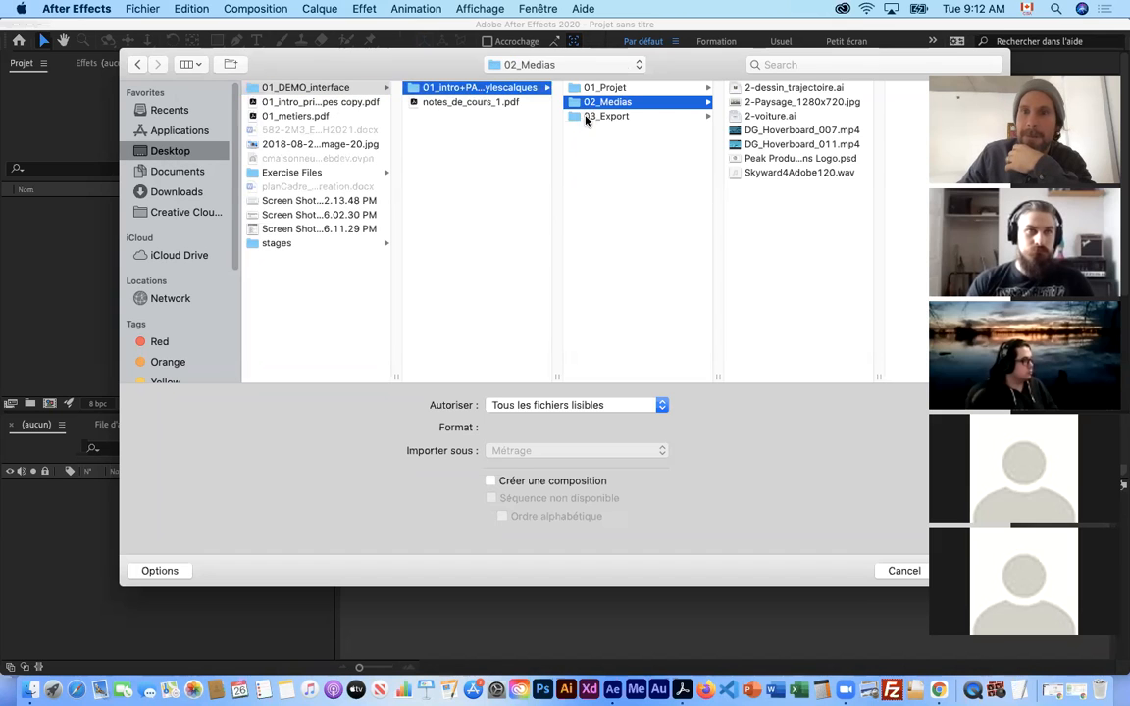
# Import DG_Hoverboard_007.mp4, DG_Hoverboard_011.mp4 and Skyward4Adobe120.wav together into the project
pyautogui.click(820, 132)
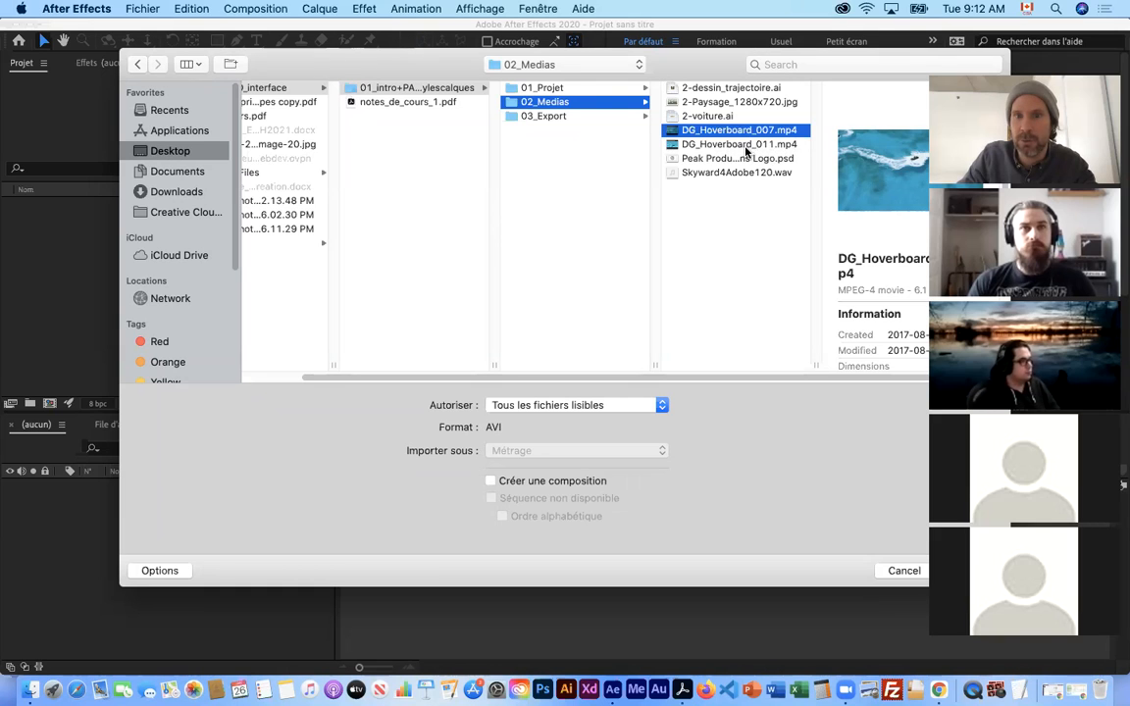
pyautogui.keyDown('shift'); pyautogui.click(746, 145); pyautogui.keyUp('shift')
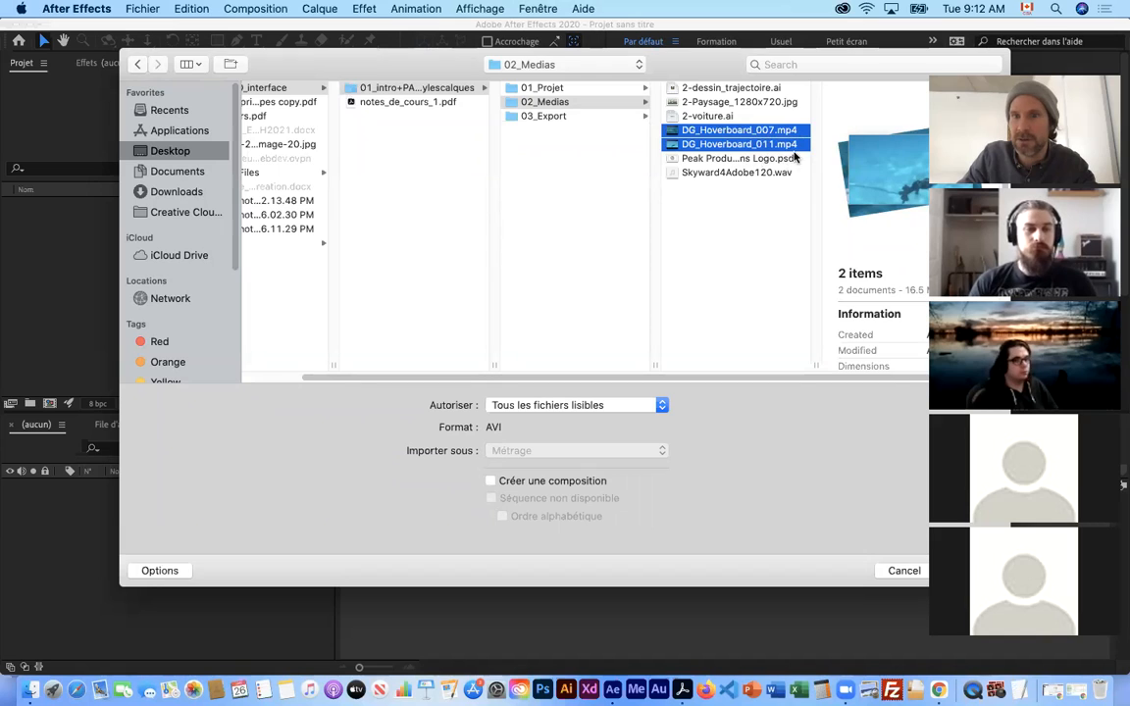
pyautogui.keyDown('super'); pyautogui.click(732, 173); pyautogui.keyUp('super')
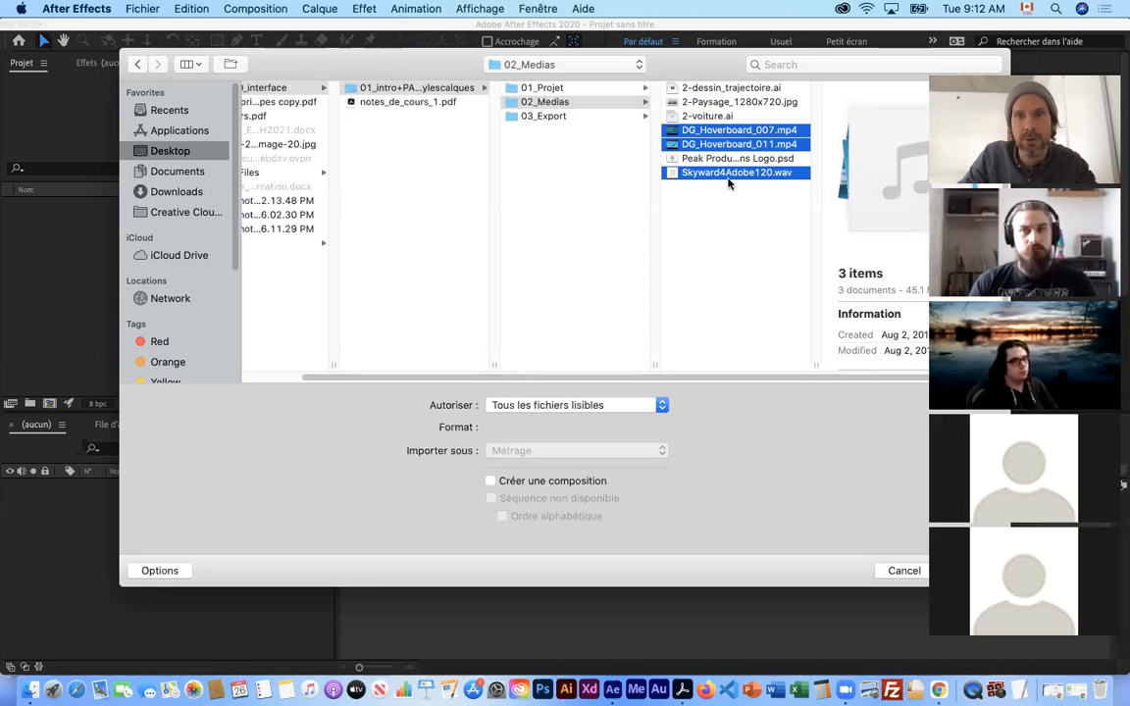
pyautogui.moveTo(720, 71); pyautogui.dragTo(555, 61)
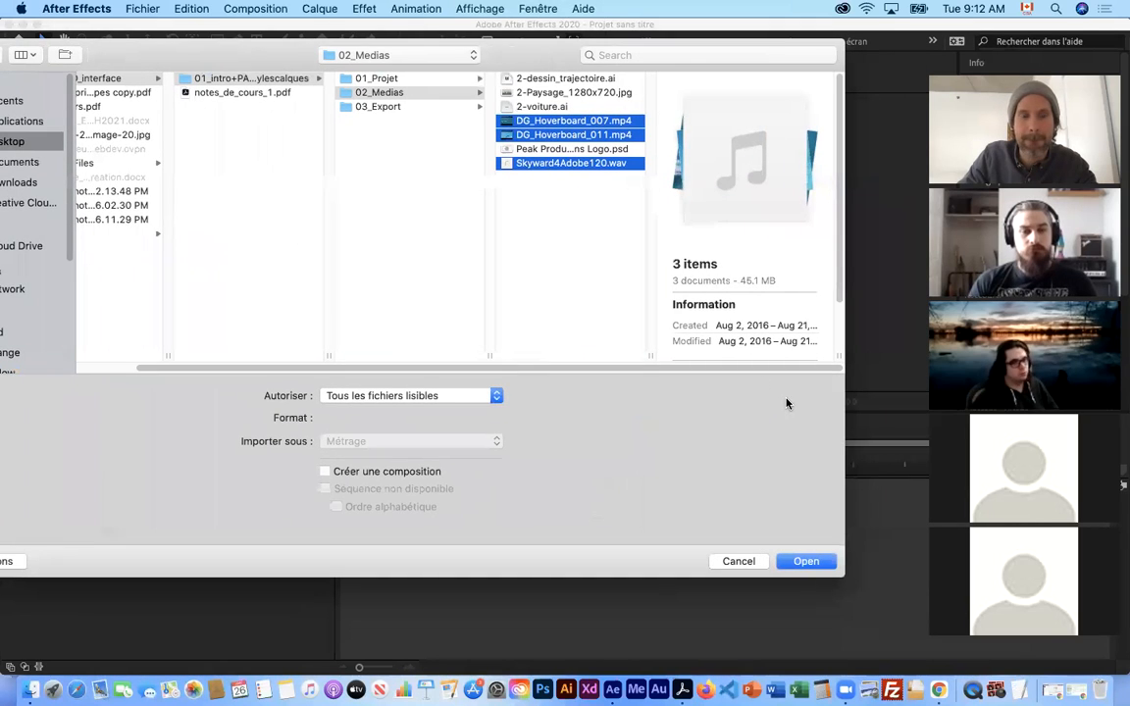
pyautogui.click(800, 566)
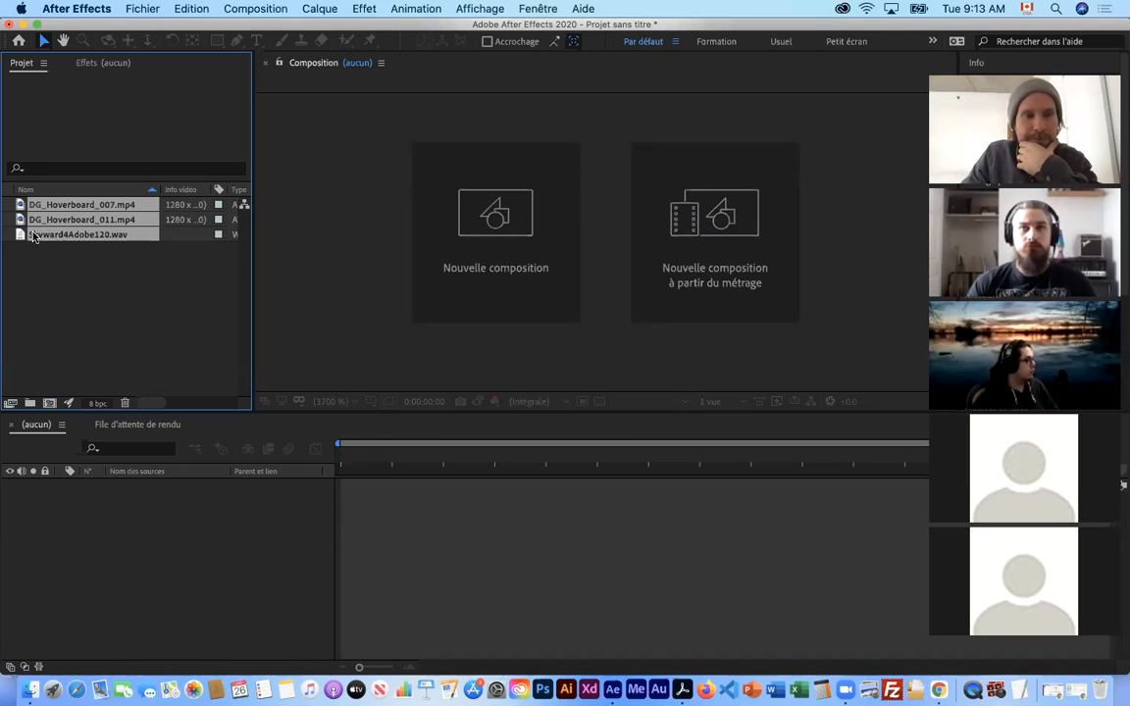
# Examine the details of the two imported hoverboard clips and the audio file one by one
pyautogui.click(101, 268)
pyautogui.click(101, 235)
pyautogui.click(106, 220)
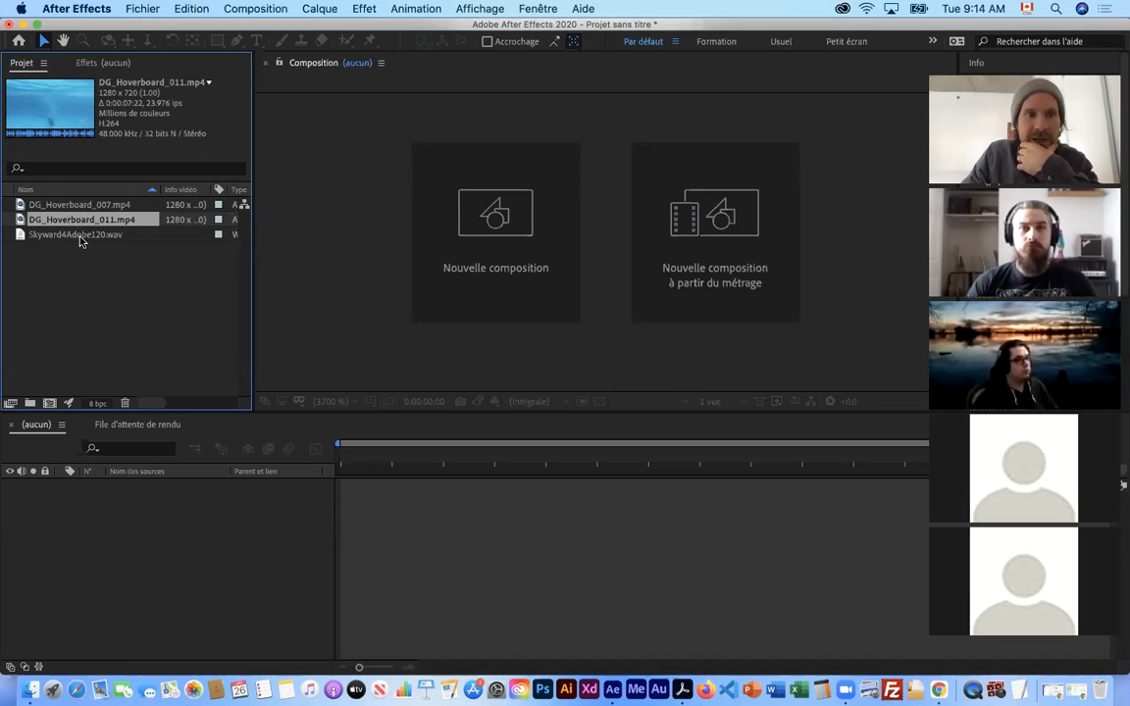
pyautogui.click(117, 206)
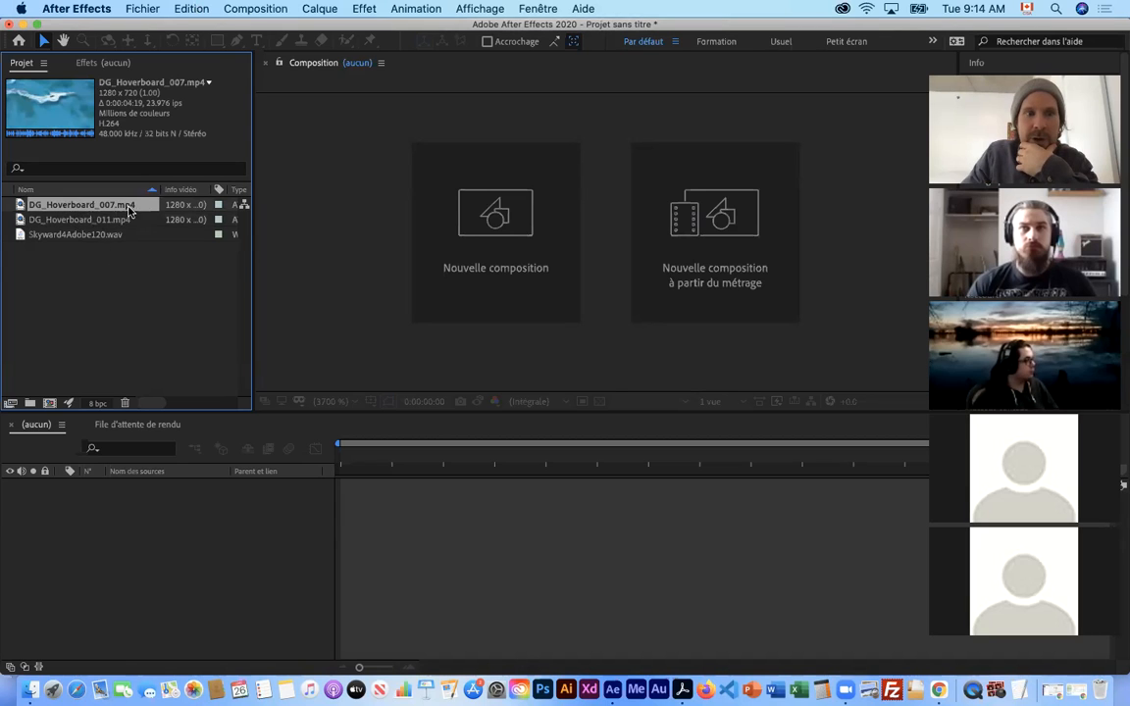
pyautogui.click(110, 222)
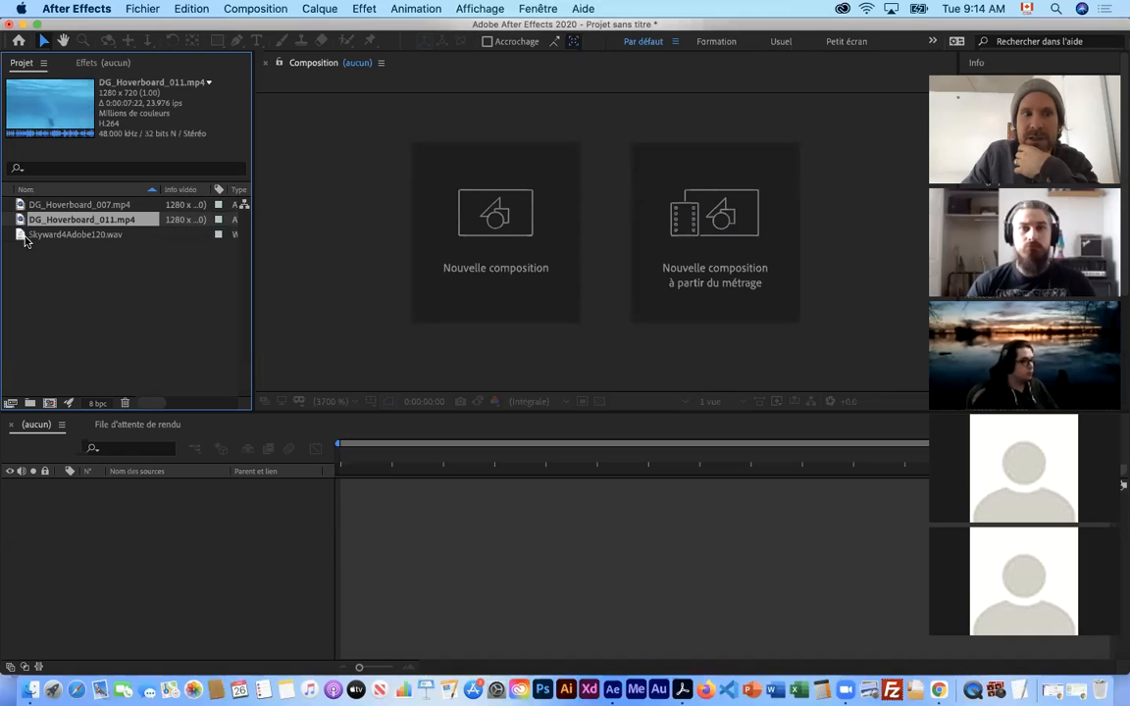
pyautogui.click(49, 238)
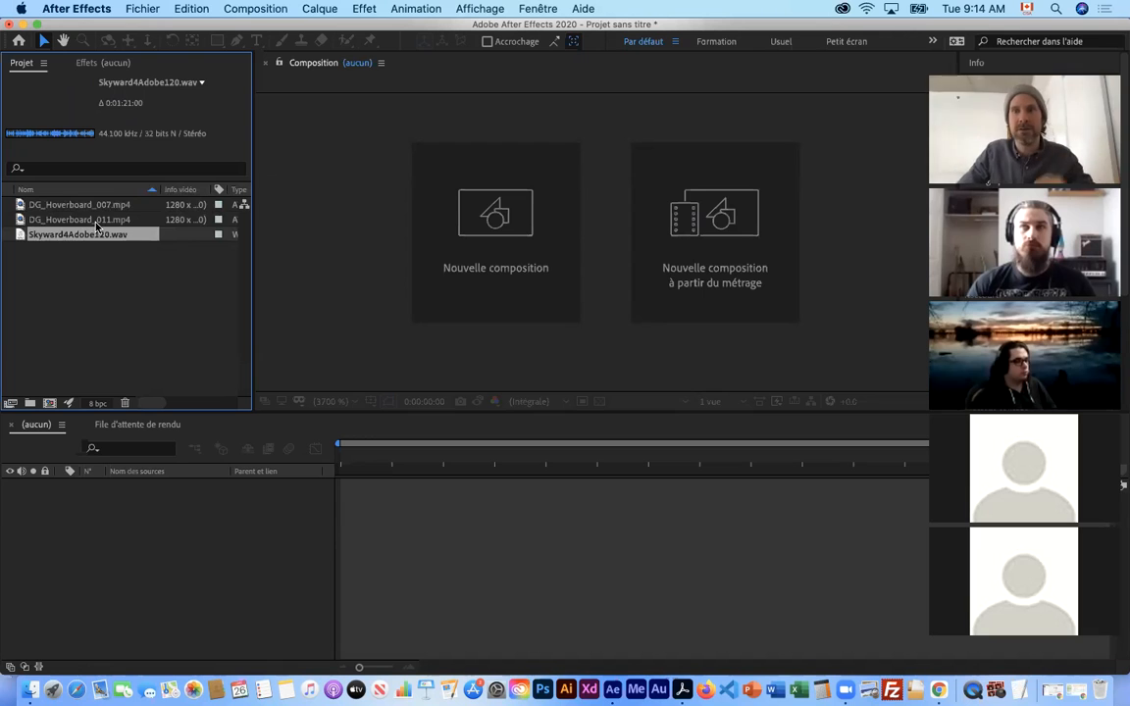
# Create a composition from DG_Hoverboard_011.mp4 by placing the clip in the empty Timeline
pyautogui.moveTo(54, 224); pyautogui.dragTo(129, 517)
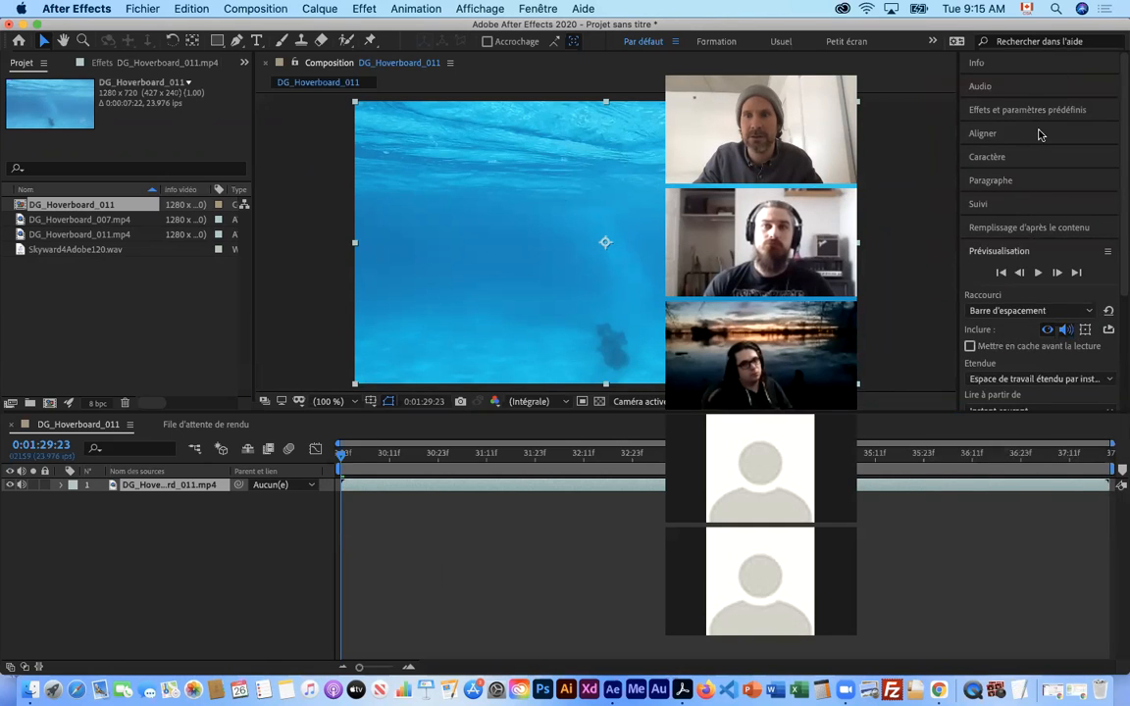
# Collapse the Prévisualisation panel and review the list of panels that can be shown or hidden
pyautogui.click(1001, 252)
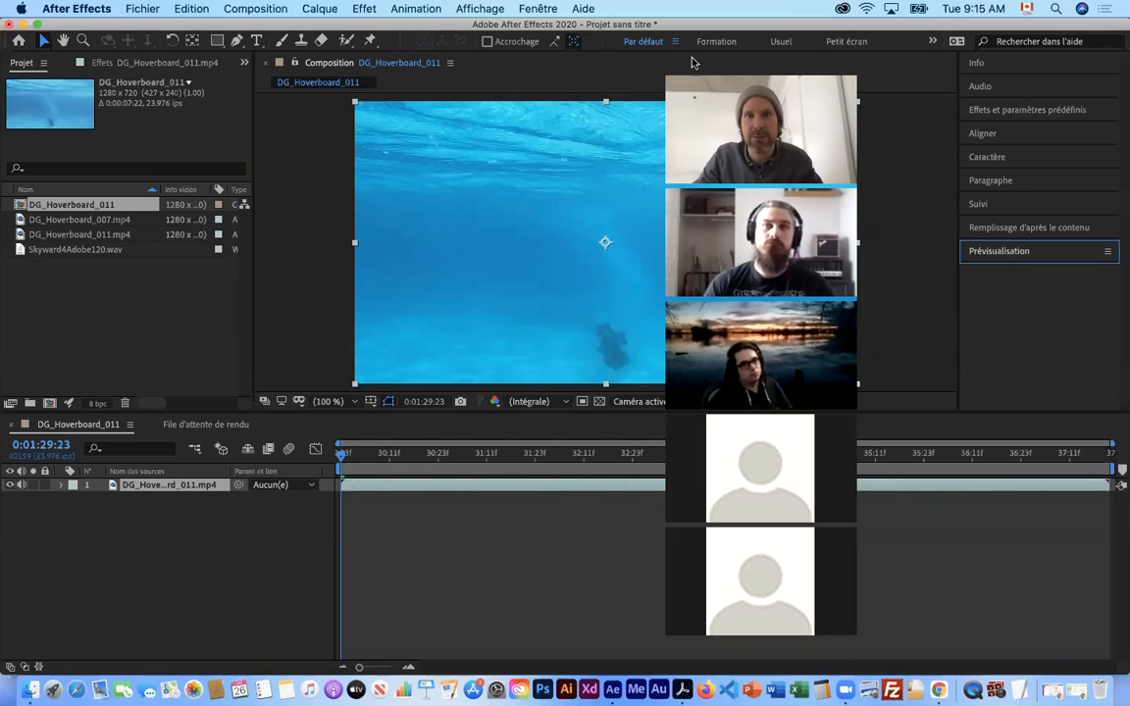
pyautogui.click(538, 10)
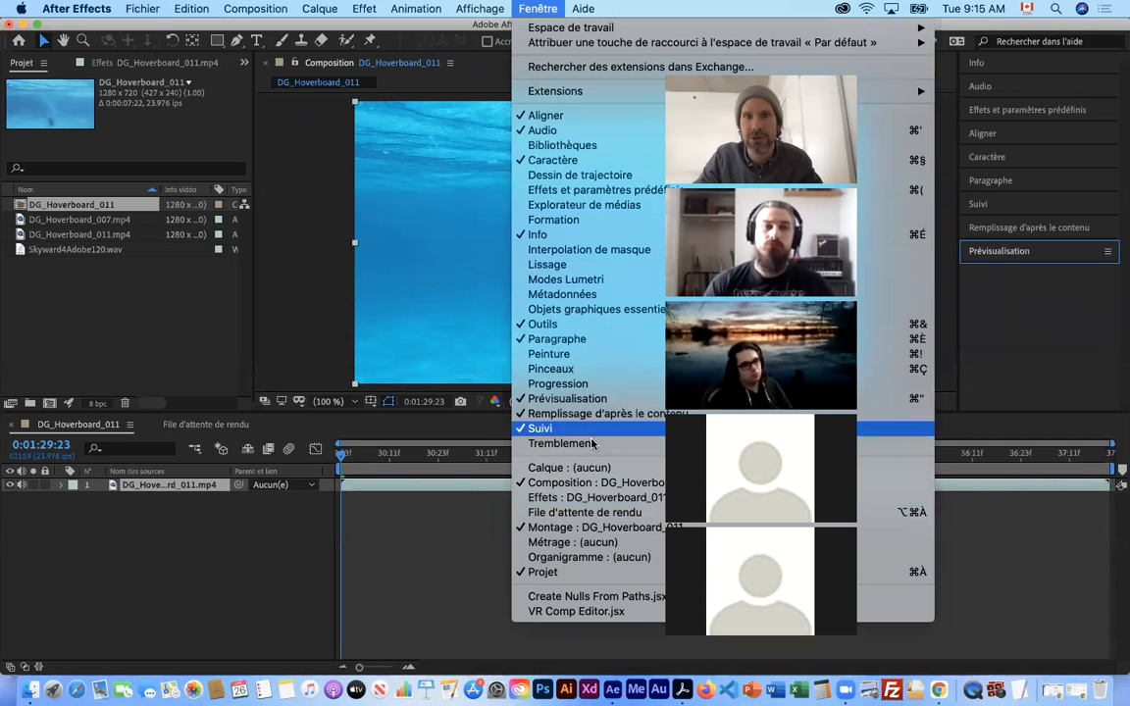
pyautogui.moveTo(554, 28)
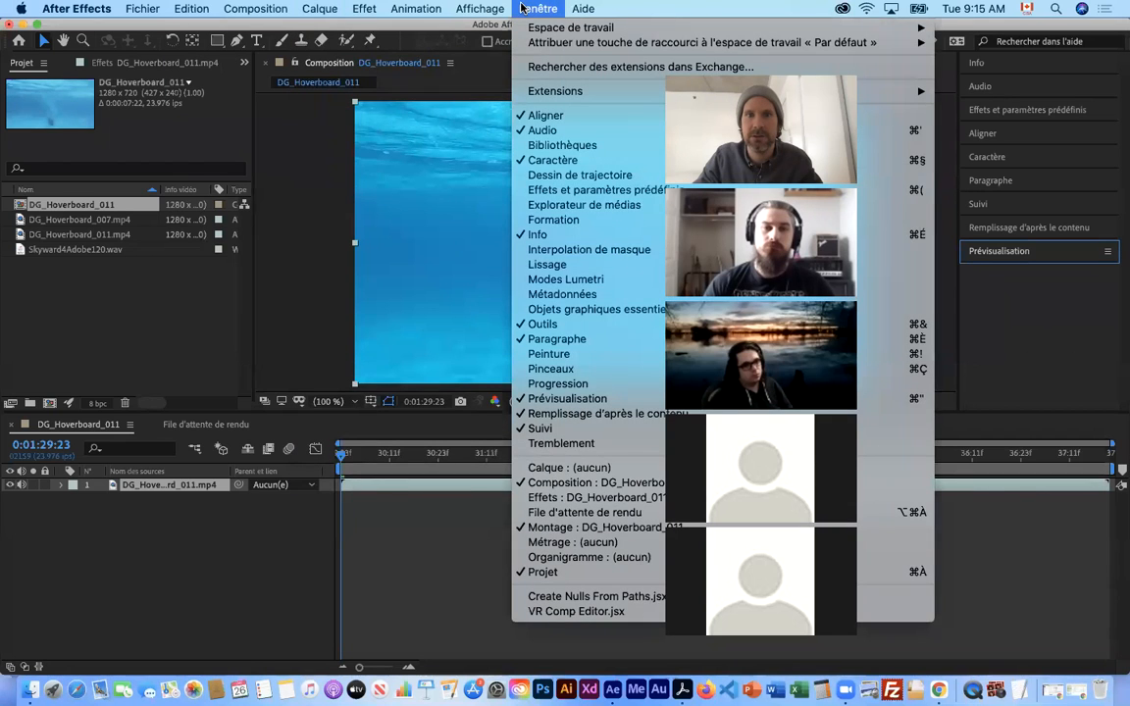
pyautogui.click(523, 8)
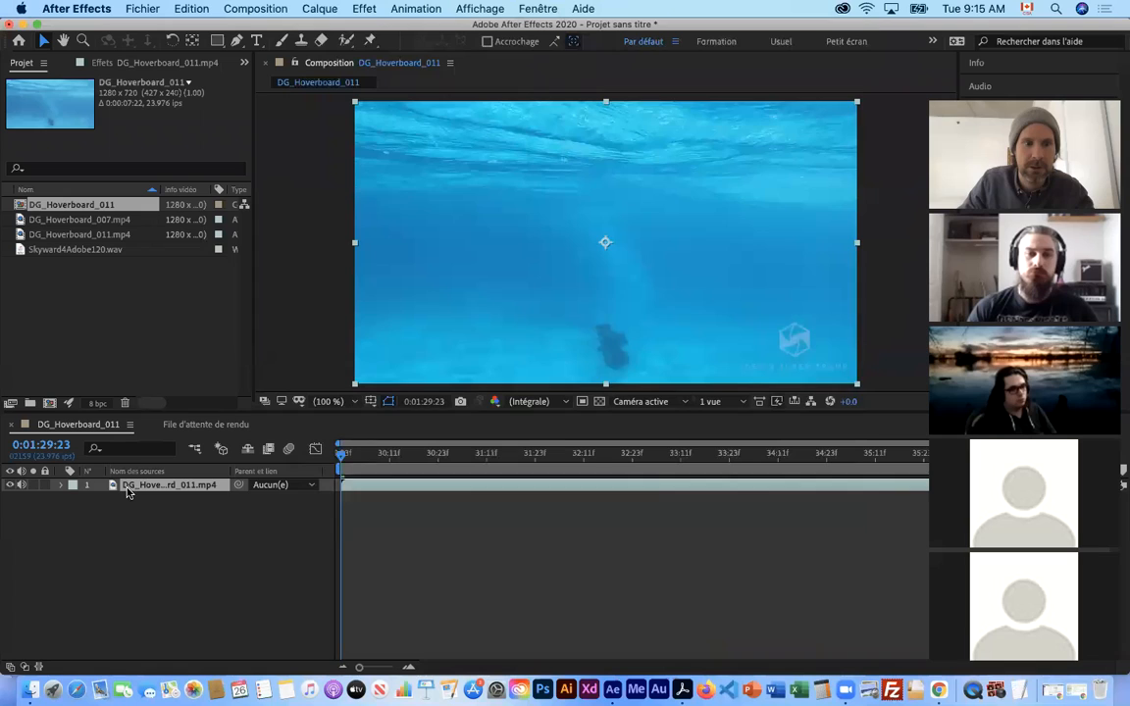
# Undo the creation of the DG_Hoverboard_011 composition
pyautogui.click(137, 523)
pyautogui.press('super+z')
pyautogui.press('super+z')
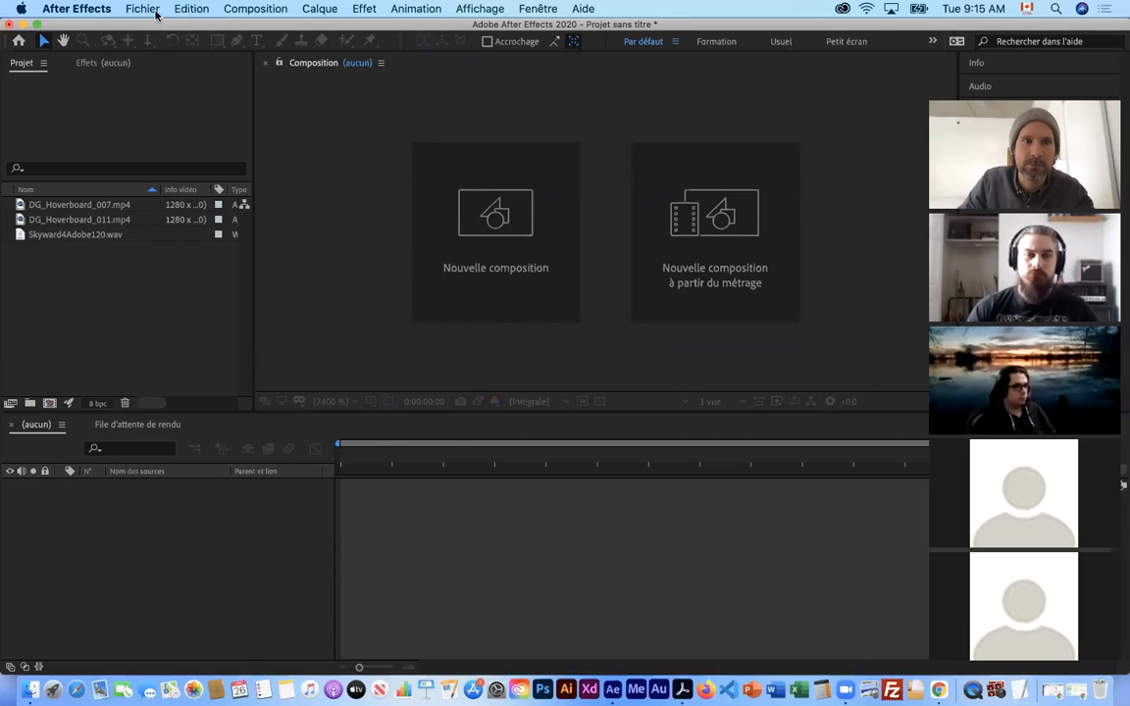
# Examine the project's history of actions available to undo and redo
pyautogui.click(186, 12)
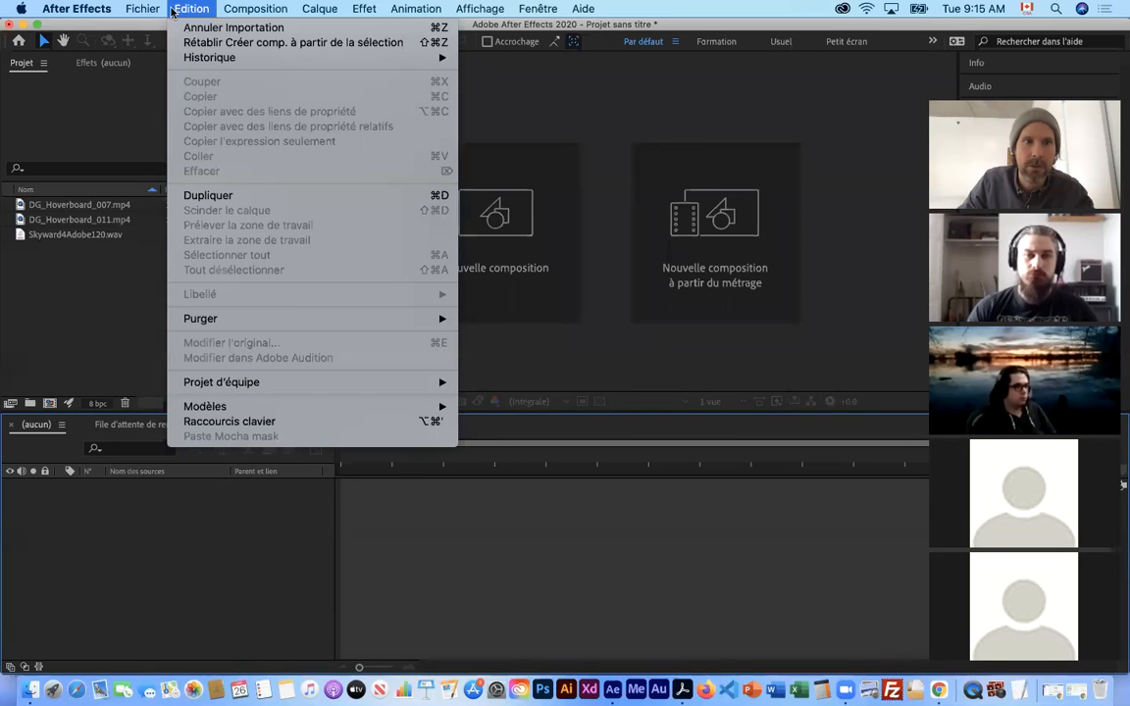
pyautogui.moveTo(209, 61)
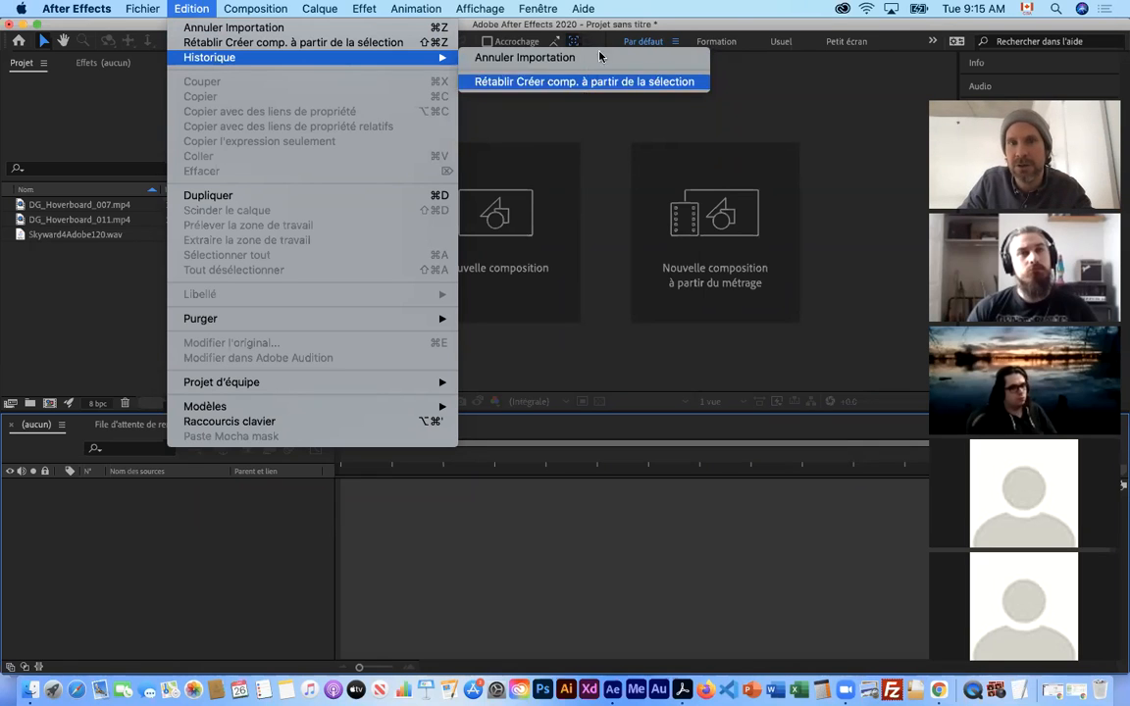
pyautogui.click(197, 8)
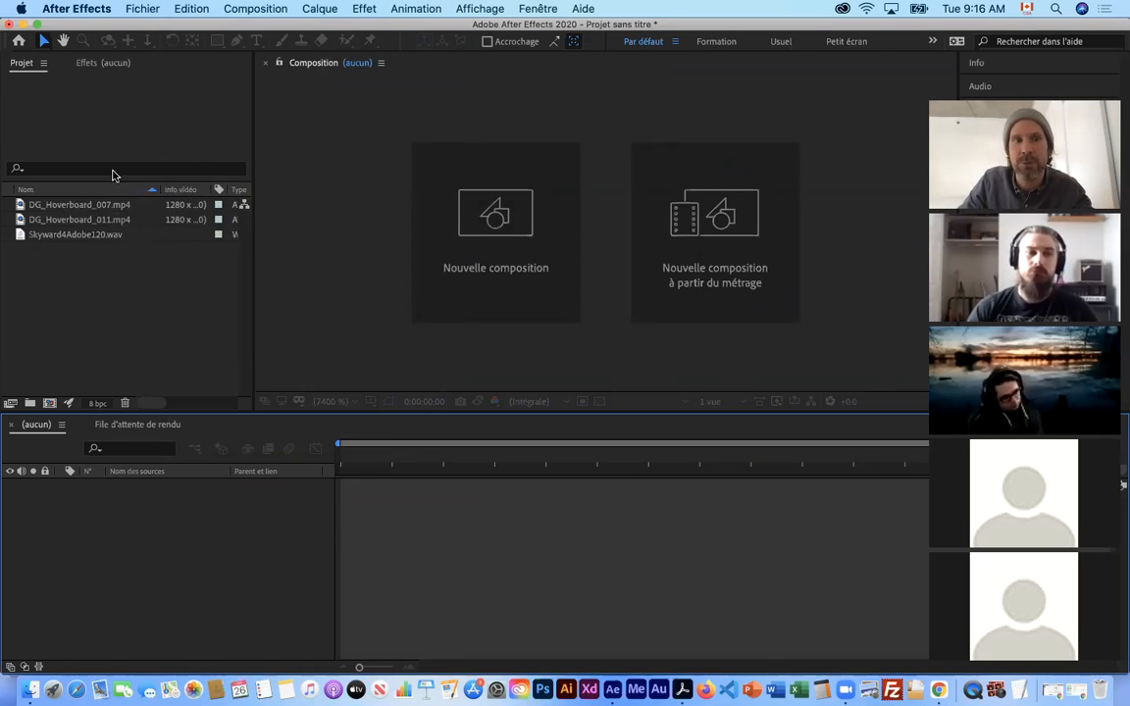
# Choose Peak Productions Logo.psd for import with the type Composition and open its Photoshop import options
pyautogui.click(133, 9)
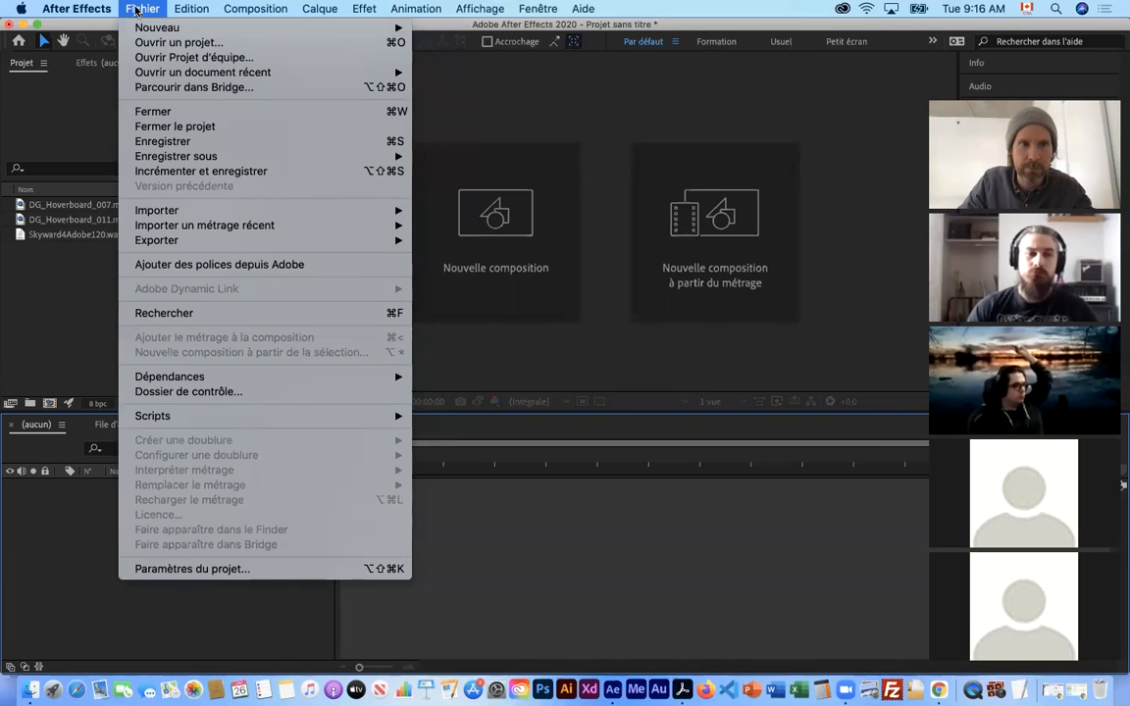
pyautogui.moveTo(170, 212)
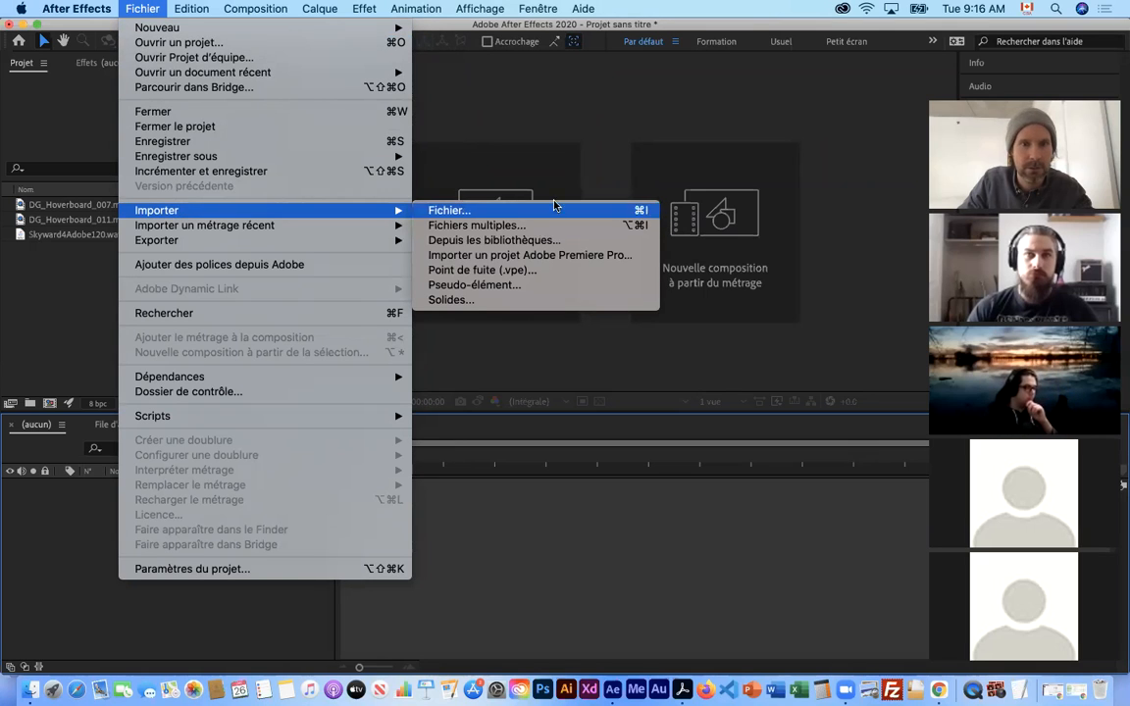
pyautogui.click(456, 212)
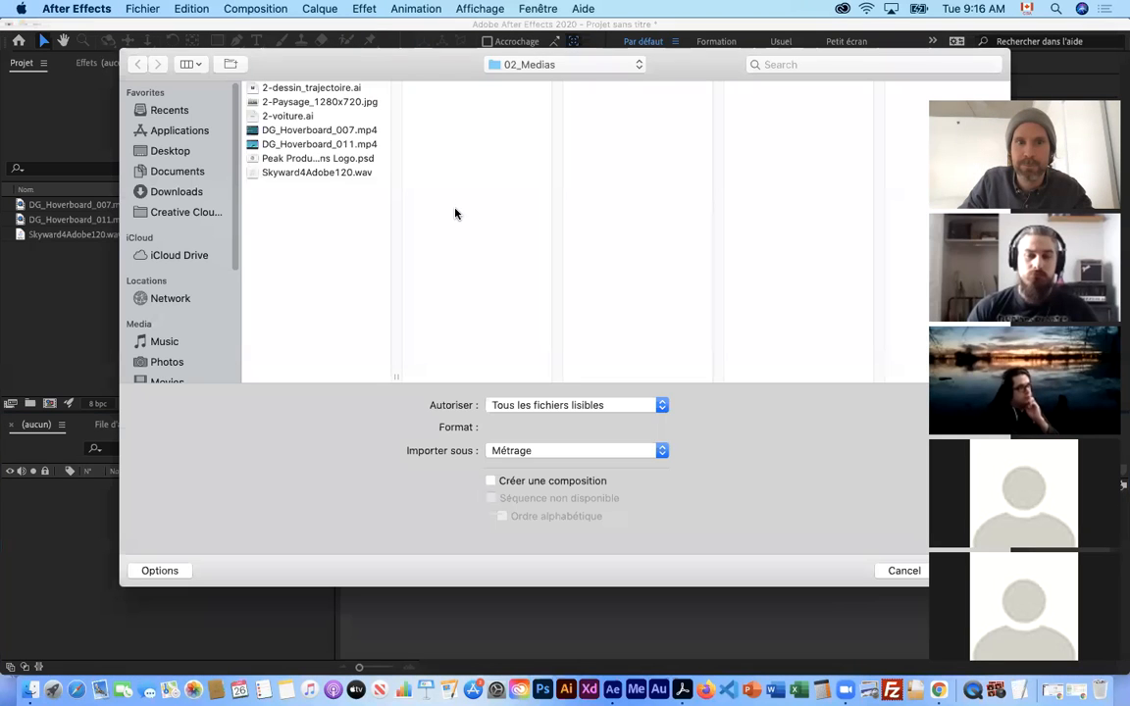
pyautogui.click(314, 159)
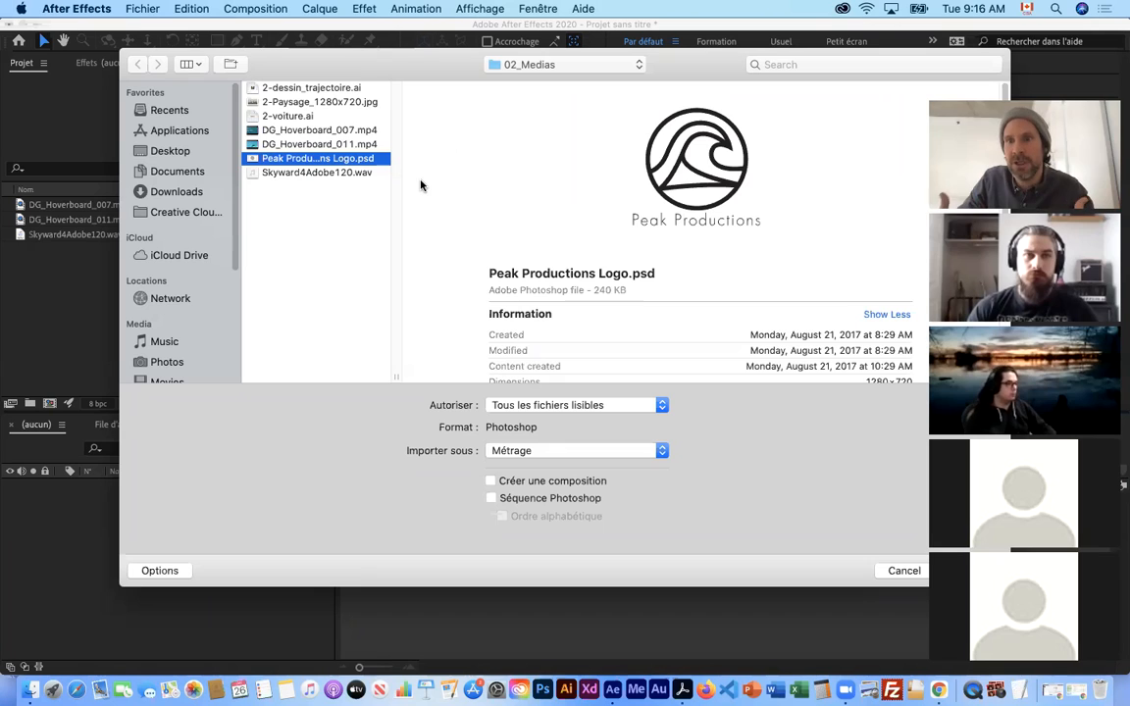
pyautogui.click(644, 452)
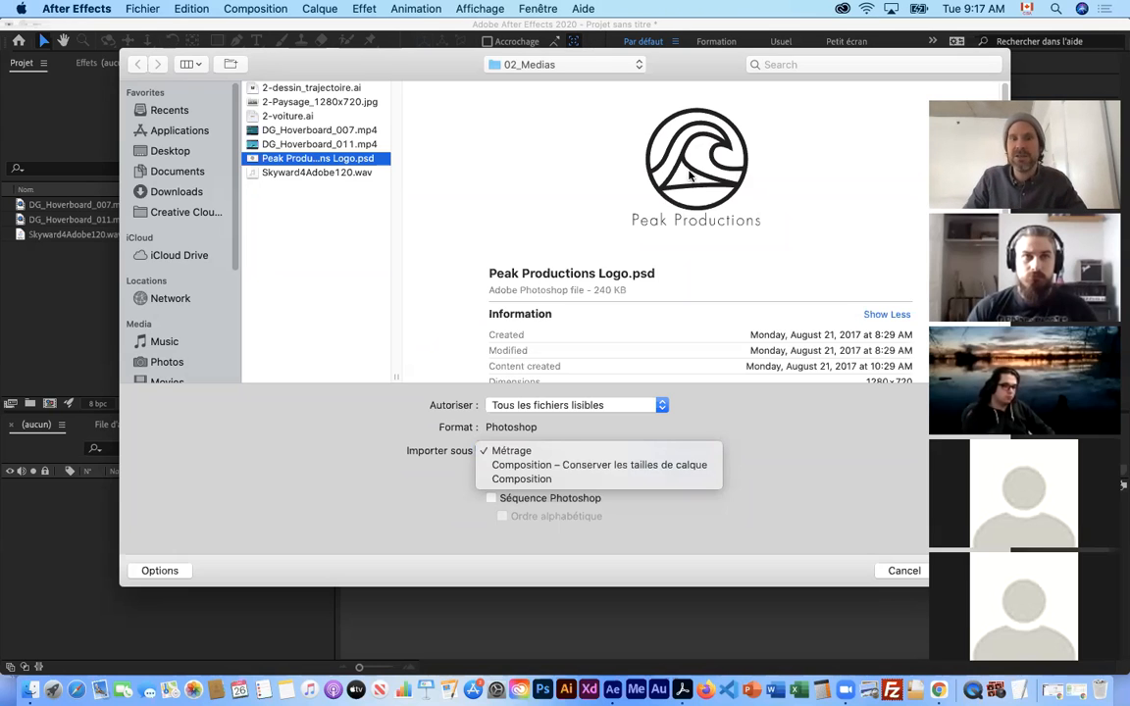
pyautogui.click(541, 483)
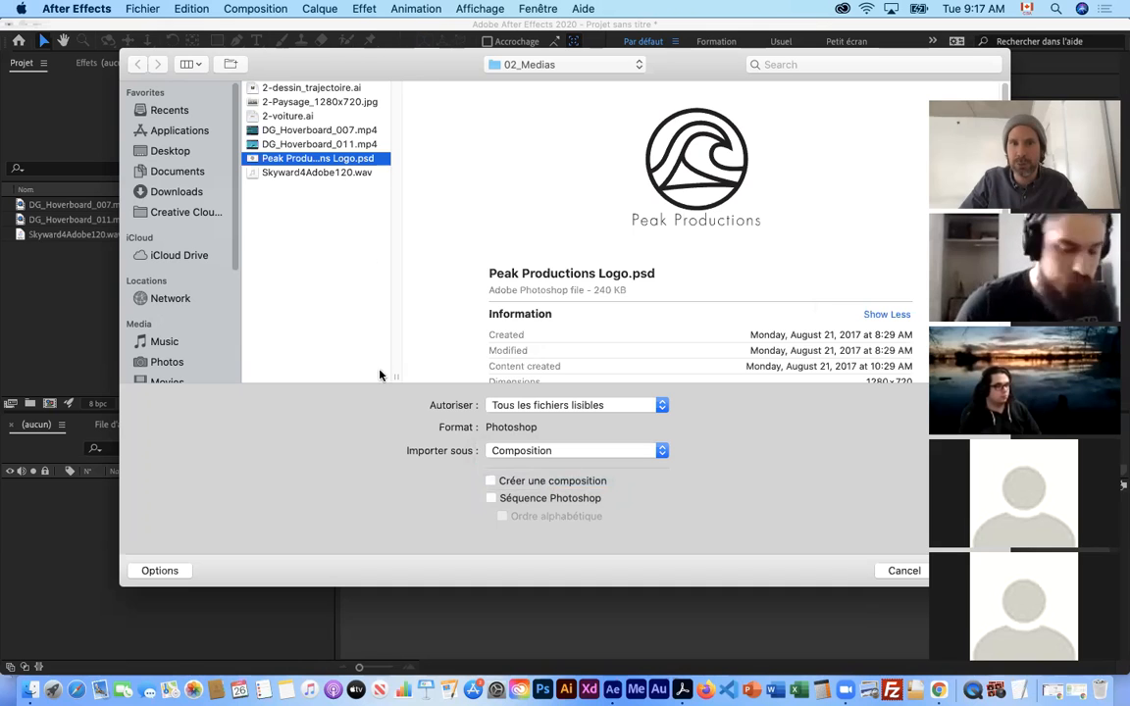
pyautogui.moveTo(314, 72); pyautogui.dragTo(210, 71)
pyautogui.click(870, 570)
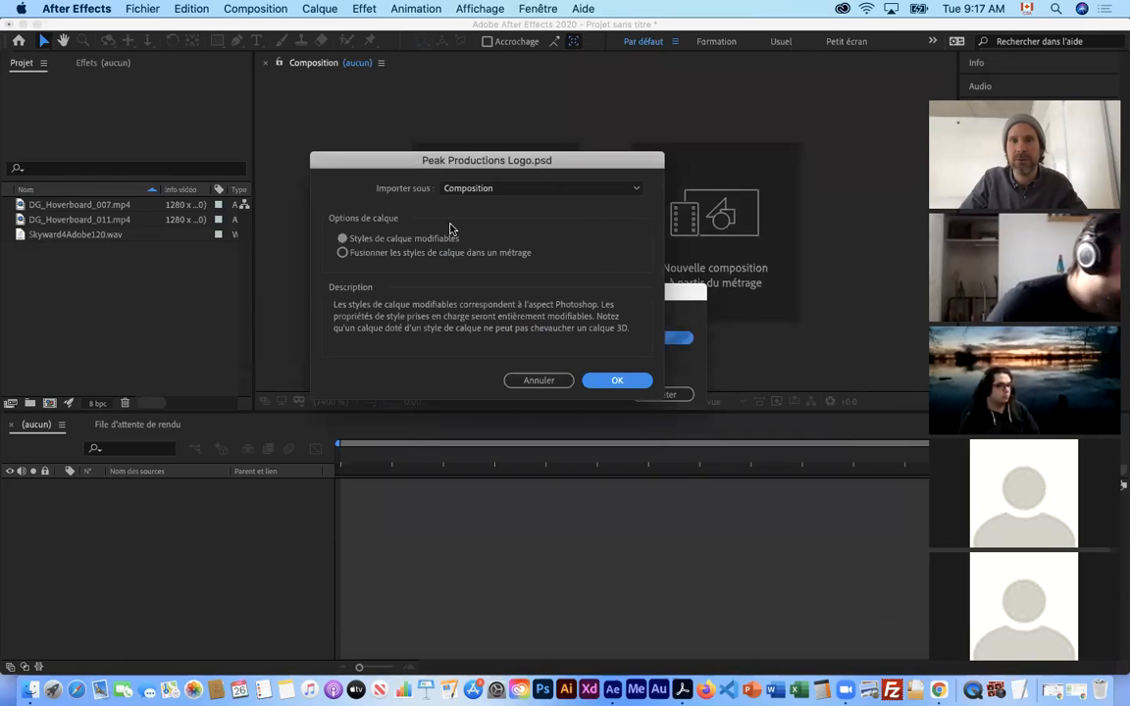
# Compare the Métrage and Composition import types, and import the Photoshop logo as Composition with editable layer styles
pyautogui.click(524, 193)
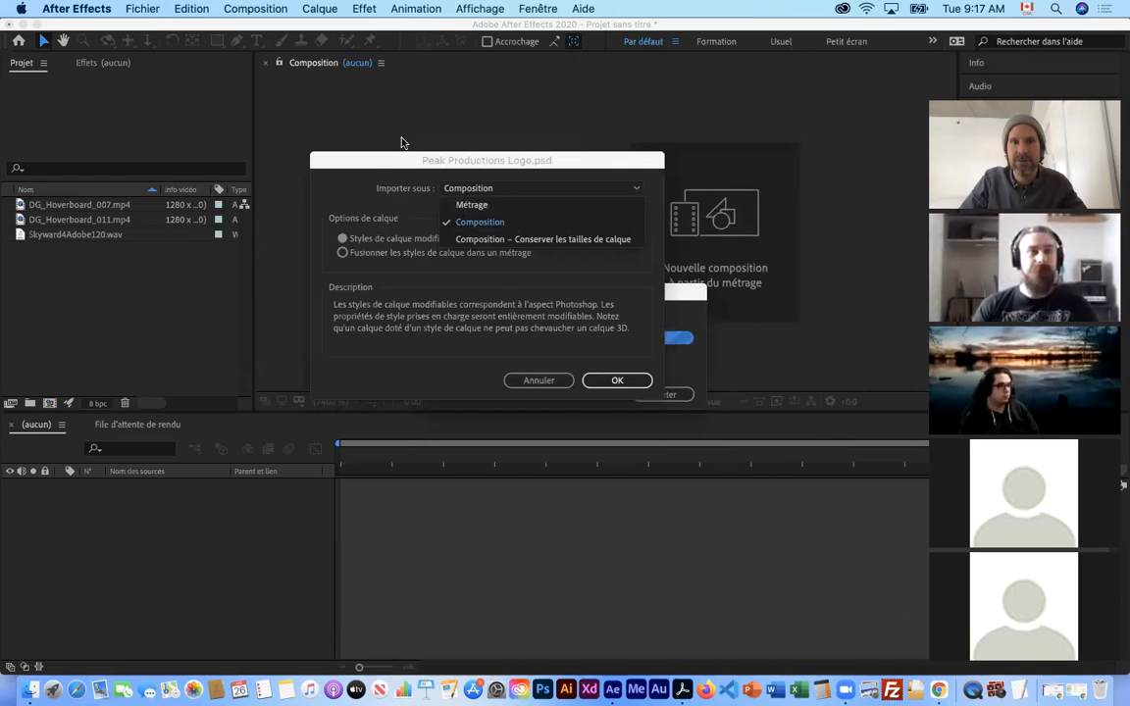
pyautogui.click(472, 204)
pyautogui.click(484, 190)
pyautogui.click(479, 222)
pyautogui.click(489, 192)
pyautogui.click(496, 225)
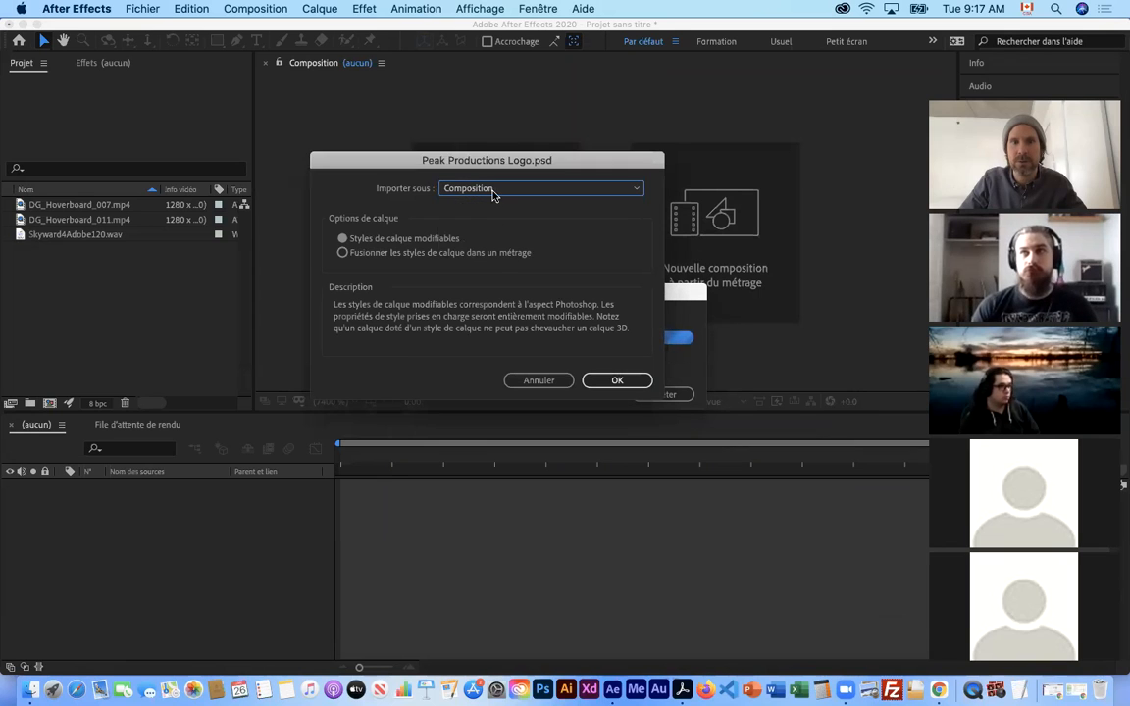
pyautogui.click(494, 193)
pyautogui.click(496, 225)
pyautogui.click(500, 195)
pyautogui.click(498, 225)
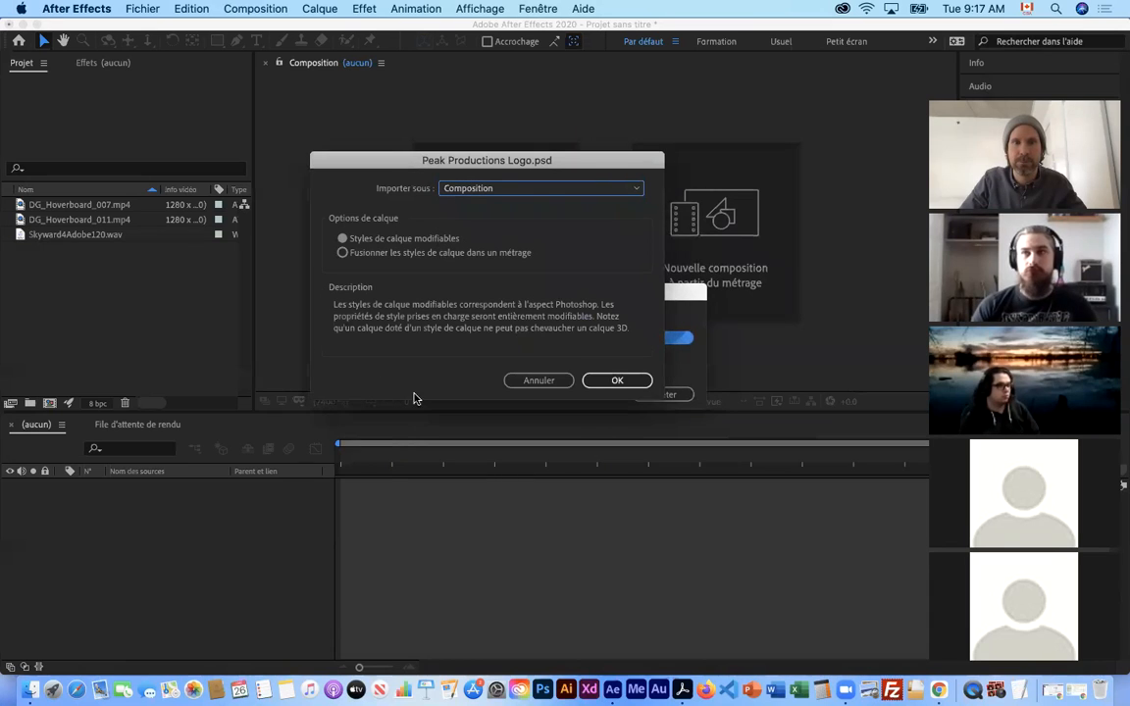
pyautogui.click(591, 383)
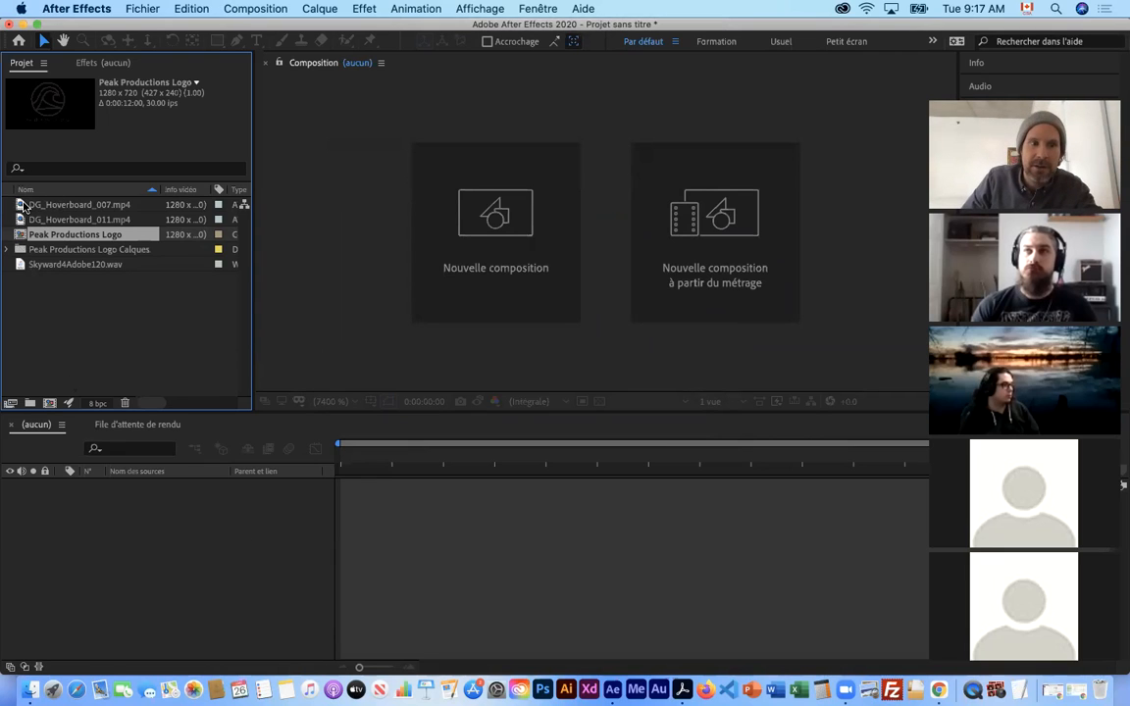
# Expand the Peak Productions Logo Calques folder and inspect the two Photoshop logo layers it contains
pyautogui.click(8, 250)
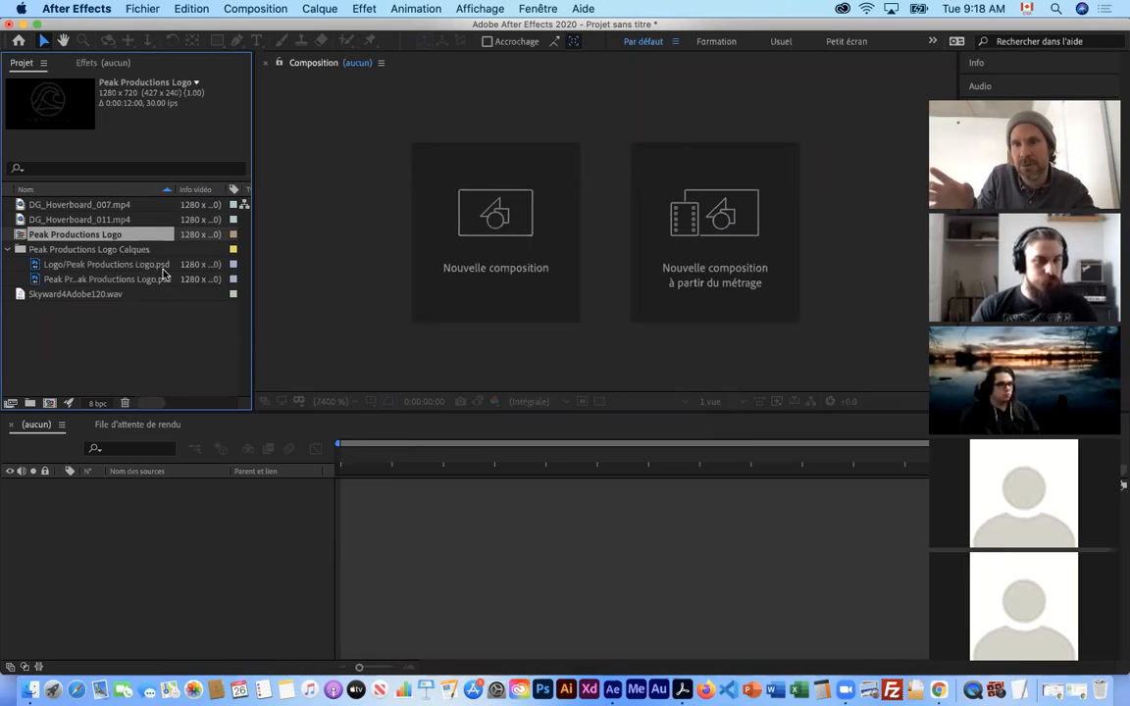
pyautogui.click(110, 279)
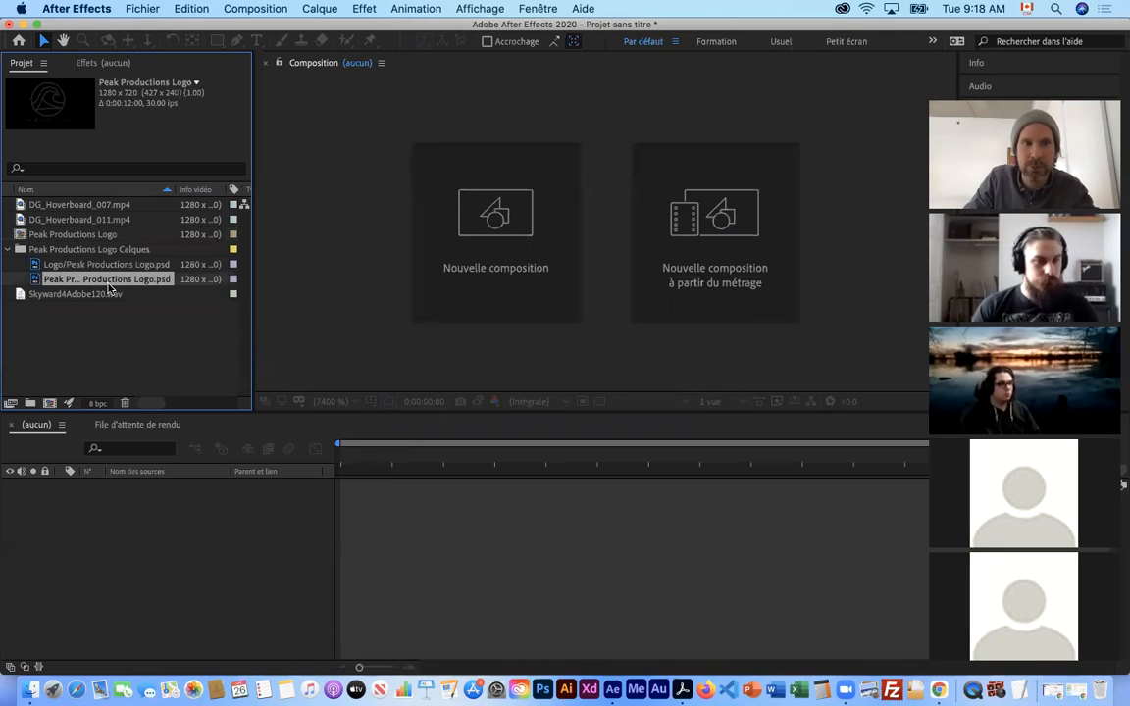
pyautogui.click(104, 264)
pyautogui.click(105, 274)
pyautogui.click(105, 264)
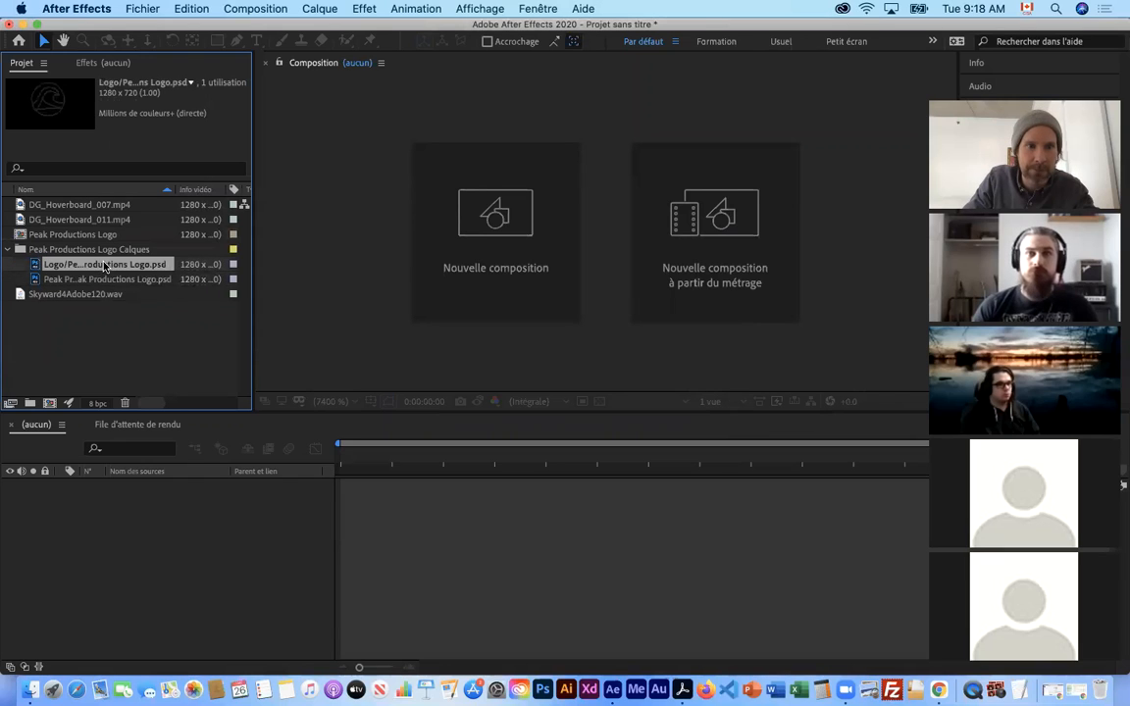
pyautogui.click(116, 279)
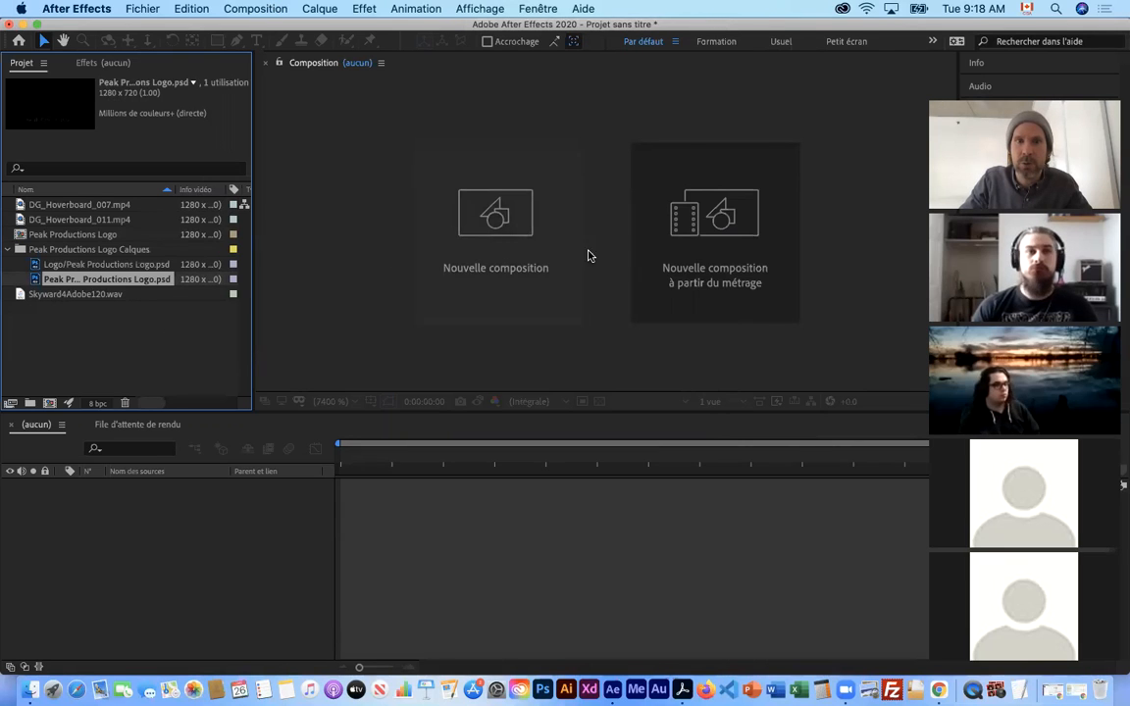
# Start a new composition and review the available predefined settings, keeping Personnalisé
pyautogui.click(224, 9)
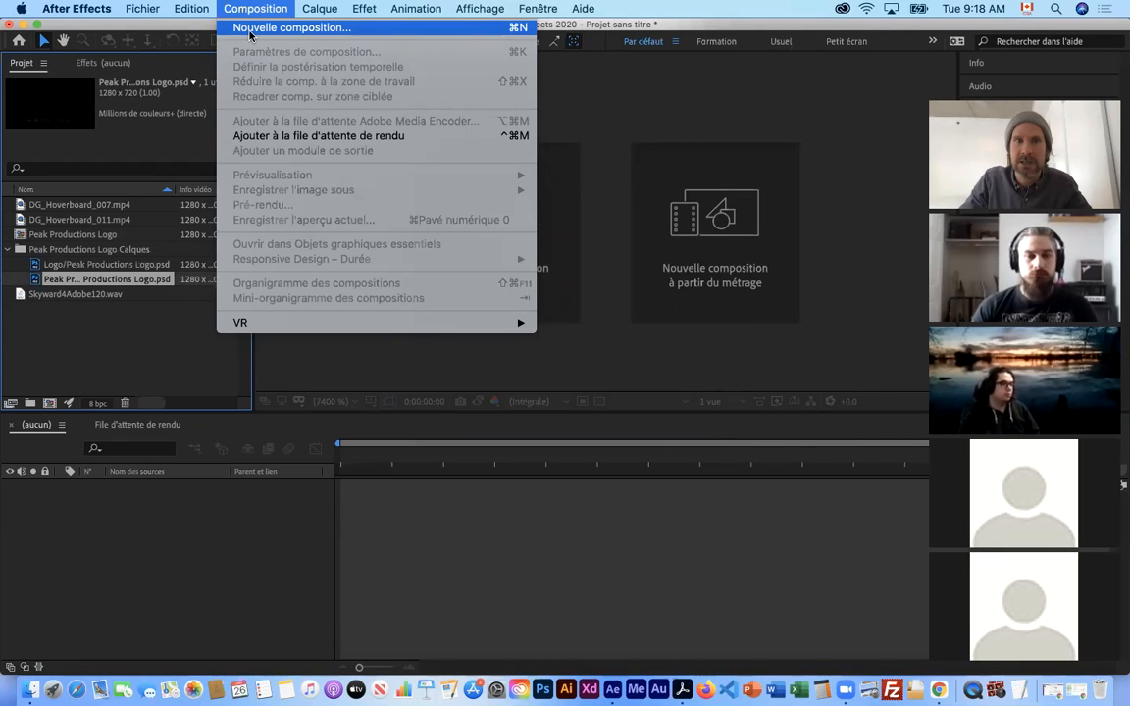
pyautogui.click(250, 32)
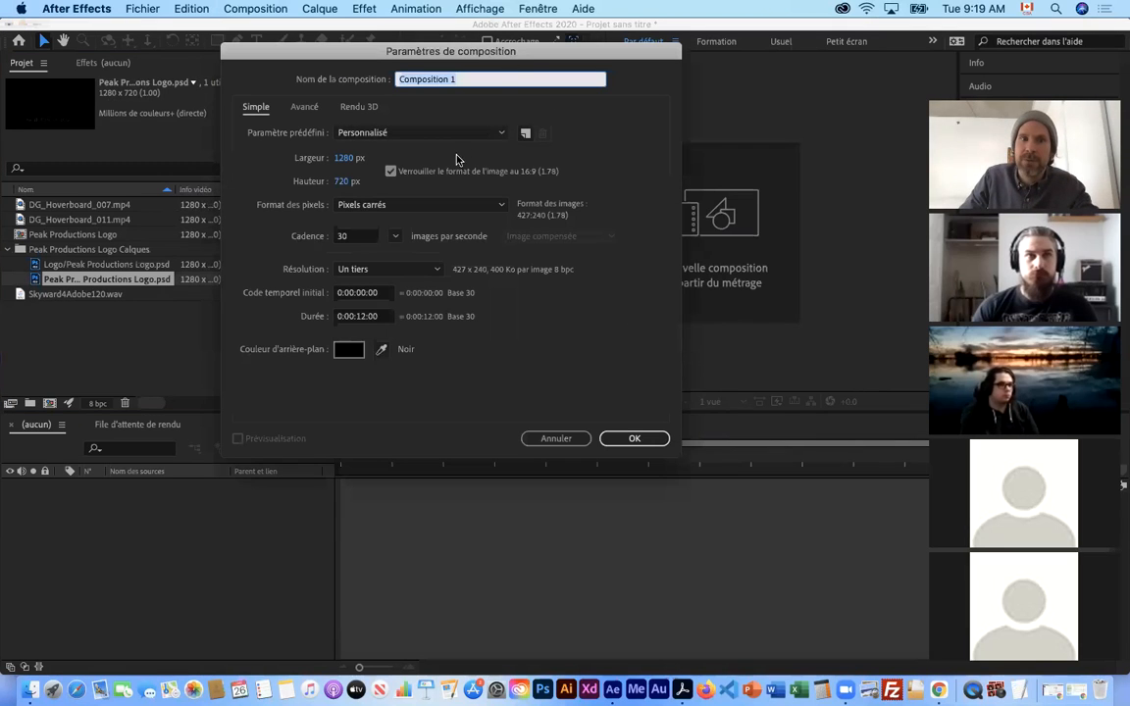
pyautogui.click(479, 133)
pyautogui.scroll(-1, 455, 486)
pyautogui.scroll(1, 454, 486)
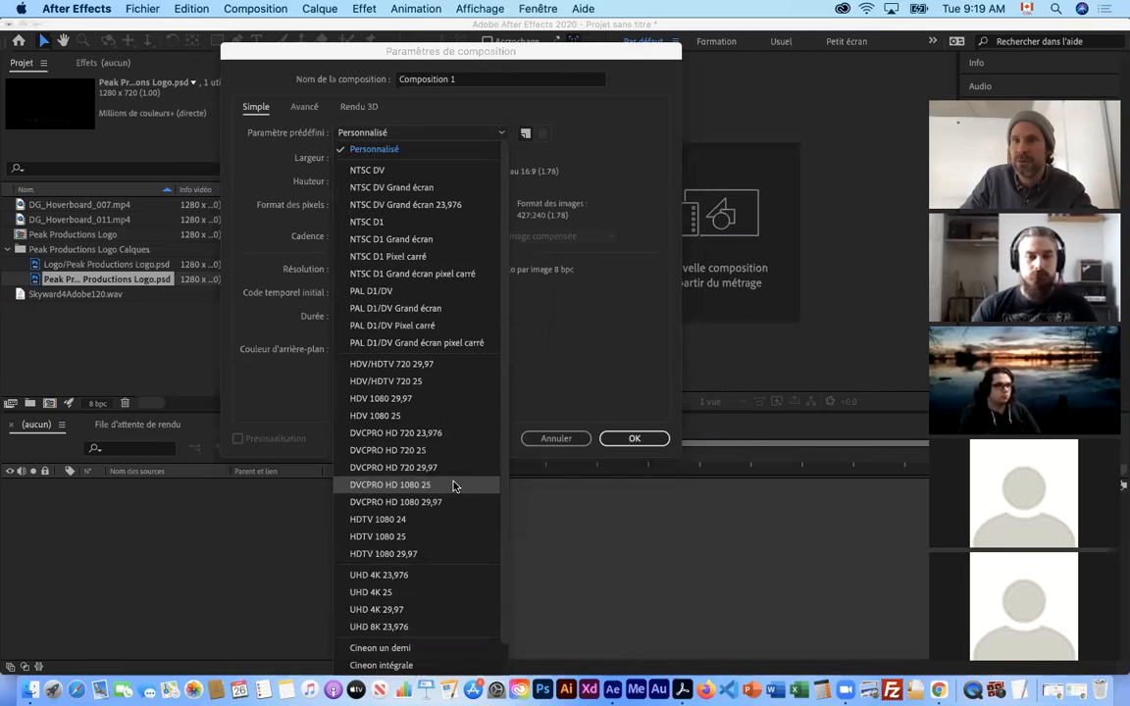
pyautogui.click(394, 136)
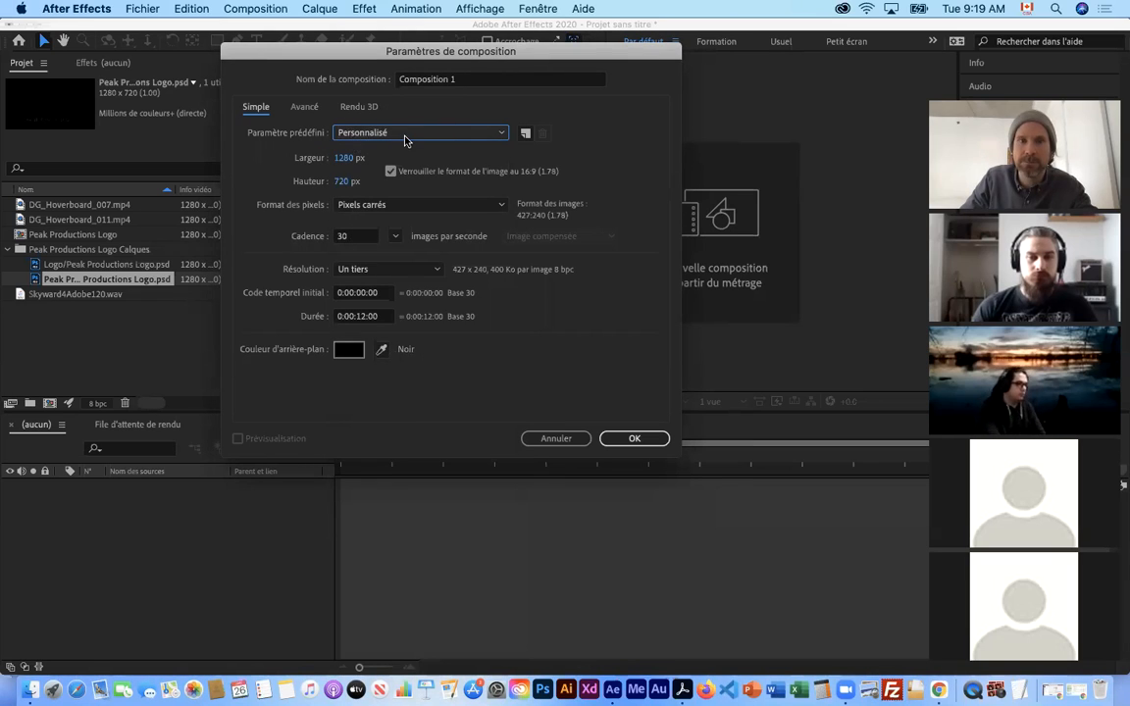
pyautogui.click(405, 138)
pyautogui.click(406, 139)
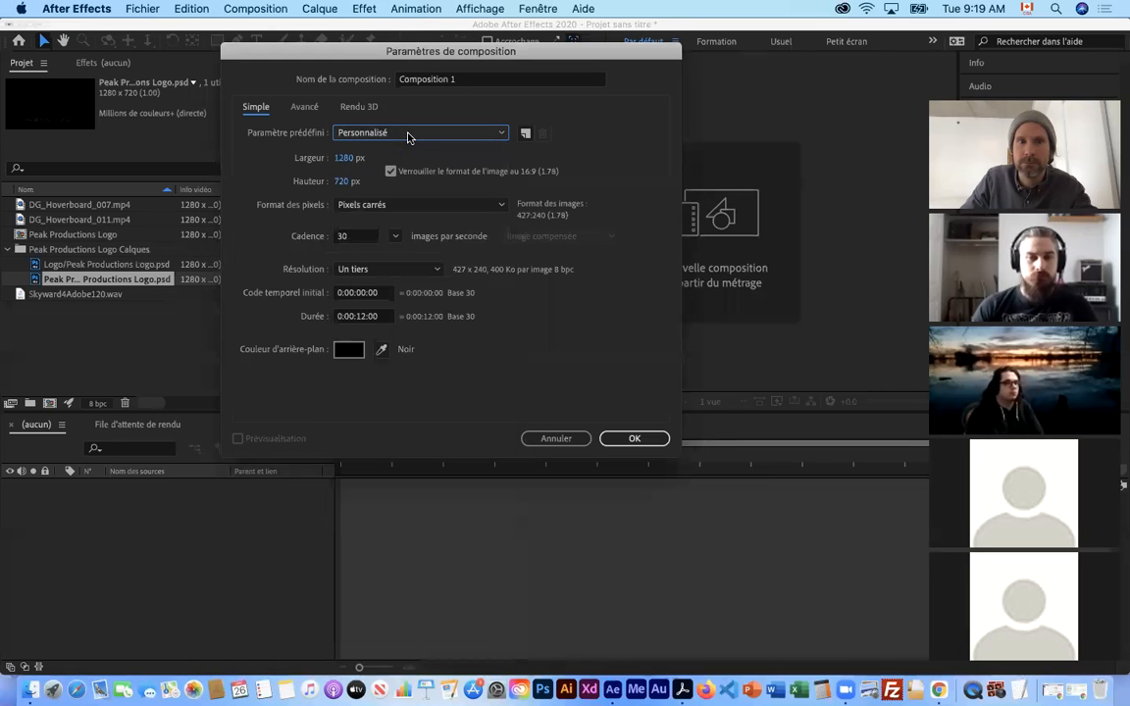
# Try a composition width of 1920 px with the 16:9 format locked, and return the width to 1280 px
pyautogui.click(345, 161)
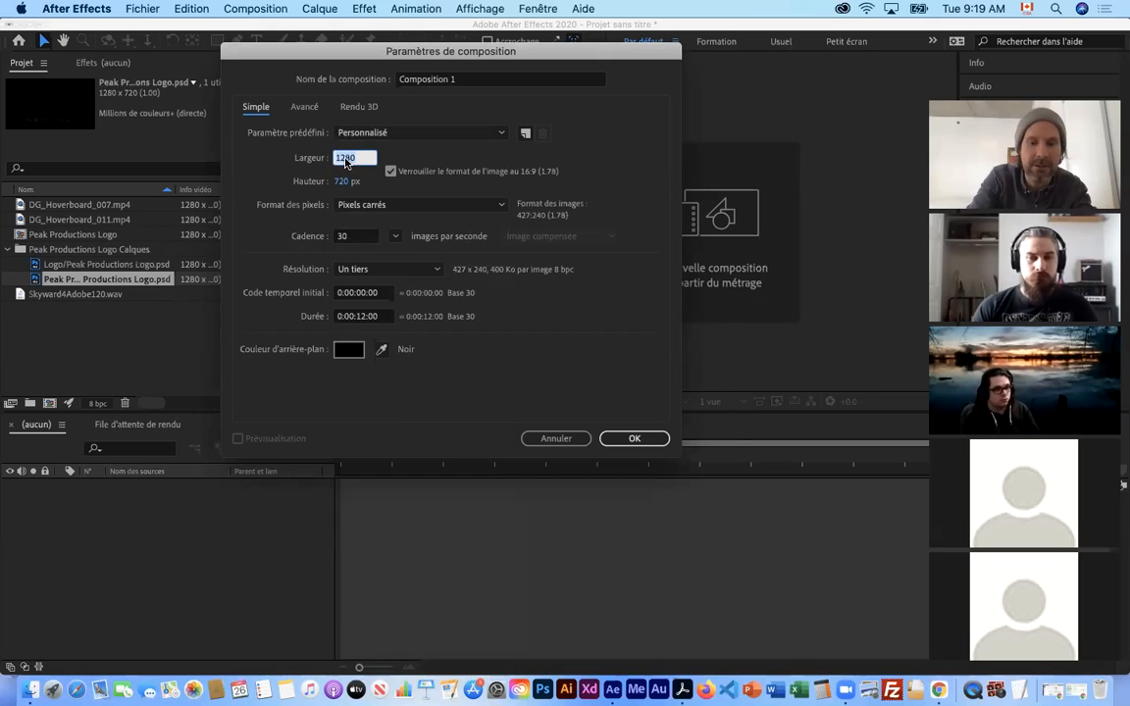
pyautogui.write('1')
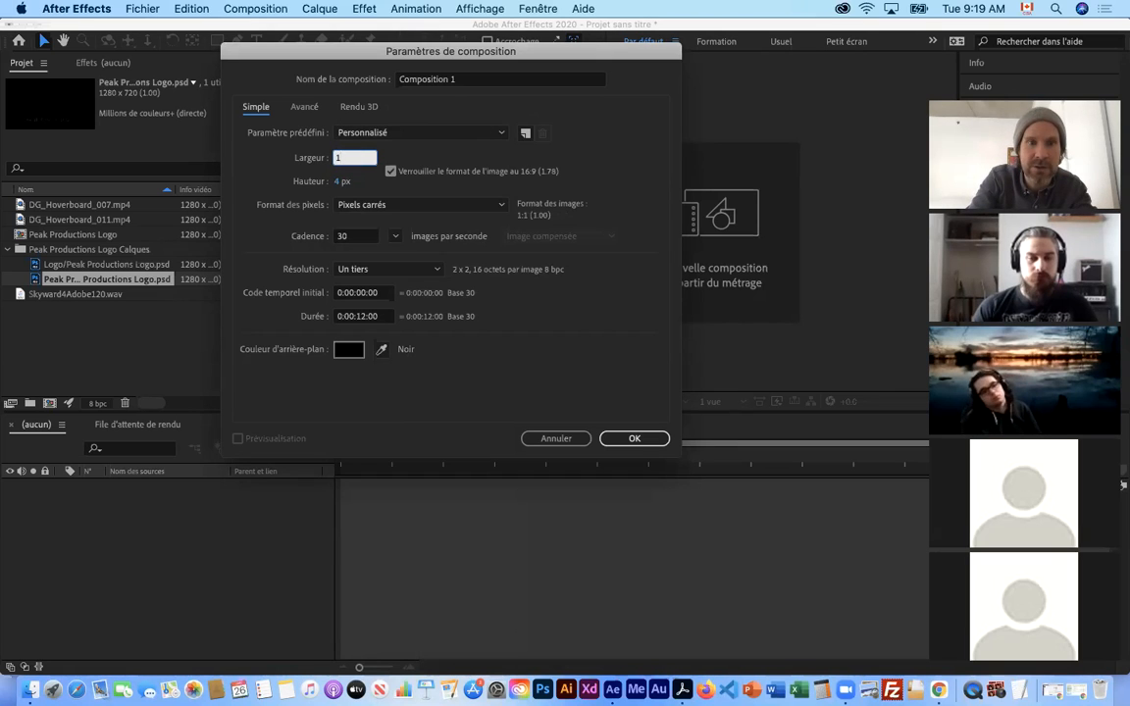
pyautogui.write('920')
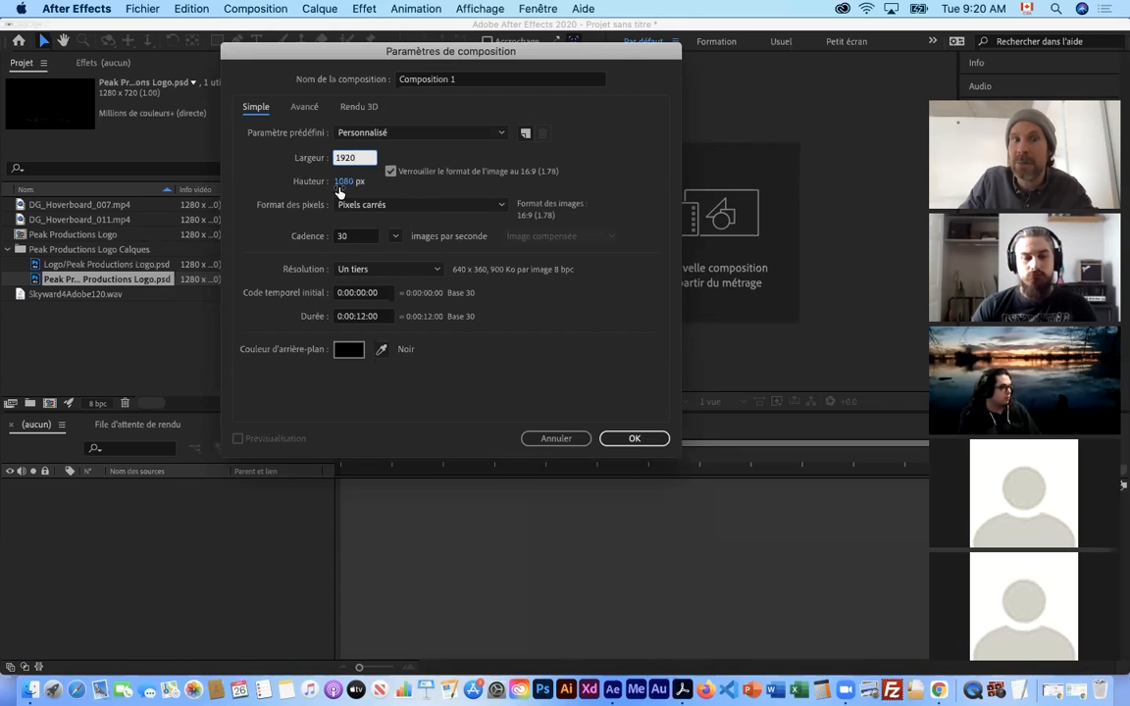
pyautogui.doubleClick(351, 157)
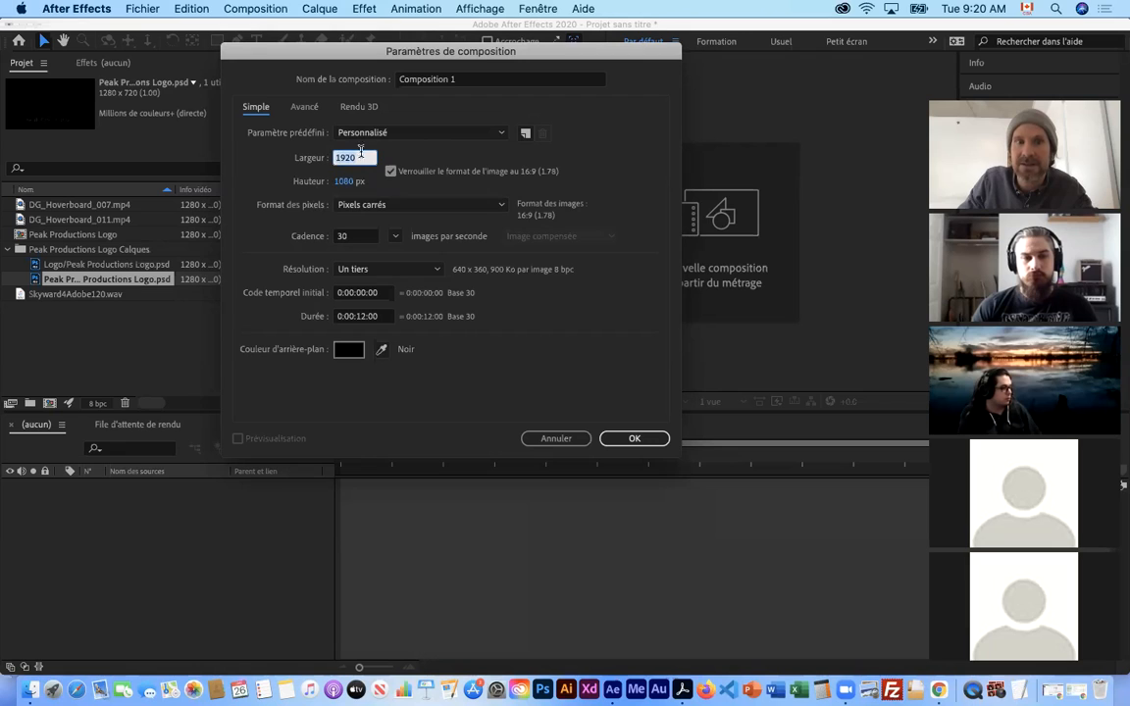
pyautogui.write('1280')
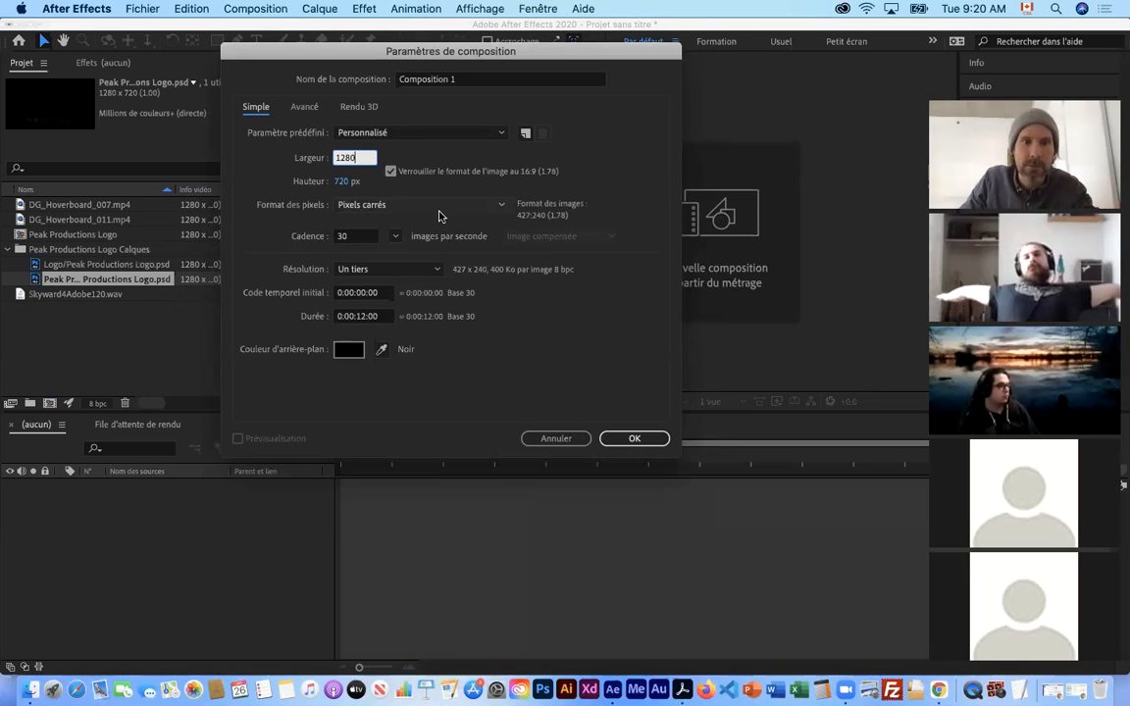
# Review the composition's frame rate and duration, and name the composition montage 1
pyautogui.click(348, 238)
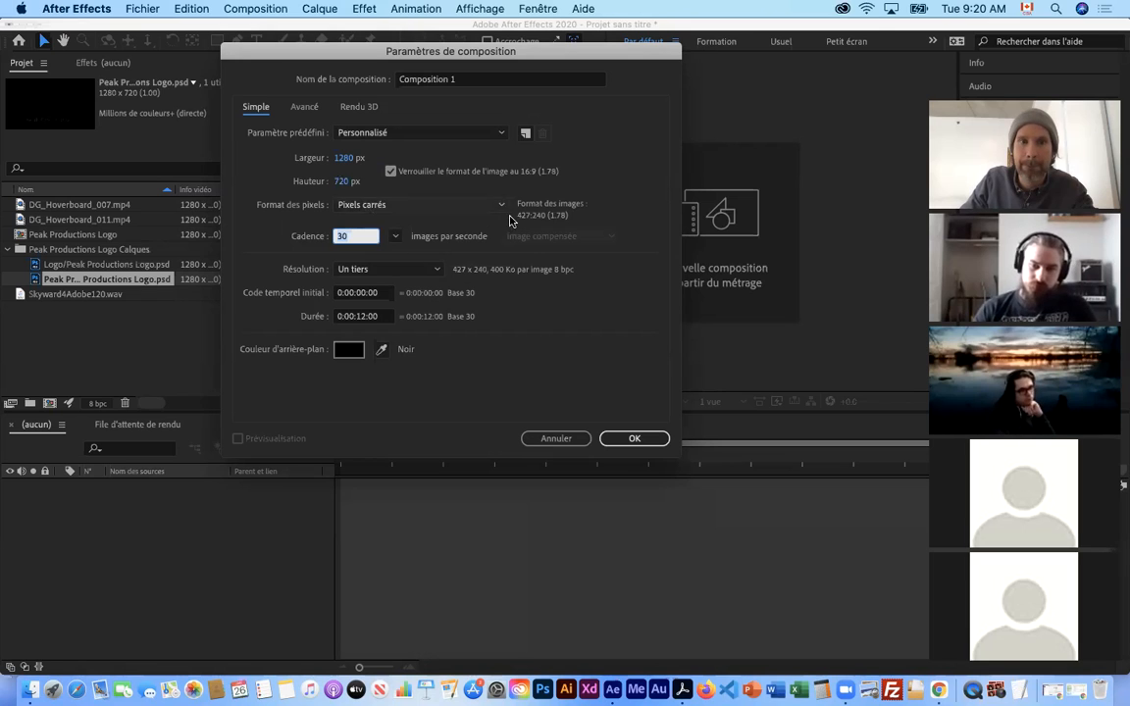
pyautogui.click(363, 318)
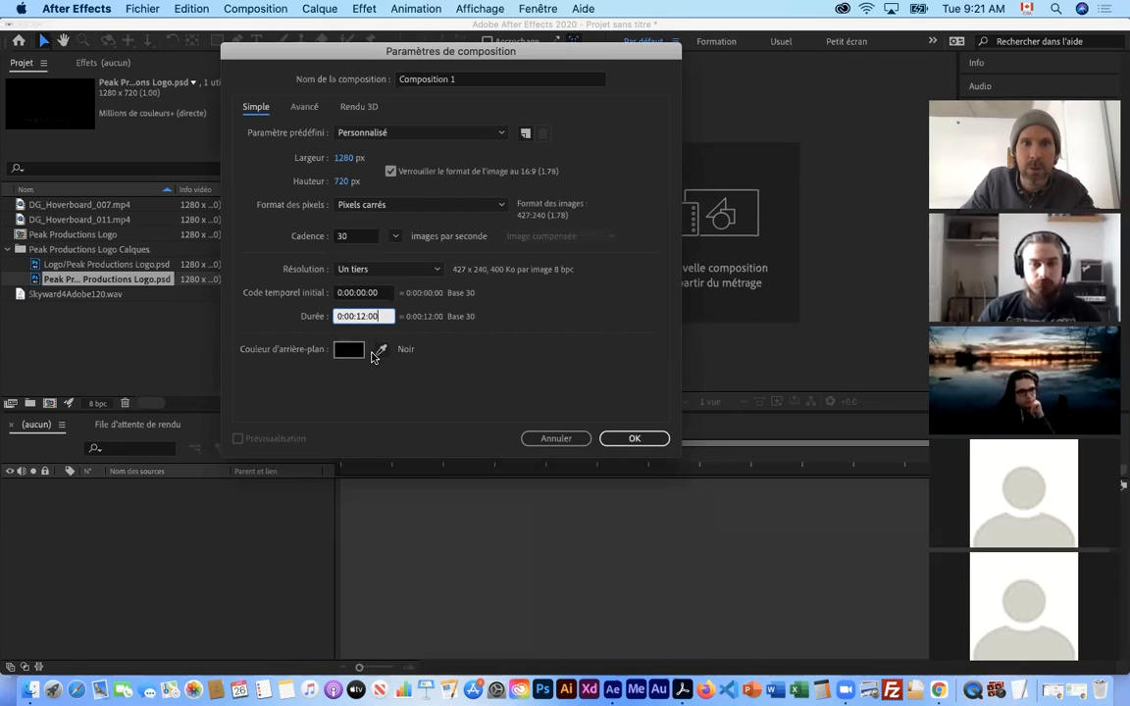
pyautogui.click(463, 79)
pyautogui.moveTo(468, 78); pyautogui.dragTo(390, 73)
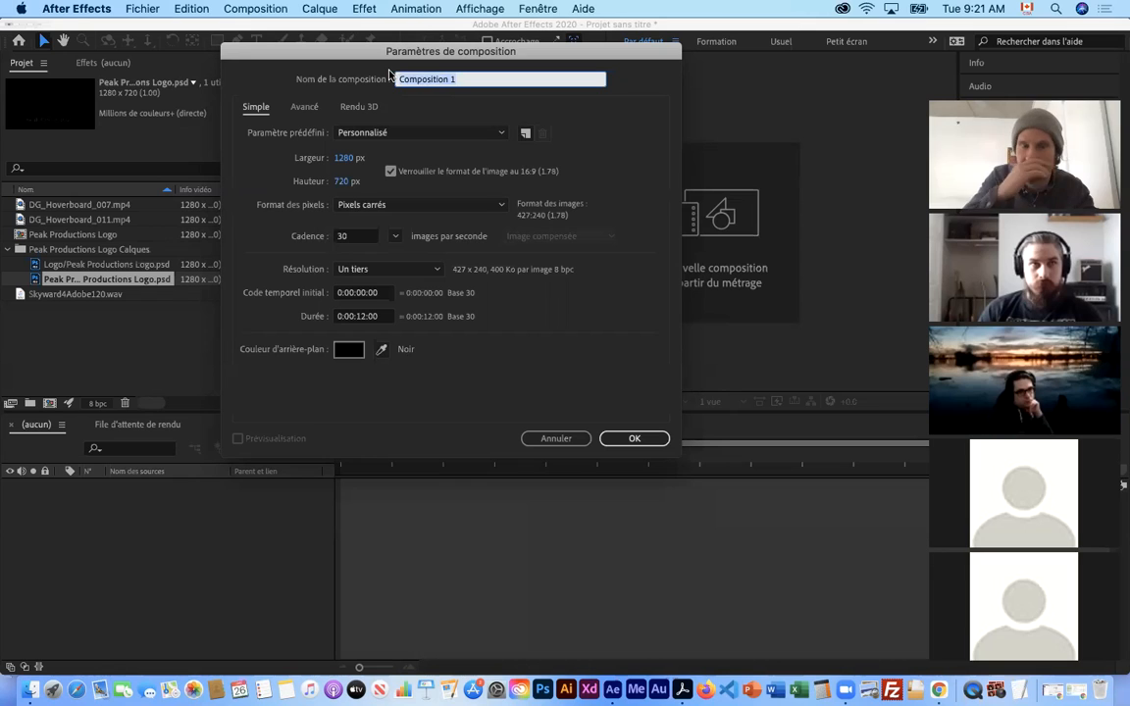
pyautogui.write('montage 1')
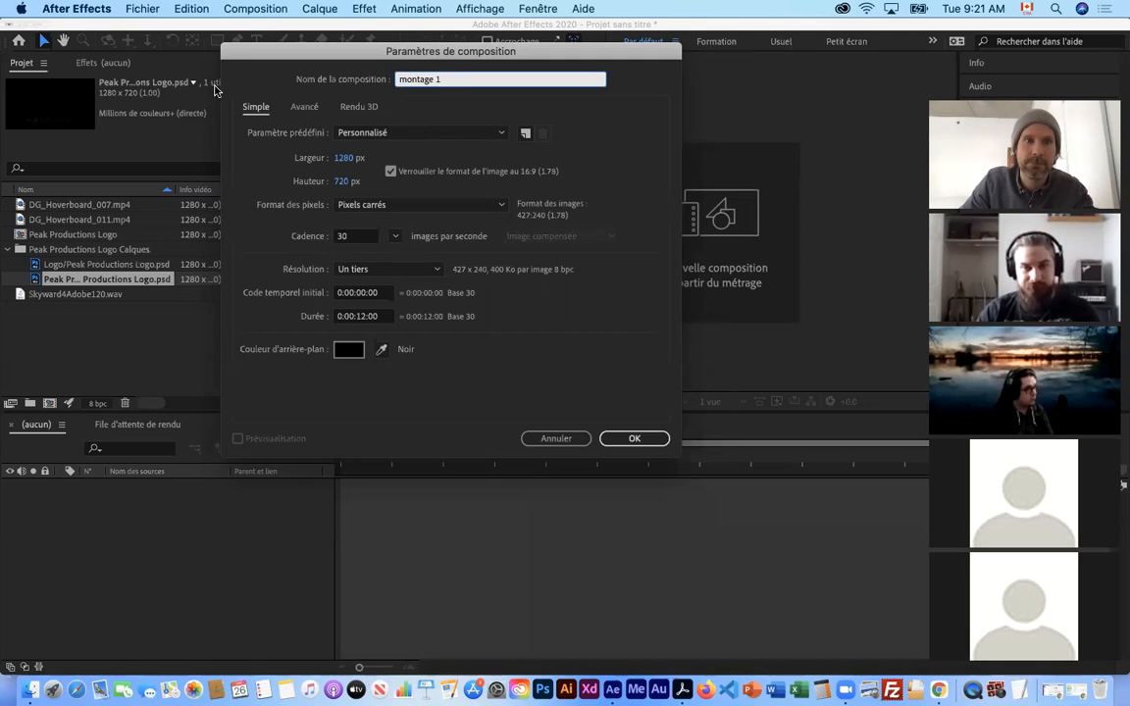
# Examine the option for saving the composition settings as a named preset, and look through the preset list without changing it
pyautogui.moveTo(223, 63); pyautogui.dragTo(223, 82)
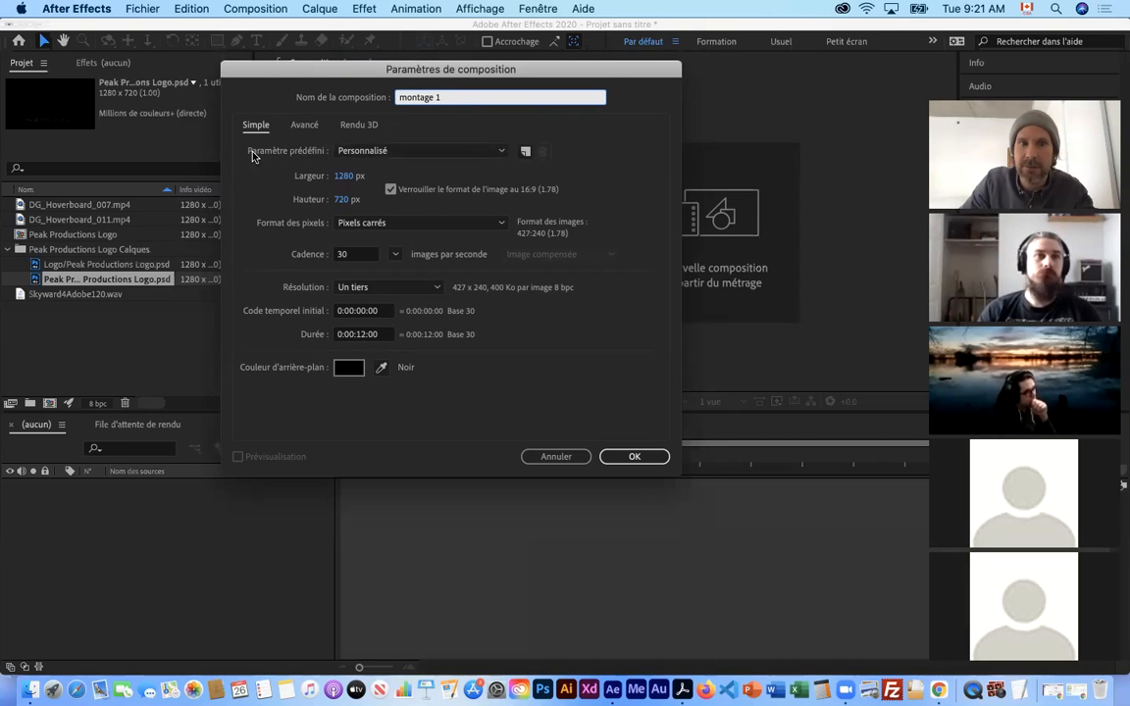
pyautogui.click(527, 154)
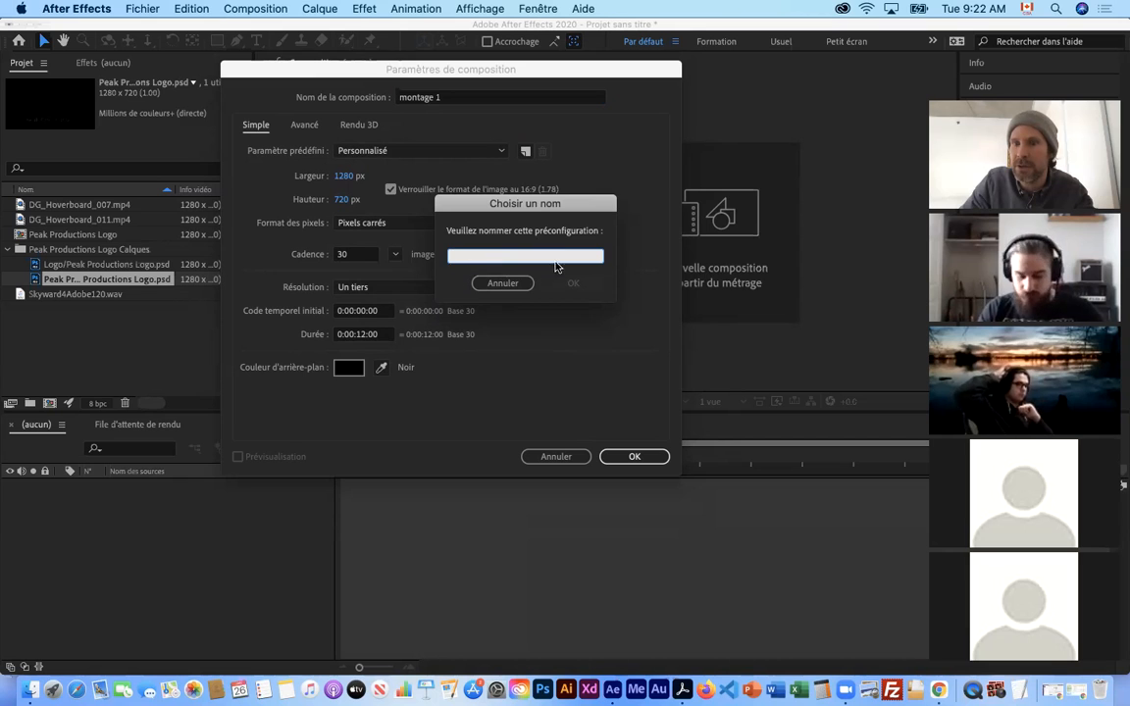
pyautogui.click(507, 283)
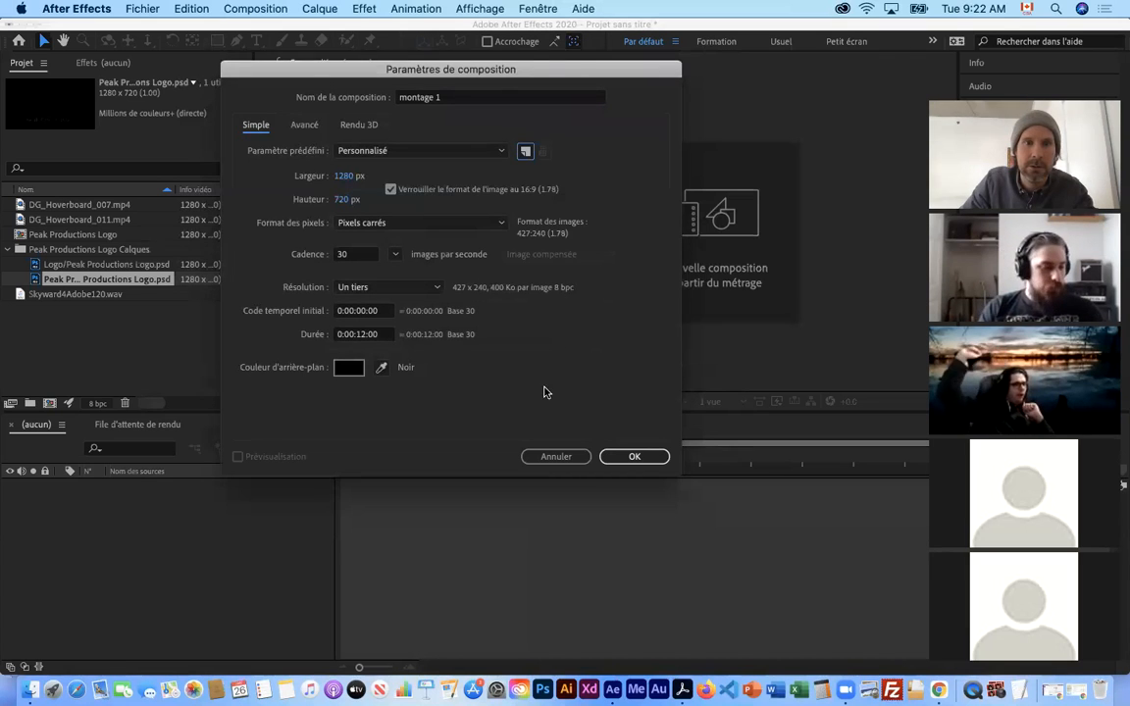
pyautogui.click(464, 150)
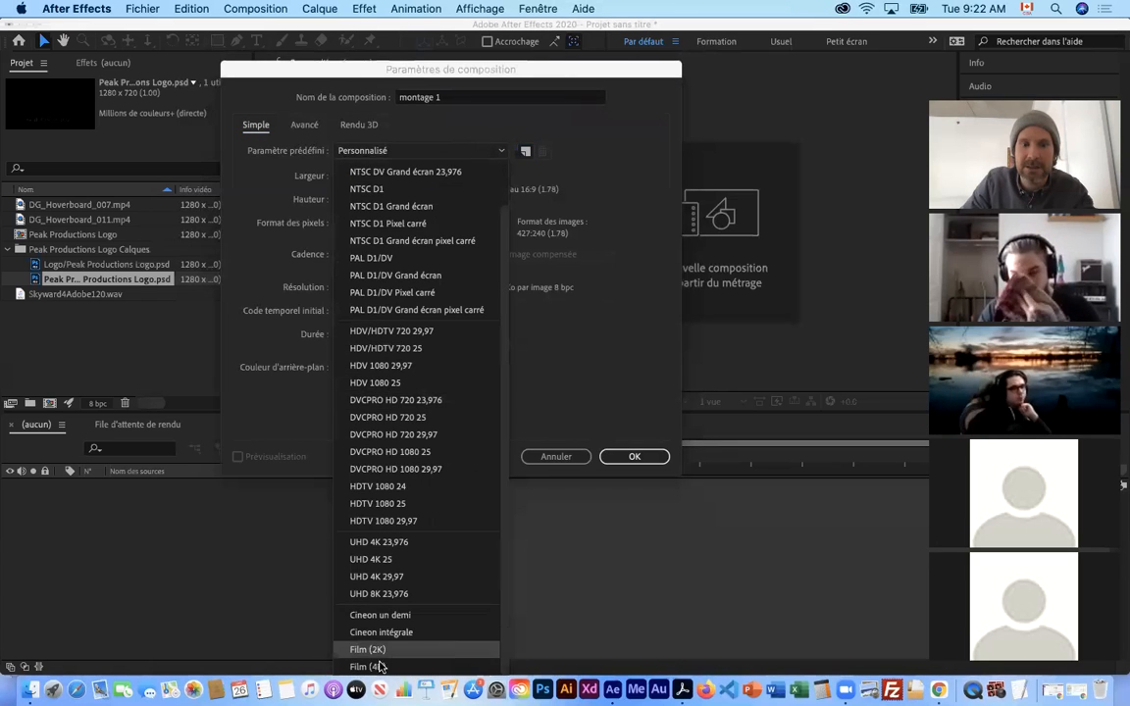
pyautogui.scroll(3, 451, 196)
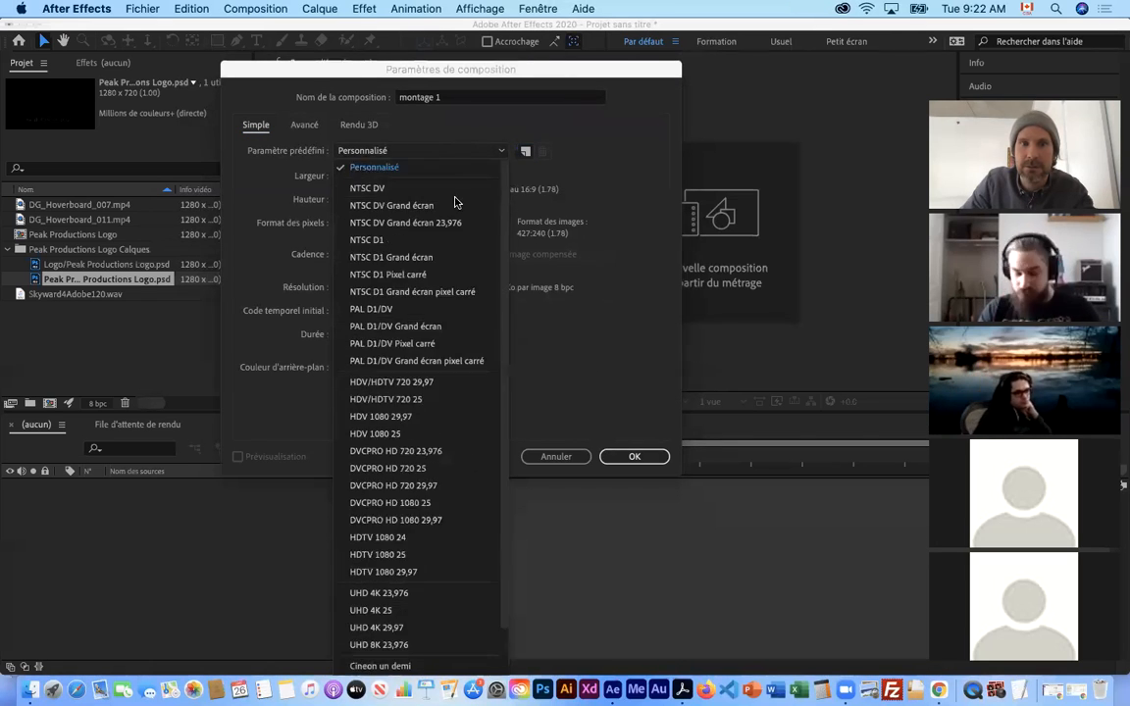
pyautogui.click(500, 151)
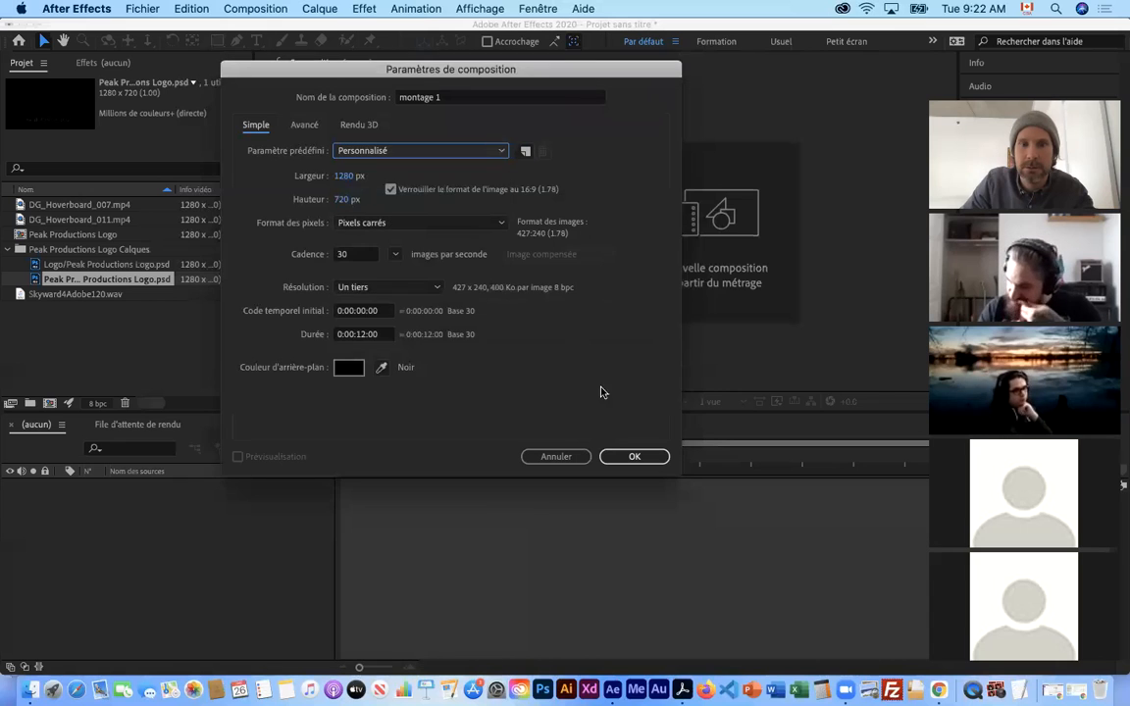
# Create the montage 1 composition and move it out of the Peak Productions Logo Calques folder to the project's root level
pyautogui.click(650, 458)
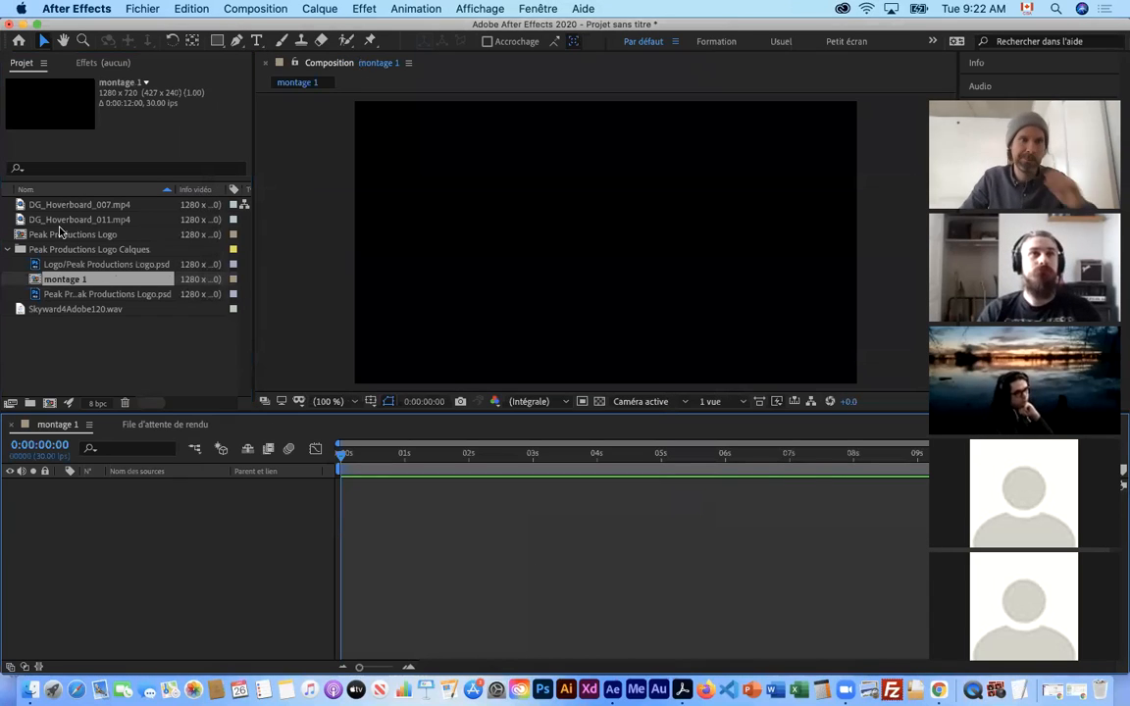
pyautogui.moveTo(34, 277); pyautogui.dragTo(27, 329)
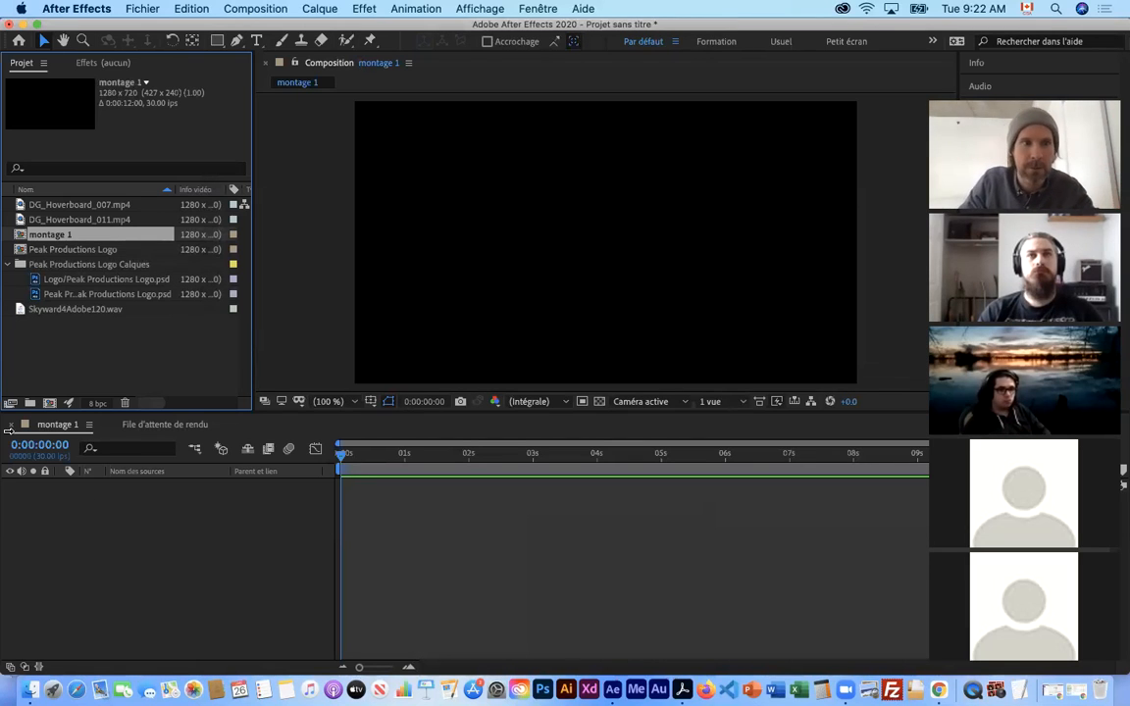
# Compare the two hoverboard clips, add DG_Hoverboard_011.mp4 to the montage 1 timeline, and scrub through it to 0:00:03:11
pyautogui.click(55, 220)
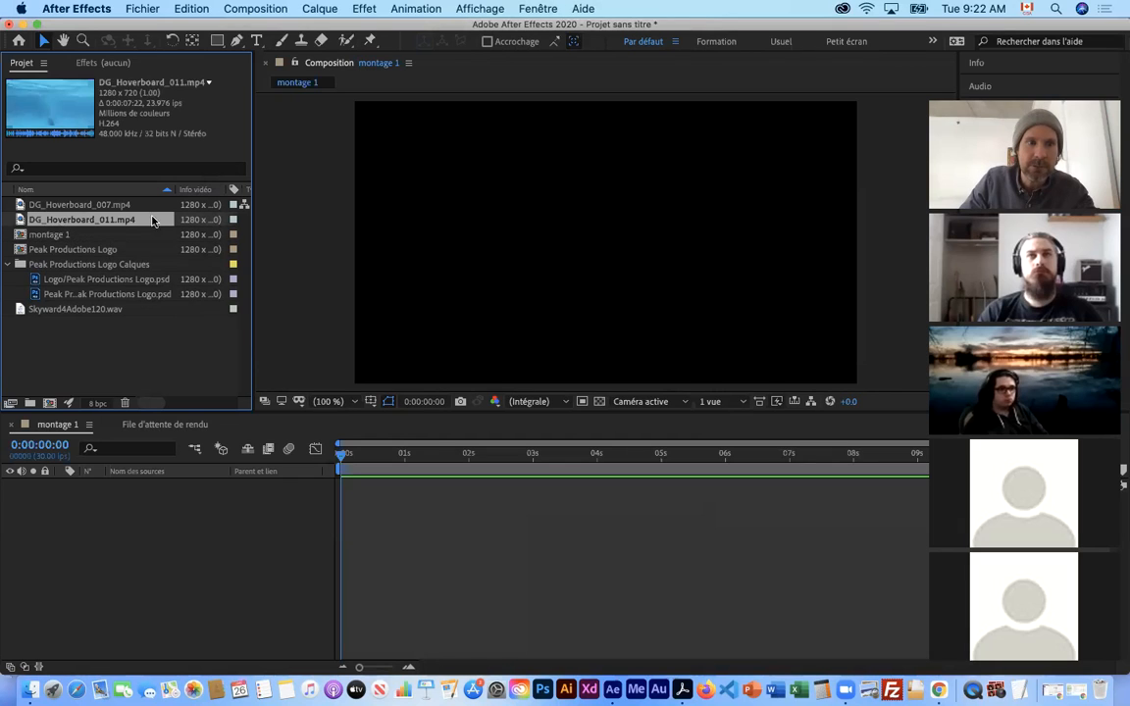
pyautogui.click(86, 205)
pyautogui.click(78, 220)
pyautogui.click(81, 208)
pyautogui.click(83, 222)
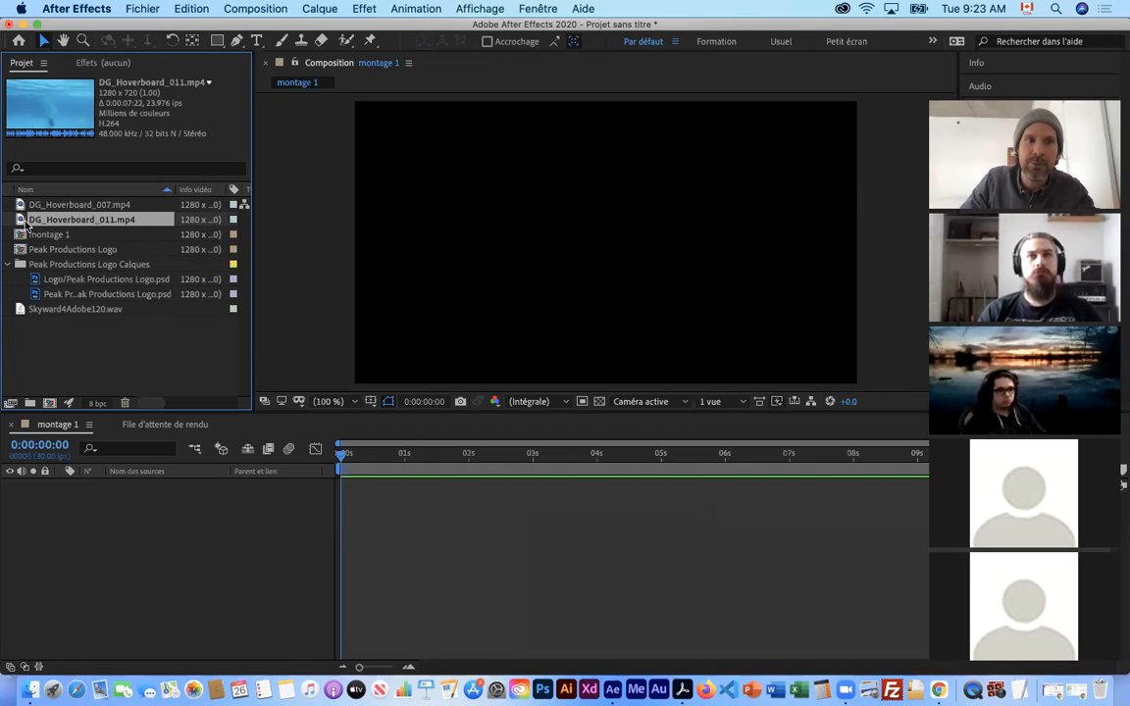
pyautogui.moveTo(22, 223); pyautogui.dragTo(78, 518)
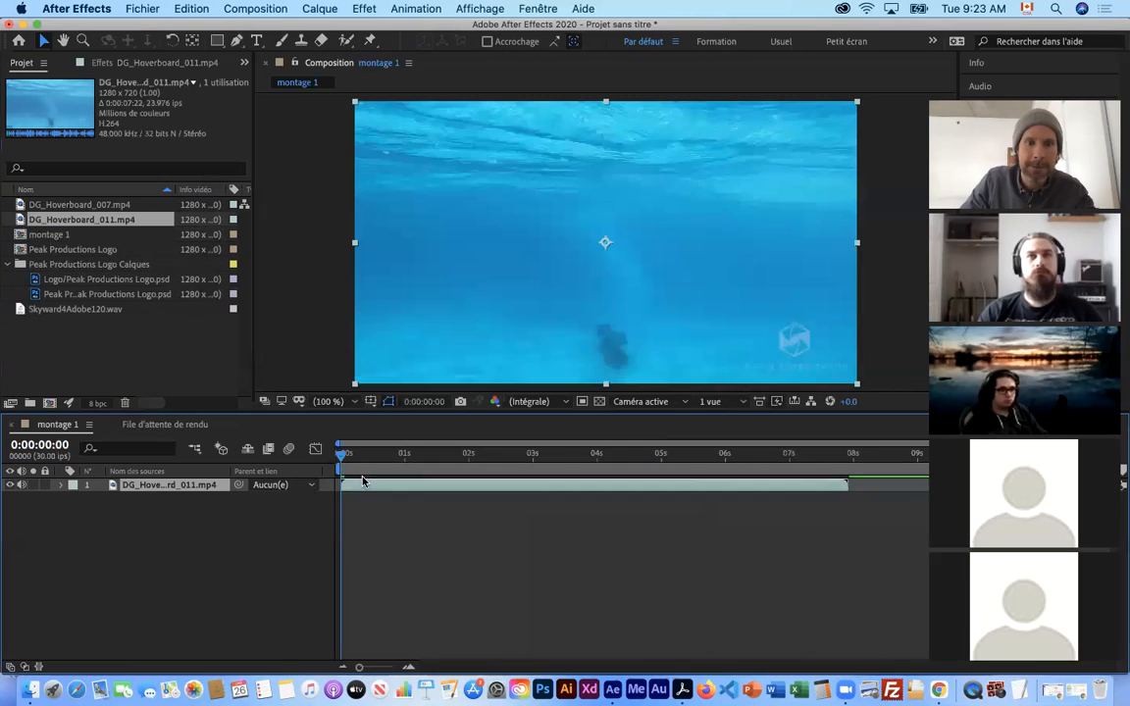
pyautogui.moveTo(342, 458); pyautogui.dragTo(462, 474)
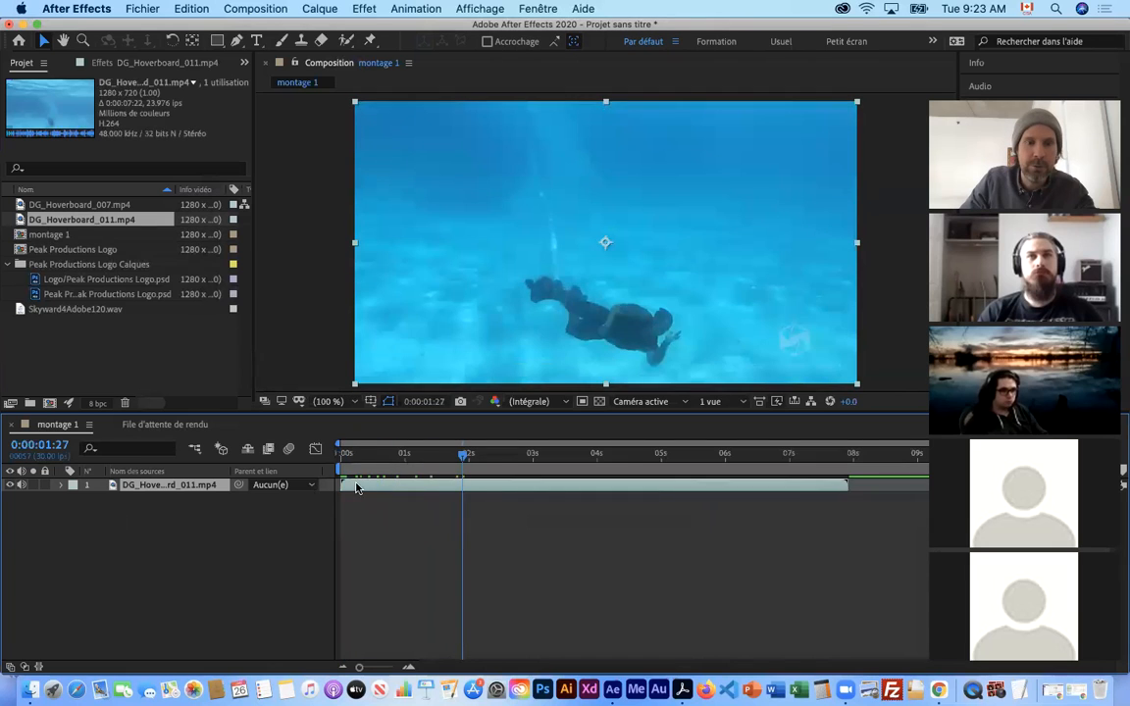
pyautogui.moveTo(509, 456); pyautogui.dragTo(555, 482)
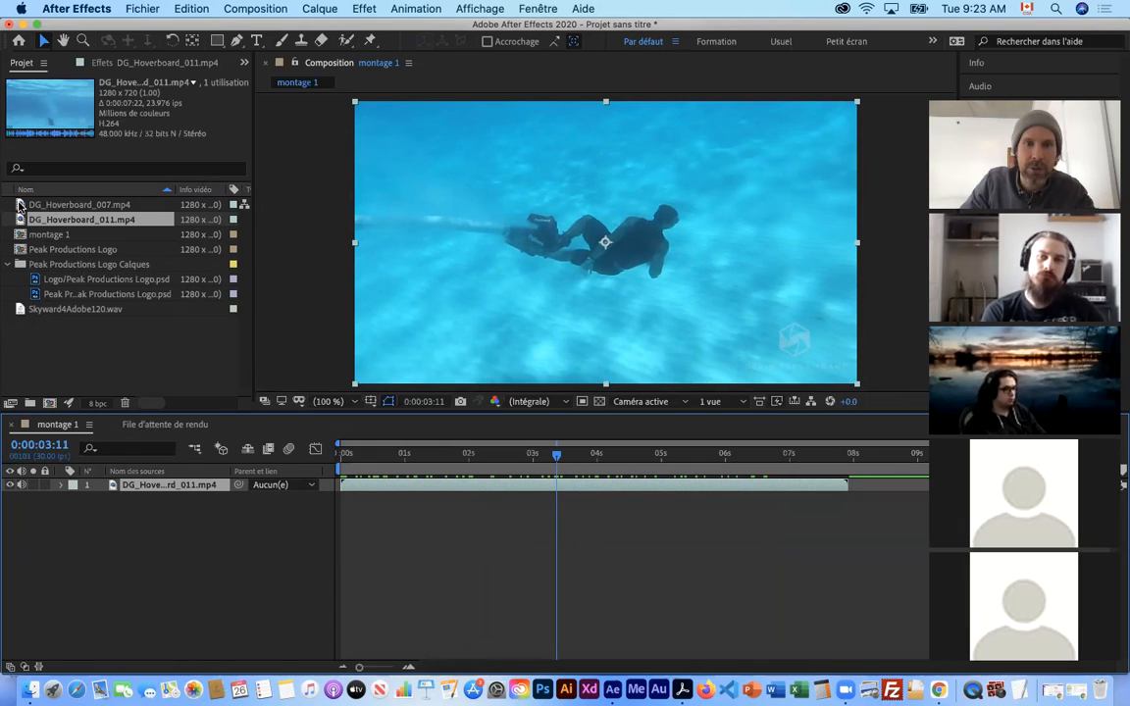
# Add DG_Hoverboard_007.mp4 beneath the DG_Hoverboard_011.mp4 layer, and slide both clips along the timeline to about 0.5 s and 1.2 s respectively
pyautogui.moveTo(19, 206); pyautogui.dragTo(48, 498)
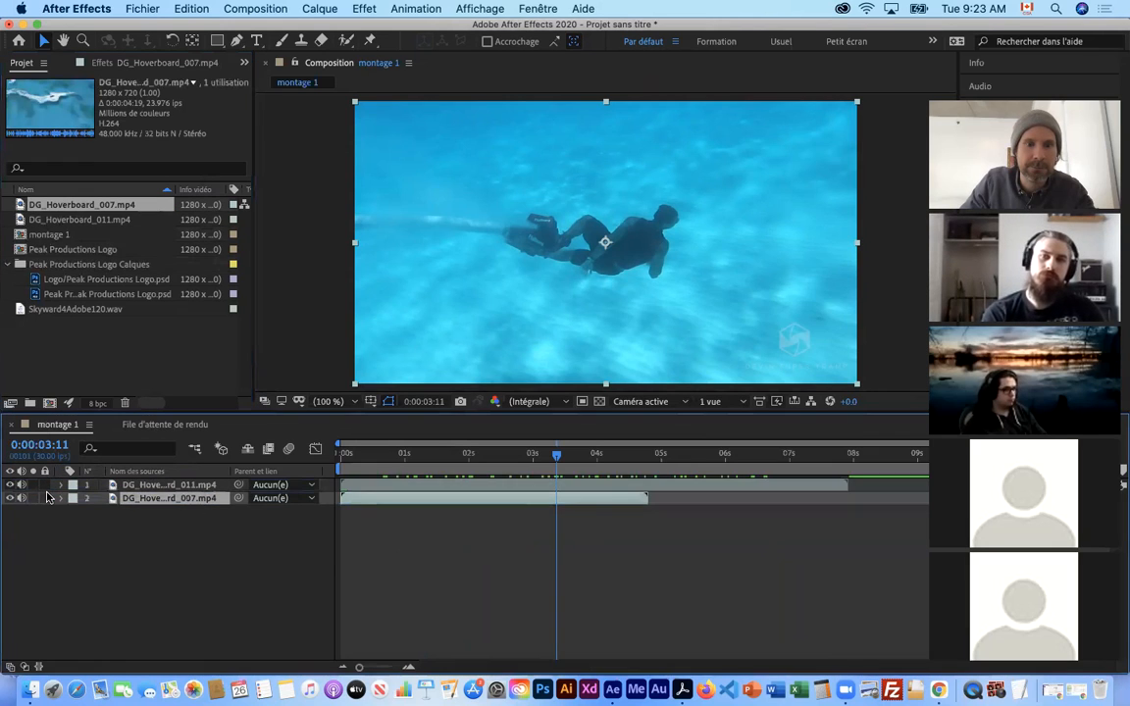
pyautogui.moveTo(409, 485); pyautogui.dragTo(567, 488)
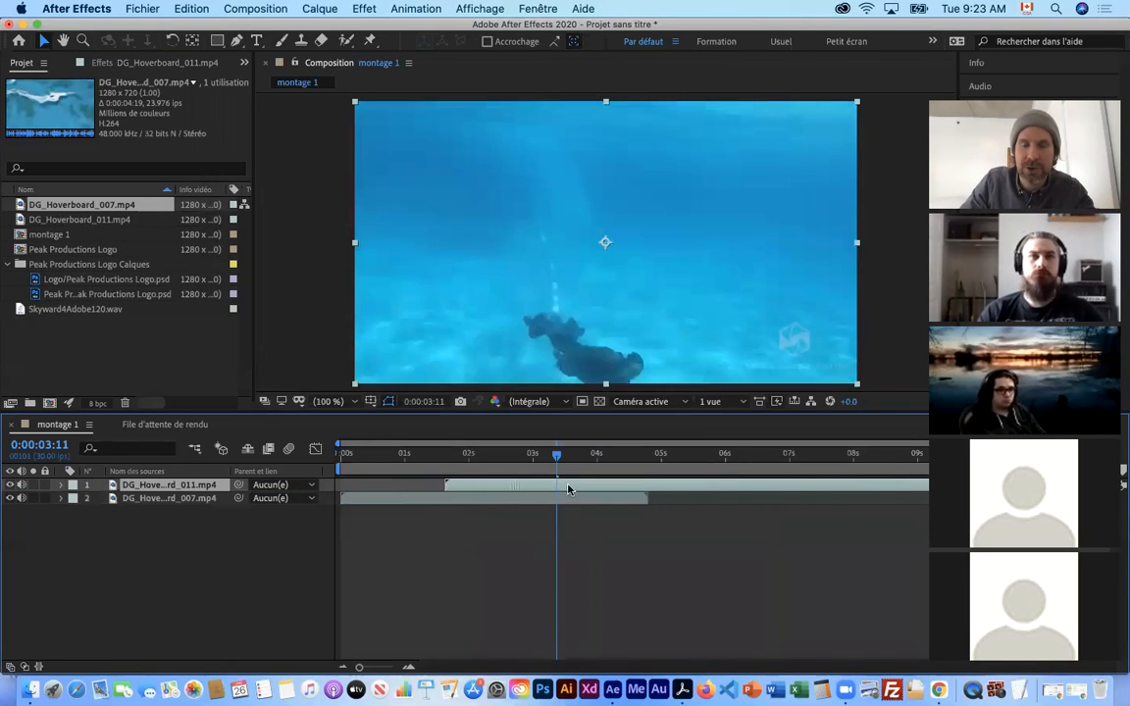
pyautogui.moveTo(665, 490); pyautogui.dragTo(639, 490)
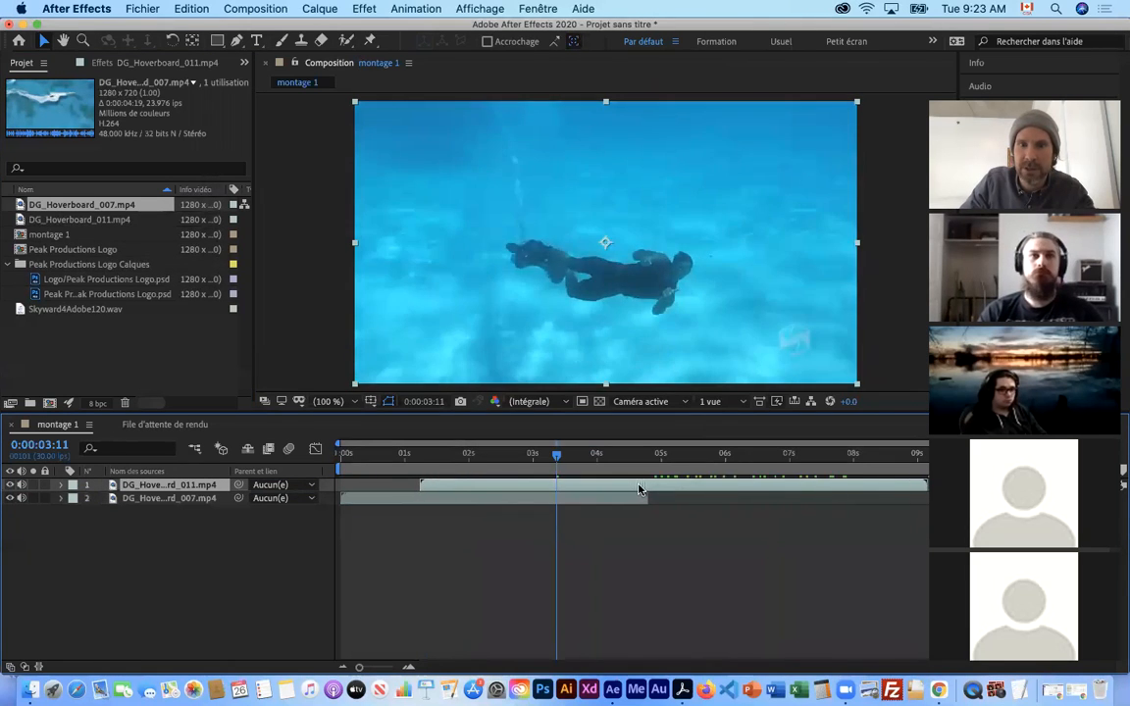
pyautogui.moveTo(440, 506); pyautogui.dragTo(458, 504)
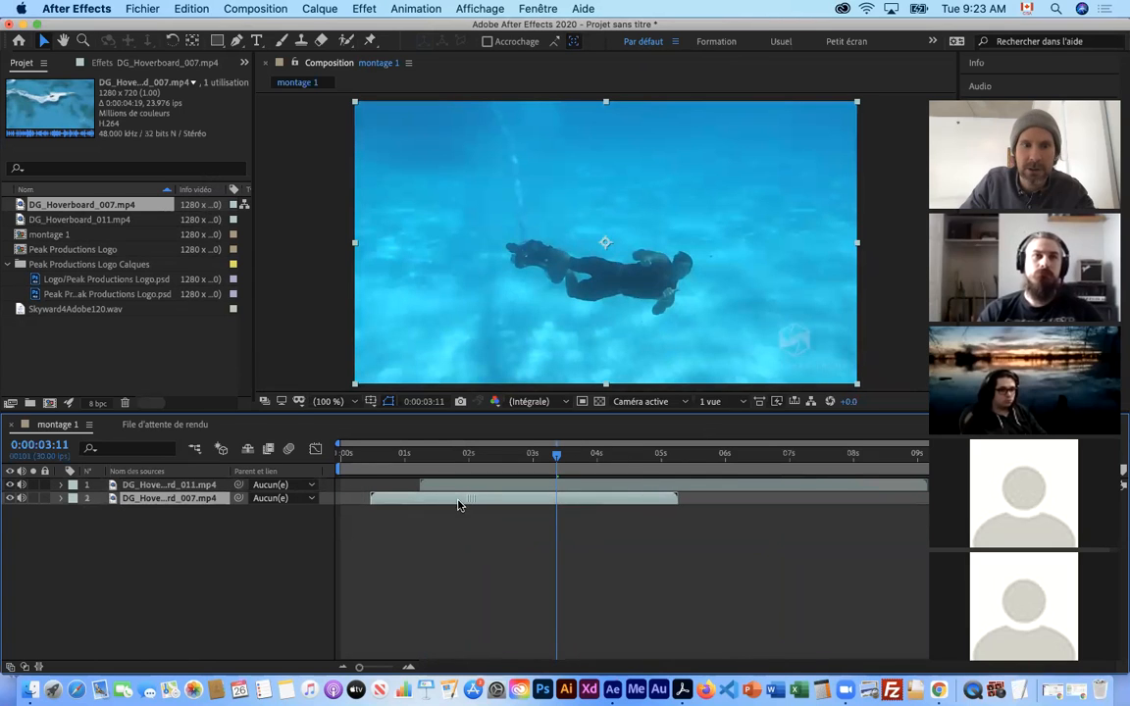
# Slide DG_Hoverboard_011.mp4 along the timeline to start at about 2 s, and scrub through the clips to 0:00:06:25
pyautogui.click(142, 485)
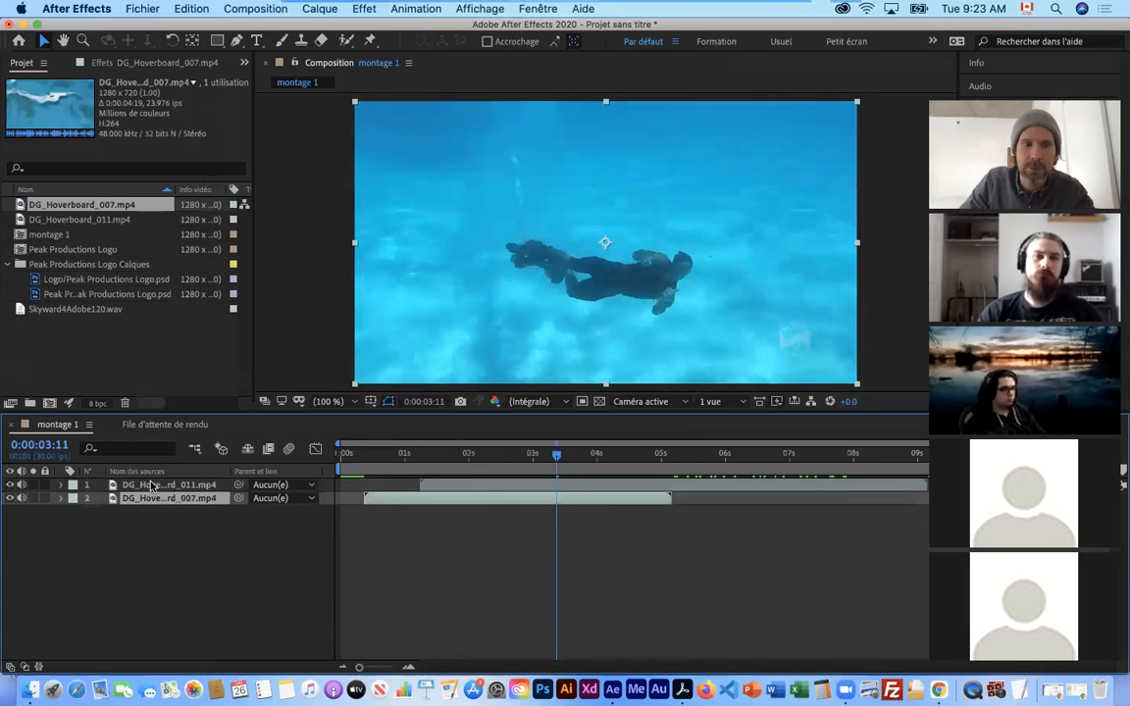
pyautogui.click(152, 499)
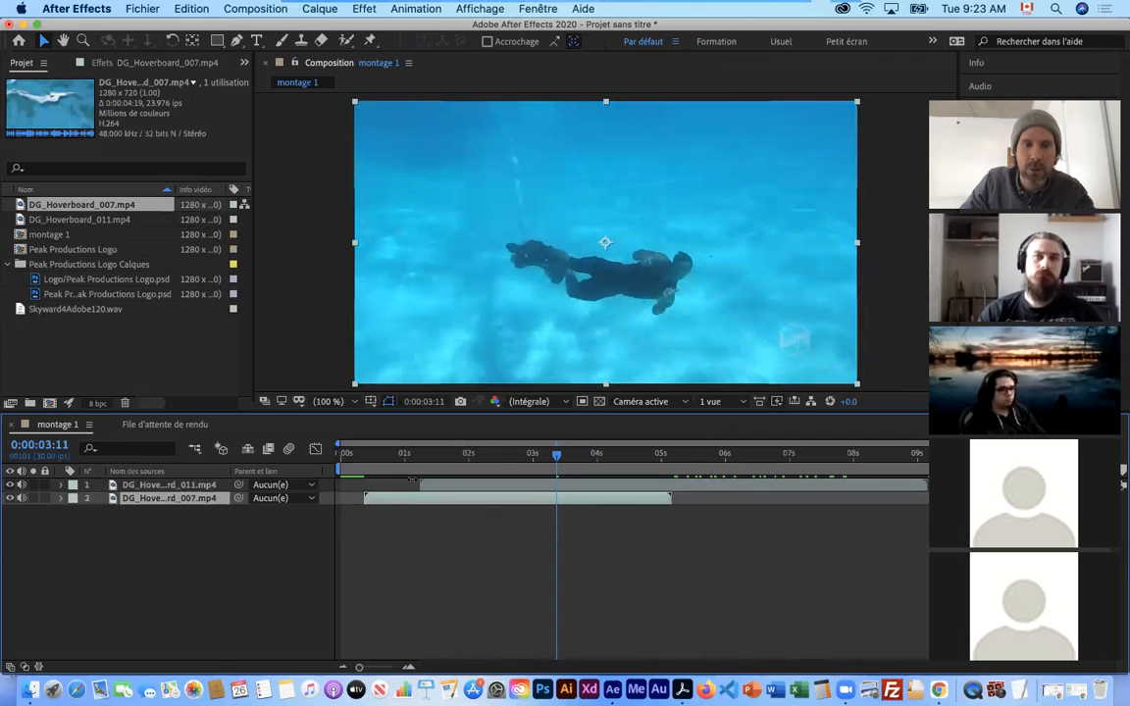
pyautogui.click(182, 487)
pyautogui.moveTo(643, 488); pyautogui.dragTo(690, 485)
pyautogui.moveTo(557, 453); pyautogui.dragTo(780, 483)
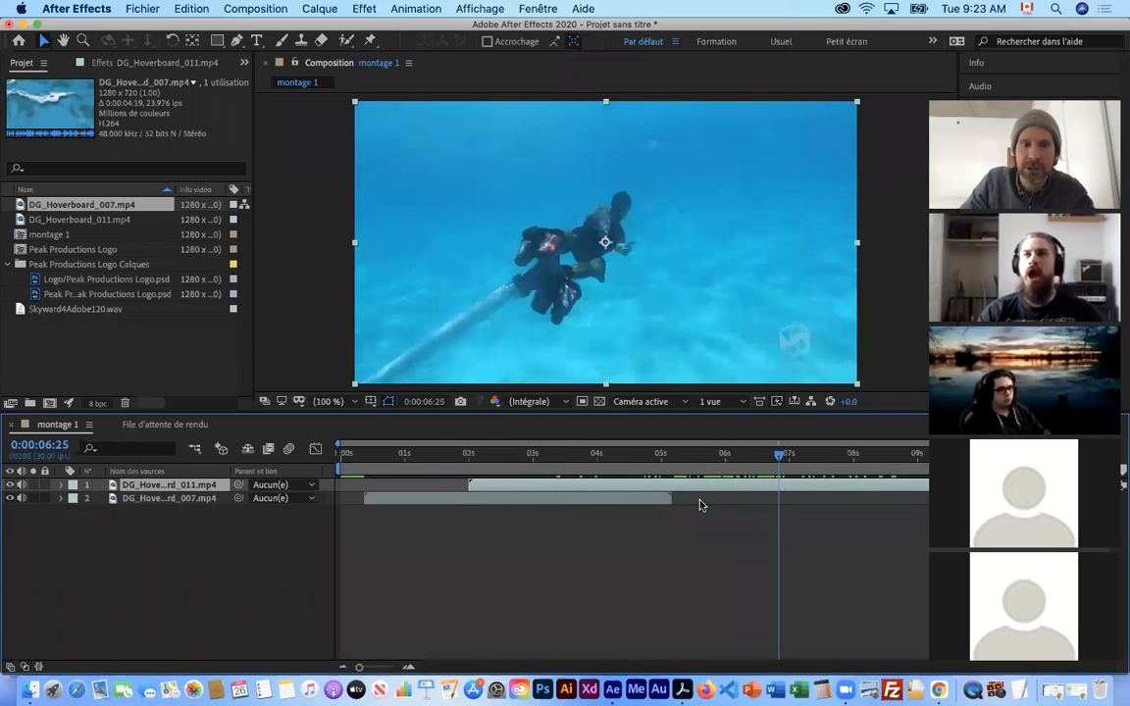
# Scrub back to 0:00:01:08, and slide DG_Hoverboard_011.mp4 and DG_Hoverboard_007.mp4 to start at about 2.2 s and 0.8 s respectively
pyautogui.click(209, 500)
pyautogui.moveTo(435, 456)
pyautogui.mouseDown()
pyautogui.moveTo(416, 464)
pyautogui.moveTo(421, 494)
pyautogui.moveTo(410, 458)
pyautogui.moveTo(394, 458)
pyautogui.moveTo(436, 460)
pyautogui.moveTo(422, 461)
pyautogui.mouseUp()
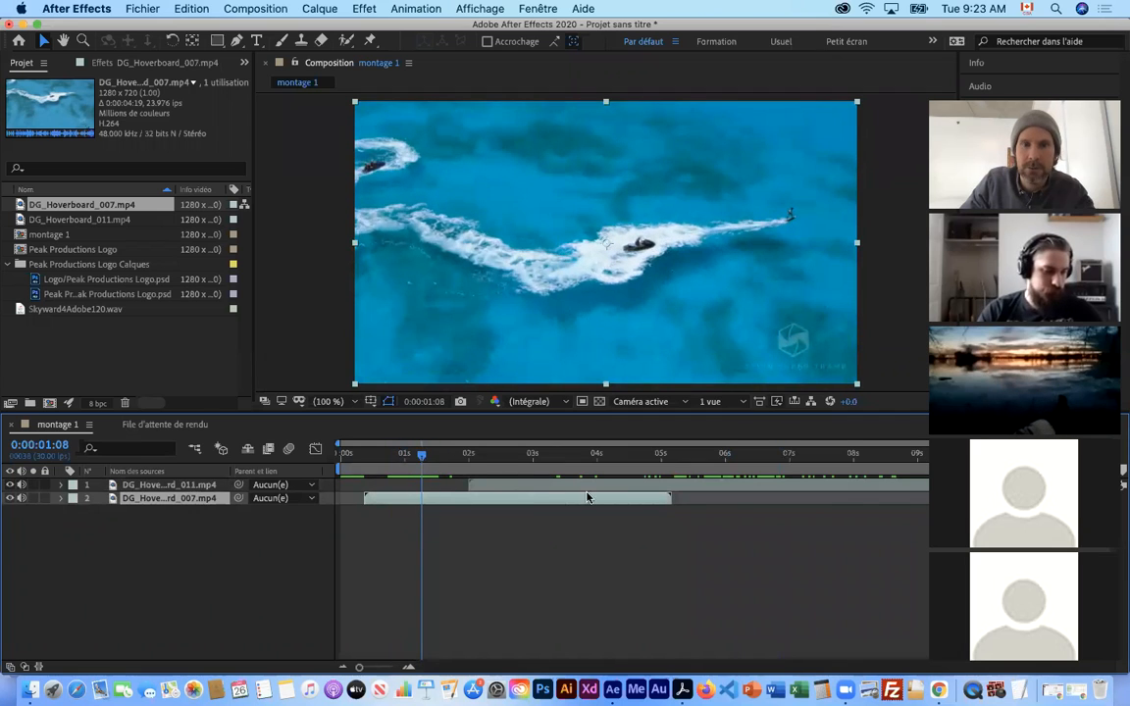
pyautogui.moveTo(615, 491)
pyautogui.mouseDown()
pyautogui.moveTo(651, 491)
pyautogui.moveTo(565, 474)
pyautogui.moveTo(646, 482)
pyautogui.moveTo(626, 483)
pyautogui.mouseUp()
pyautogui.moveTo(491, 499); pyautogui.dragTo(516, 506)
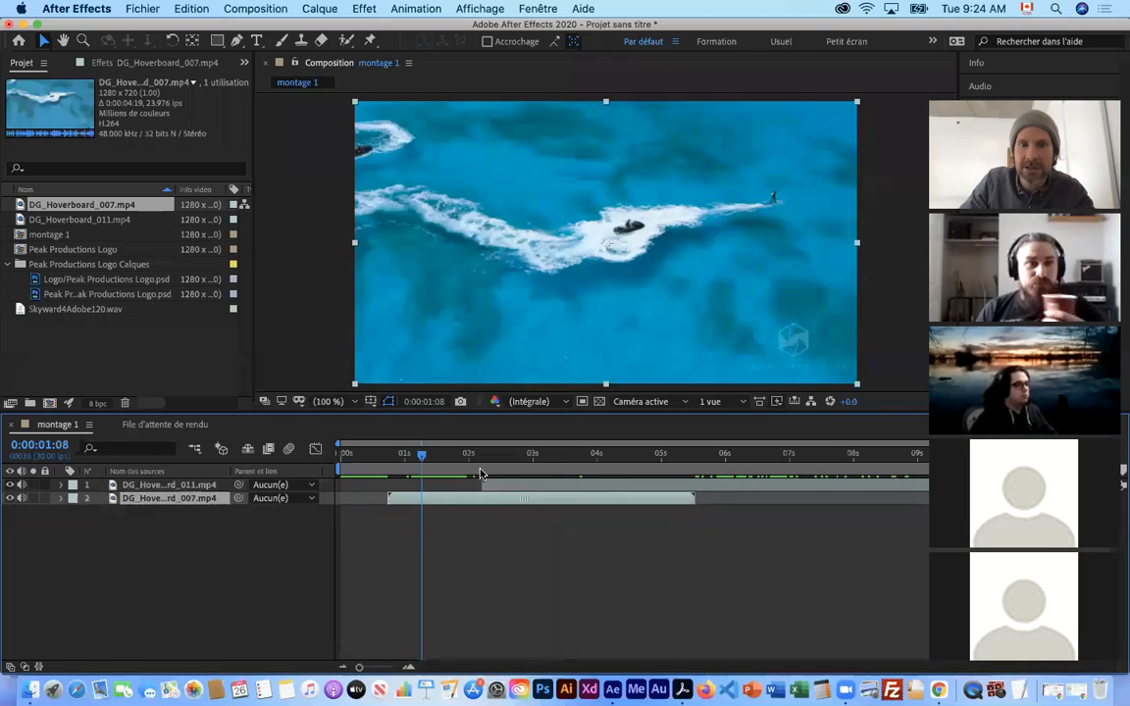
# Scrub back and forth across the start of DG_Hoverboard_011.mp4 to examine the cut between the clips, ending at 0:00:03:03
pyautogui.click(425, 457)
pyautogui.moveTo(425, 458); pyautogui.dragTo(483, 475)
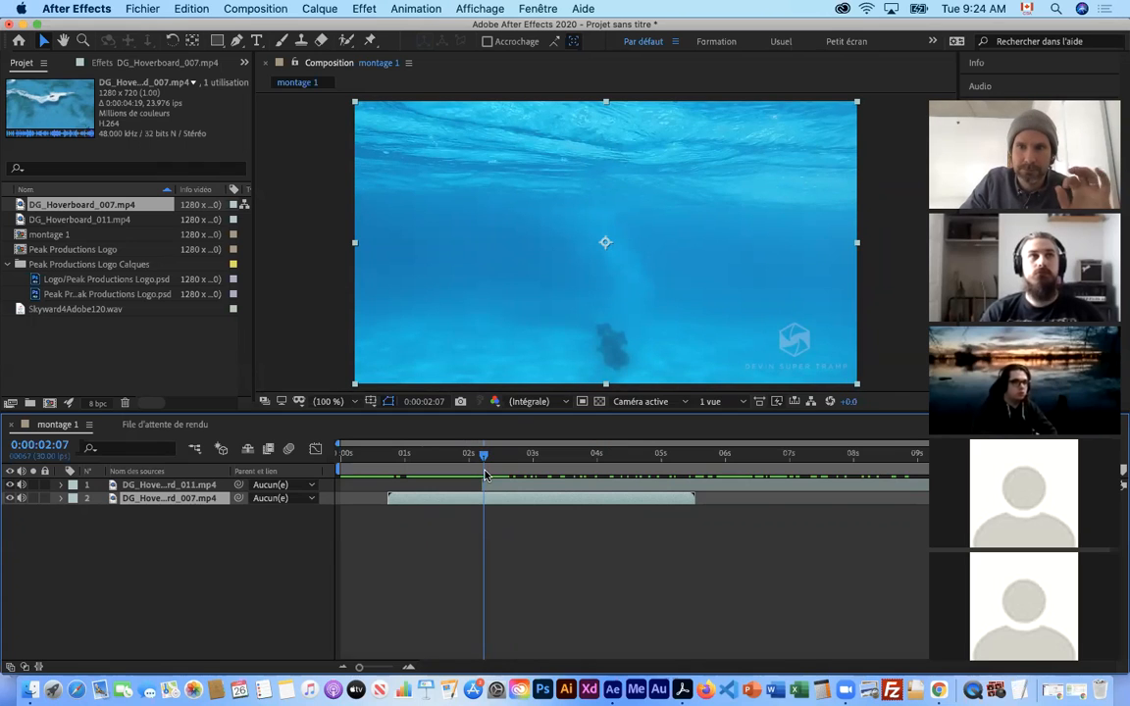
pyautogui.moveTo(484, 475); pyautogui.dragTo(476, 461)
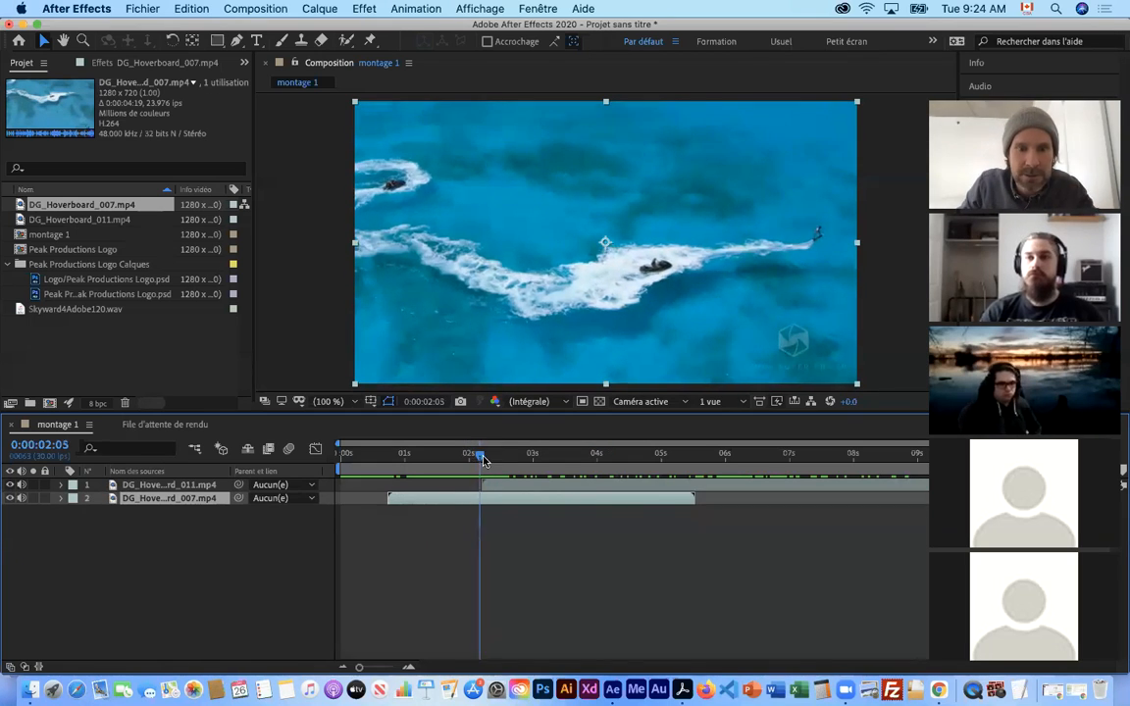
pyautogui.moveTo(474, 460); pyautogui.dragTo(481, 462)
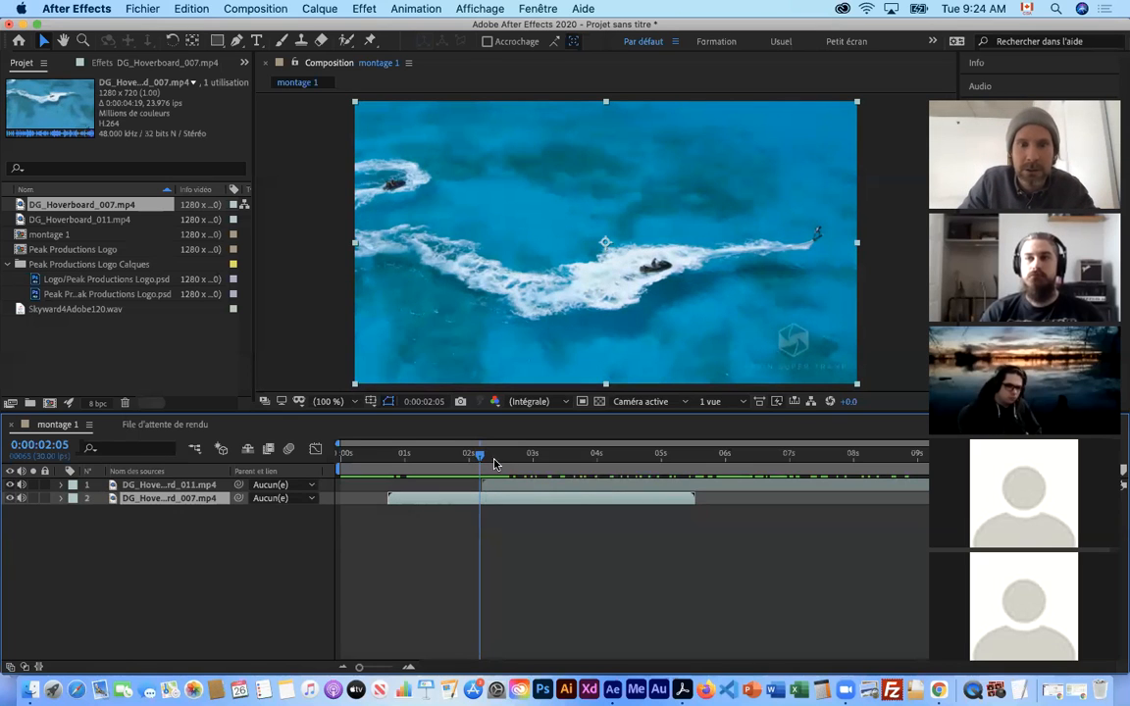
pyautogui.moveTo(480, 458); pyautogui.dragTo(539, 460)
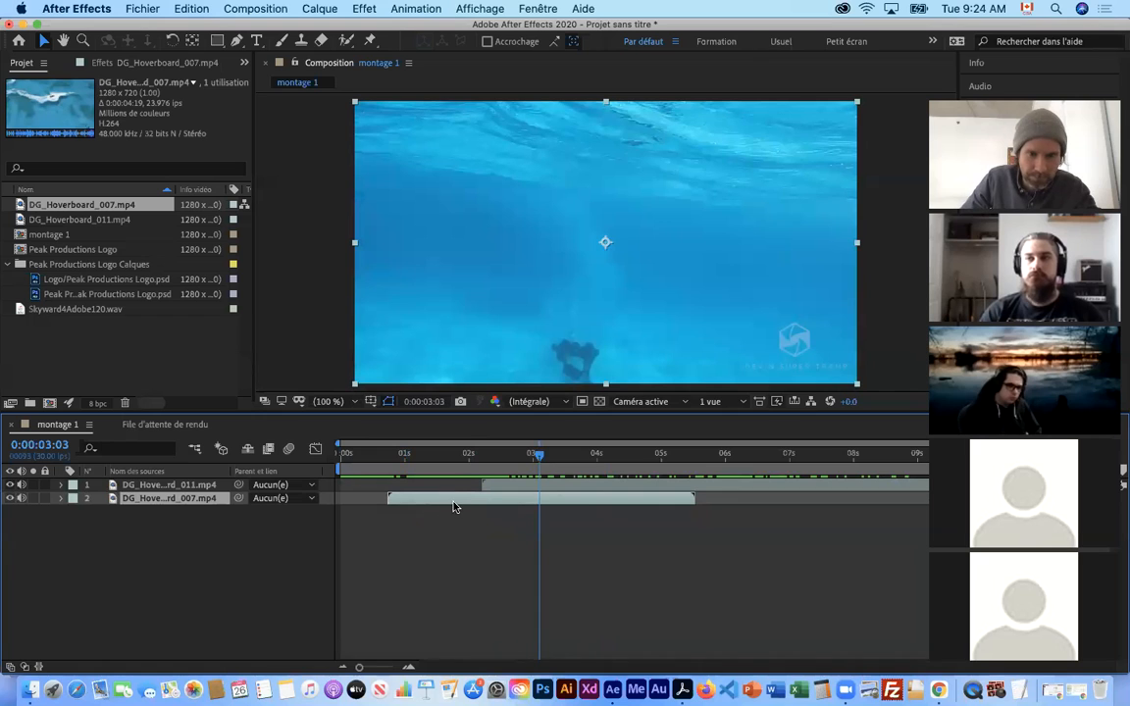
# Slide DG_Hoverboard_011.mp4 to start at about 2.7 s, and move DG_Hoverboard_007.mp4 to the very beginning of the timeline
pyautogui.moveTo(556, 488); pyautogui.dragTo(580, 484)
pyautogui.moveTo(462, 460)
pyautogui.mouseDown()
pyautogui.moveTo(623, 458)
pyautogui.moveTo(441, 457)
pyautogui.mouseUp()
pyautogui.moveTo(414, 507); pyautogui.dragTo(371, 501)
pyautogui.moveTo(441, 459)
pyautogui.mouseDown()
pyautogui.moveTo(355, 460)
pyautogui.moveTo(424, 459)
pyautogui.mouseUp()
pyautogui.moveTo(556, 488); pyautogui.dragTo(567, 490)
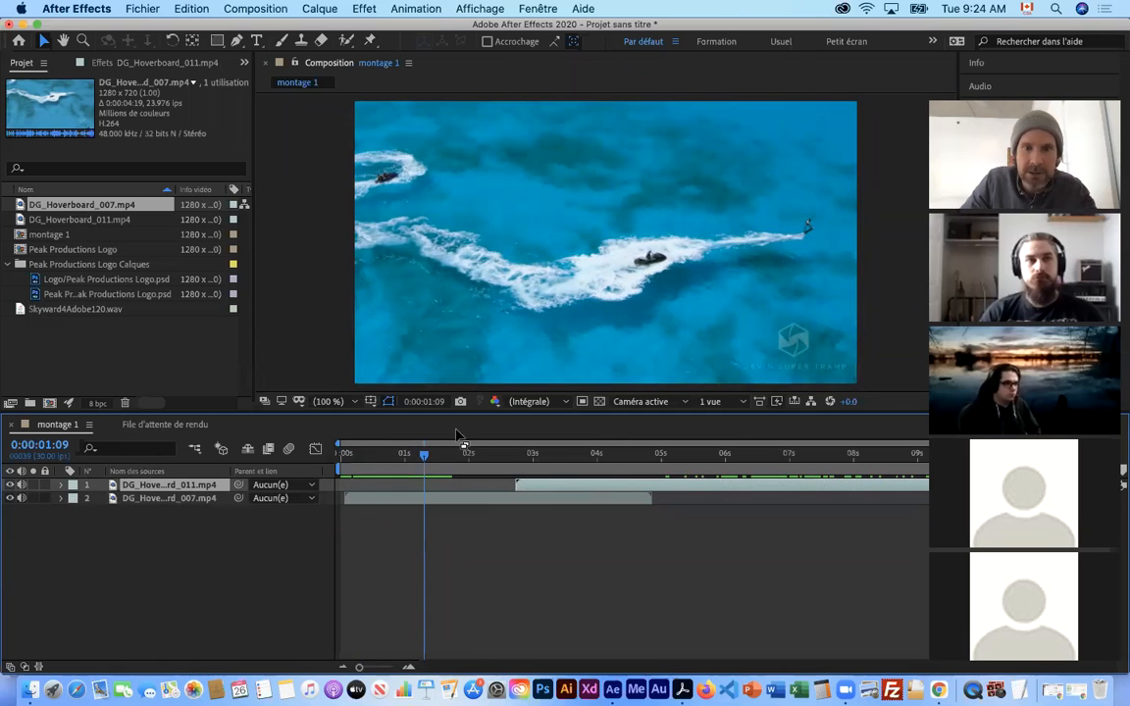
pyautogui.moveTo(425, 457)
pyautogui.mouseDown()
pyautogui.moveTo(378, 457)
pyautogui.moveTo(426, 463)
pyautogui.mouseUp()
pyautogui.click(454, 499)
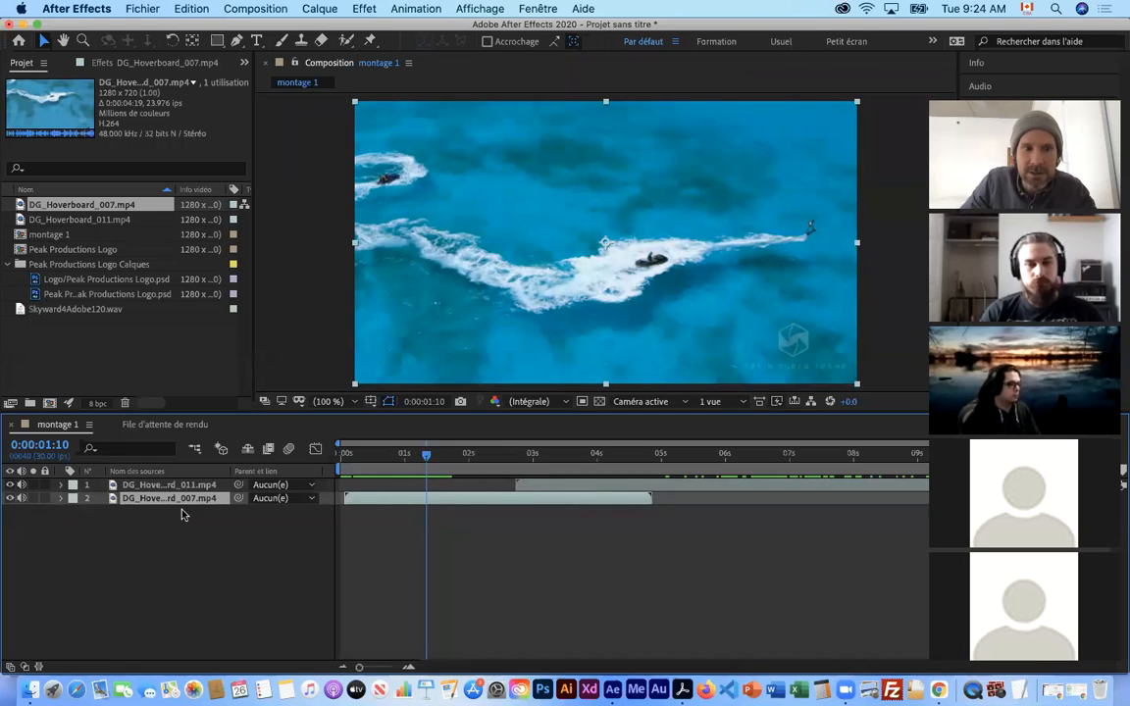
pyautogui.moveTo(424, 458); pyautogui.dragTo(324, 458)
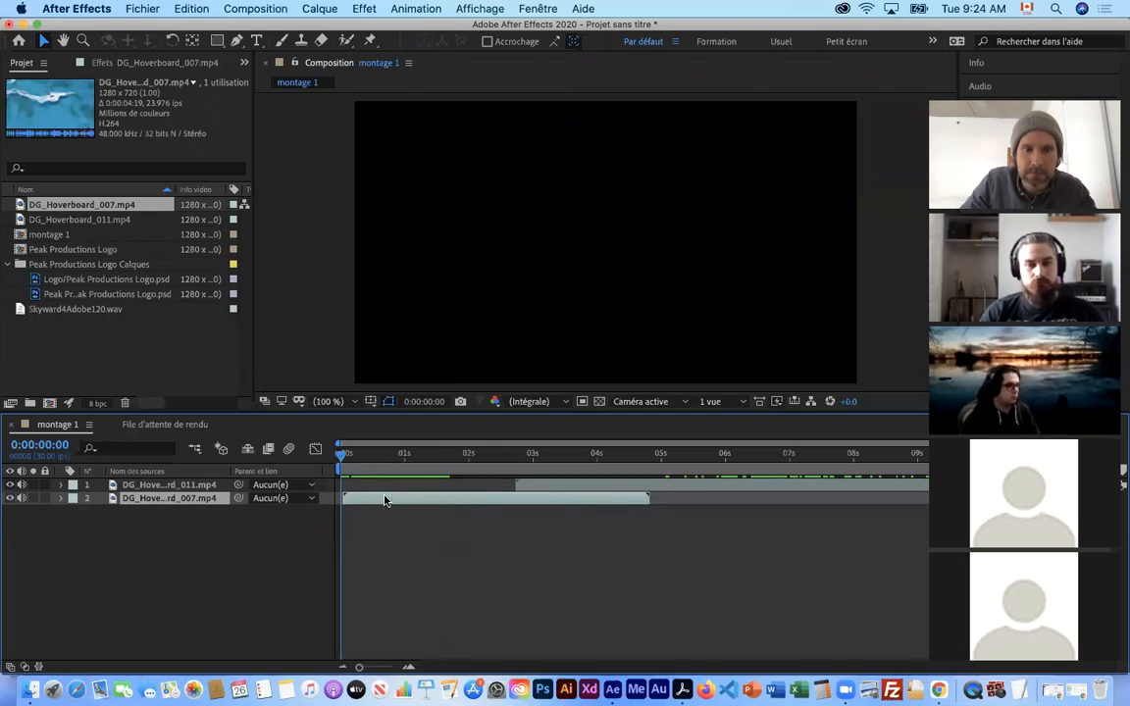
pyautogui.moveTo(388, 500); pyautogui.dragTo(384, 500)
# Hide the DG_Hoverboard_011.mp4 layer, and scrub through DG_Hoverboard_007.mp4 to the rider's position at 0:00:03:22
pyautogui.moveTo(349, 461); pyautogui.dragTo(497, 465)
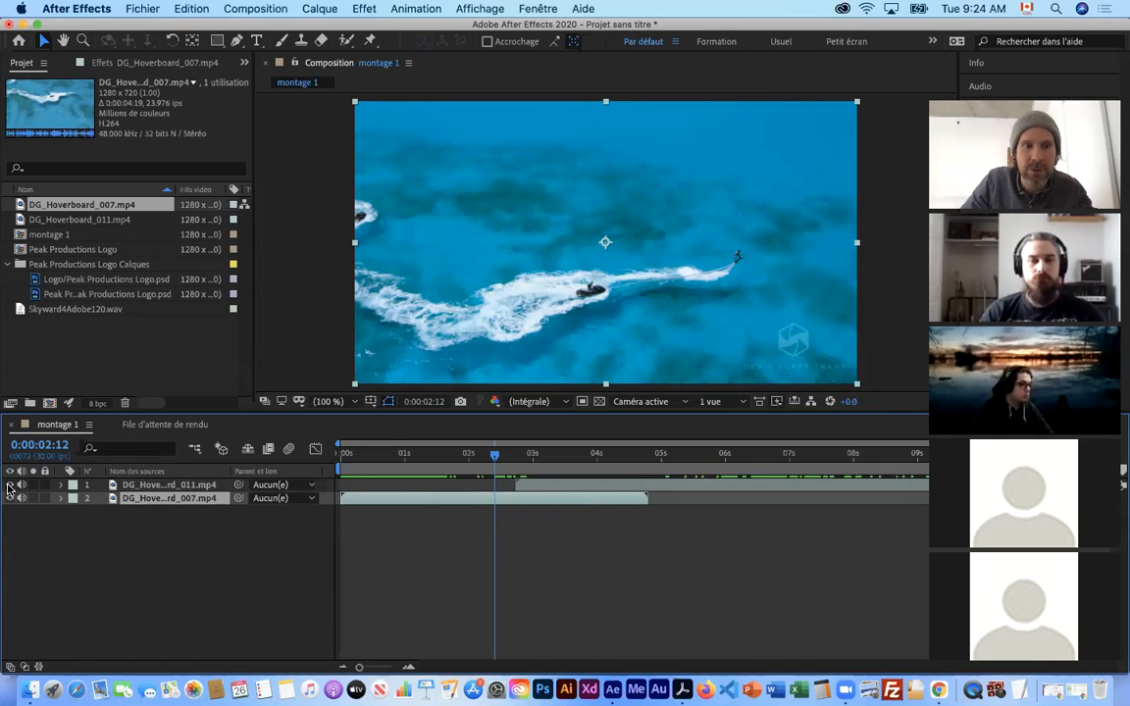
pyautogui.moveTo(495, 458); pyautogui.dragTo(578, 459)
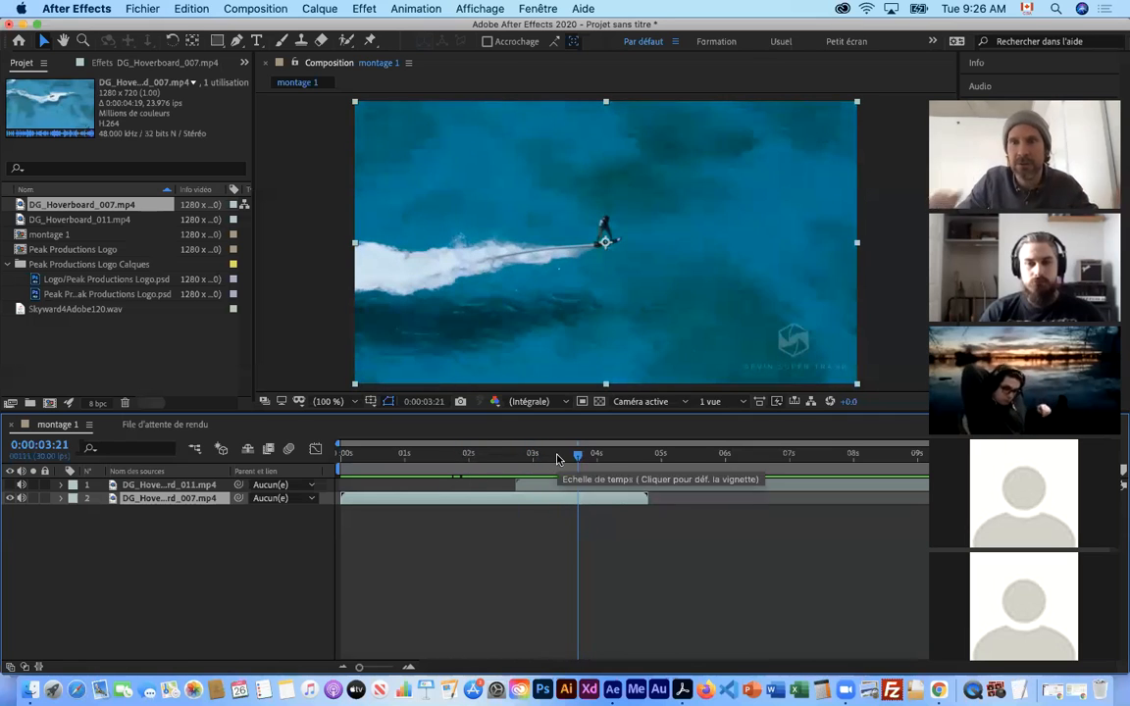
pyautogui.click(470, 457)
pyautogui.moveTo(527, 460); pyautogui.dragTo(581, 464)
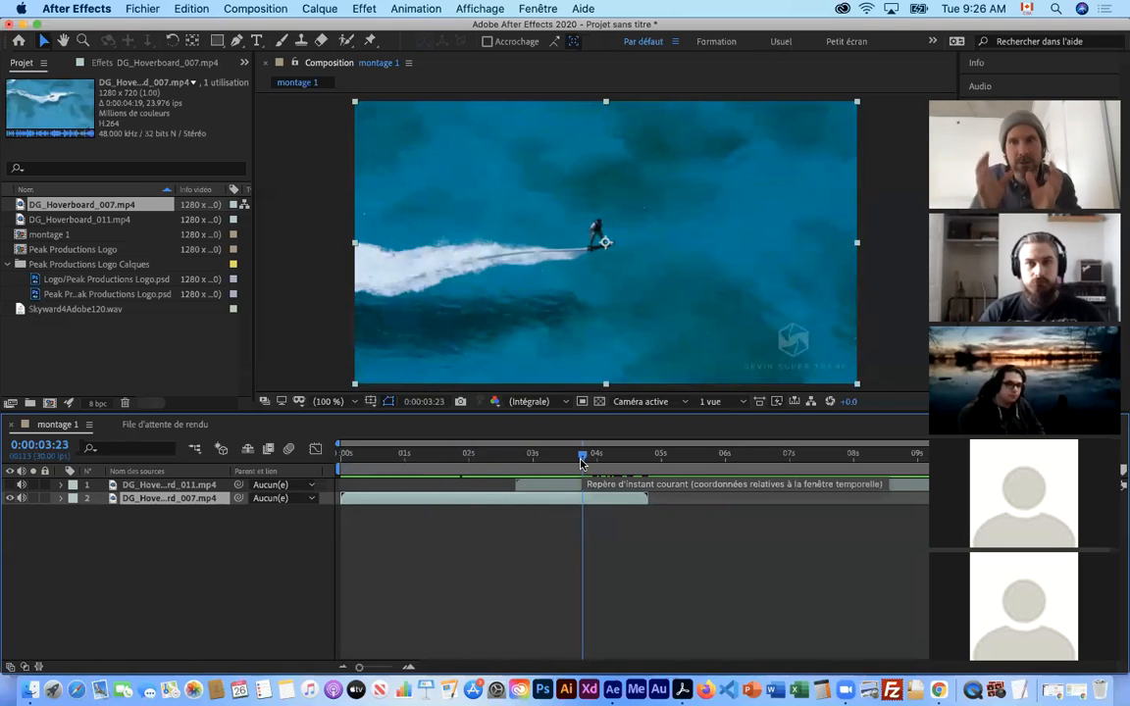
pyautogui.moveTo(580, 465); pyautogui.dragTo(582, 461)
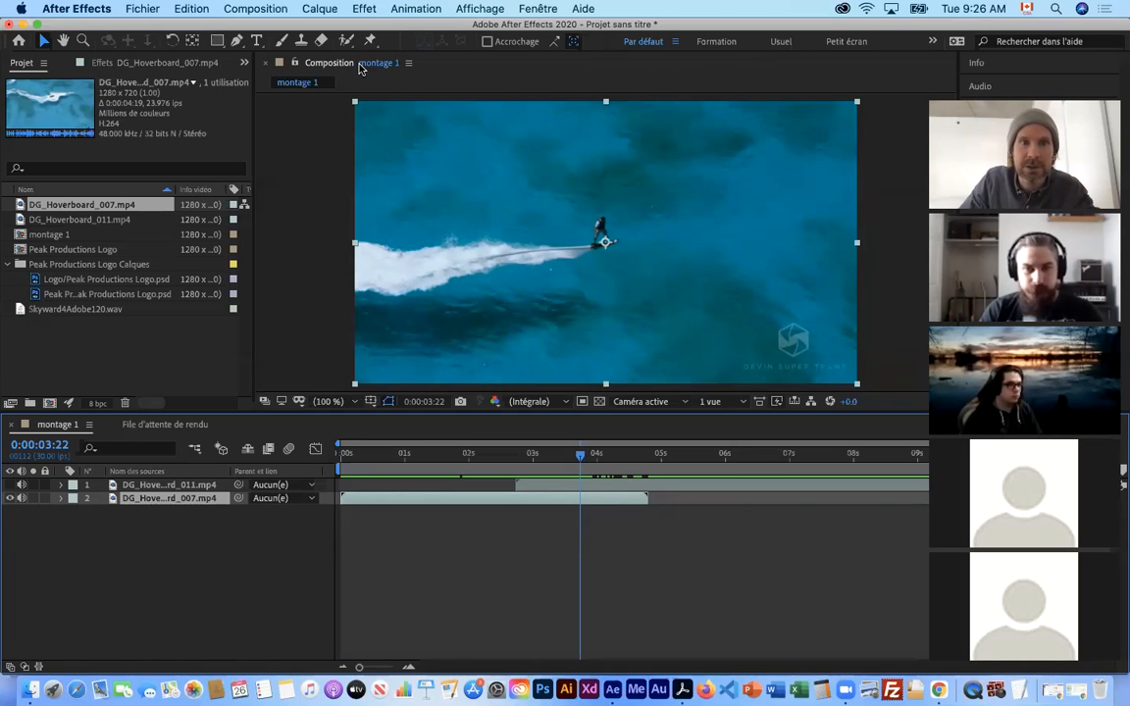
# Add a layer marker to DG_Hoverboard_007.mp4 at 0:00:03:22
pyautogui.click(321, 9)
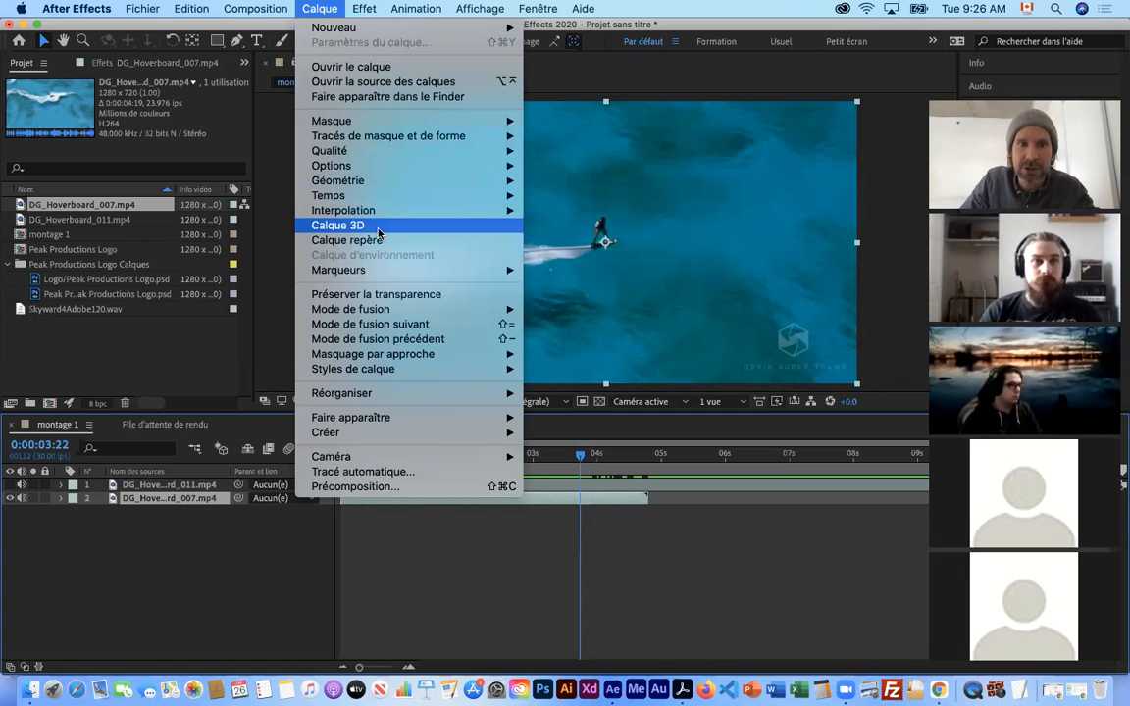
pyautogui.moveTo(394, 278)
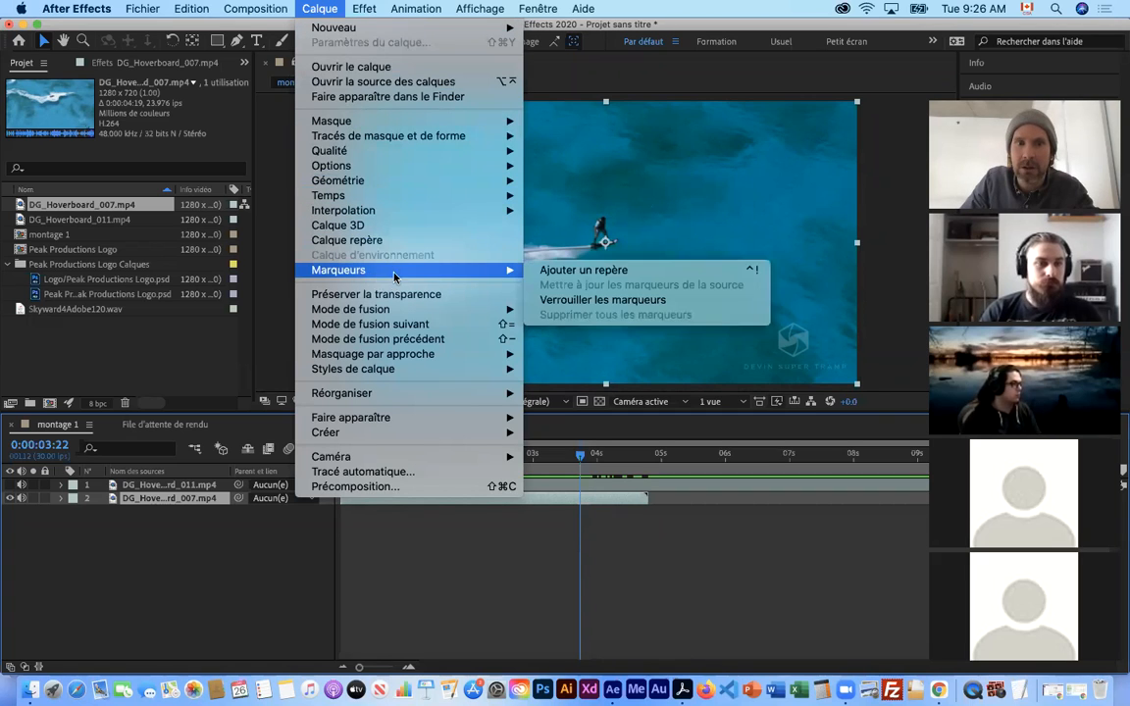
pyautogui.click(602, 271)
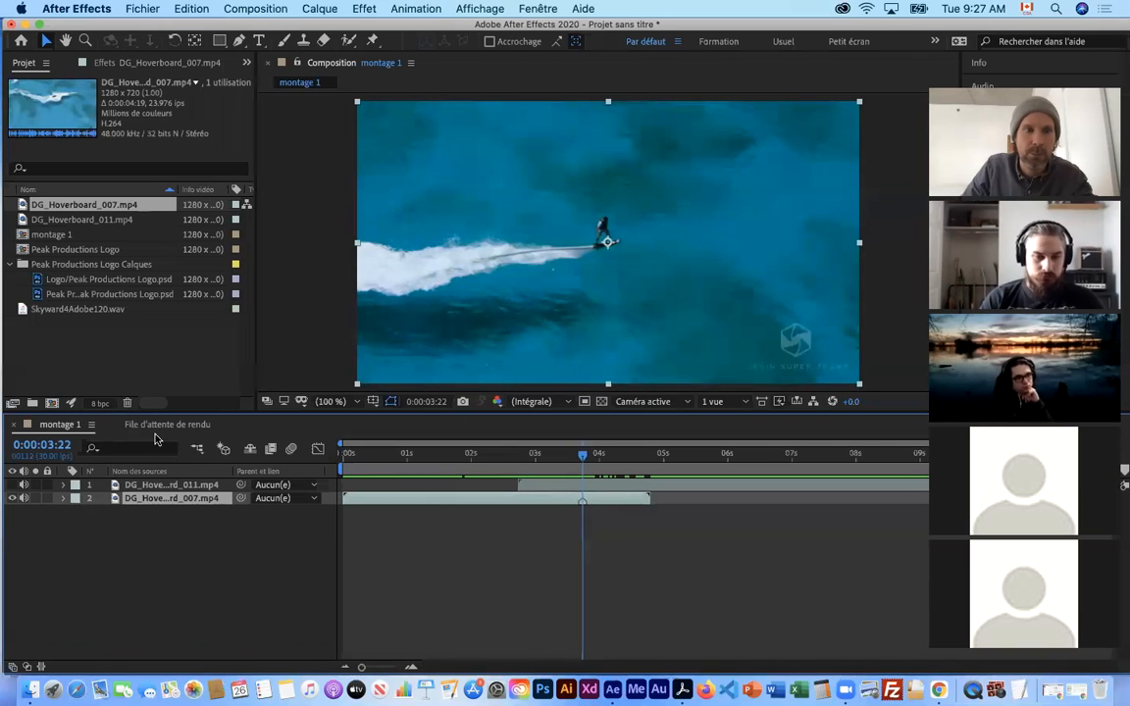
# Make the DG_Hoverboard_011.mp4 layer visible again, and scrub to its underwater swimming moment at 0:00:05:05
pyautogui.click(13, 486)
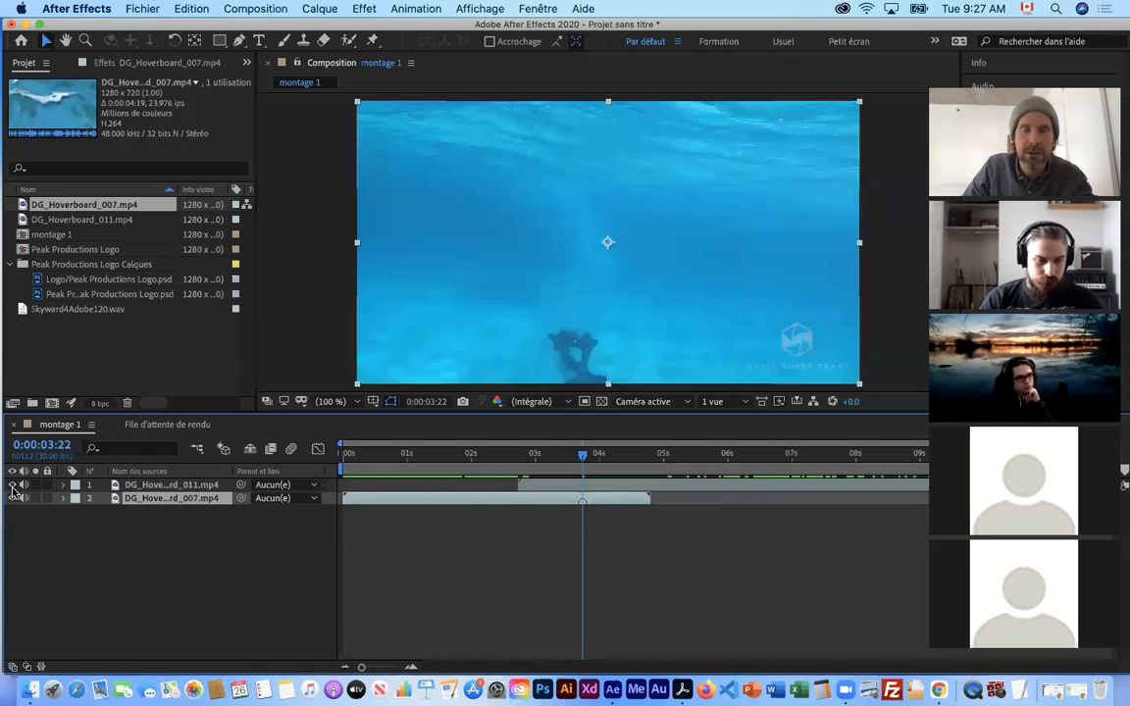
pyautogui.click(13, 485)
pyautogui.click(13, 486)
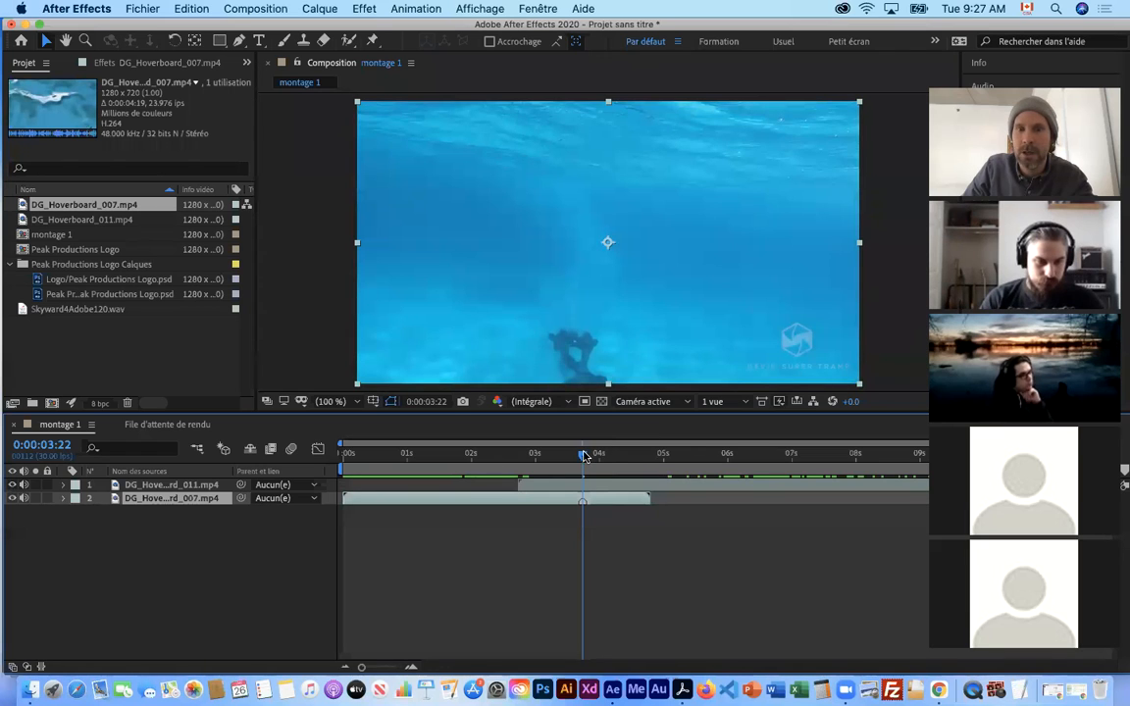
pyautogui.moveTo(584, 456); pyautogui.dragTo(679, 462)
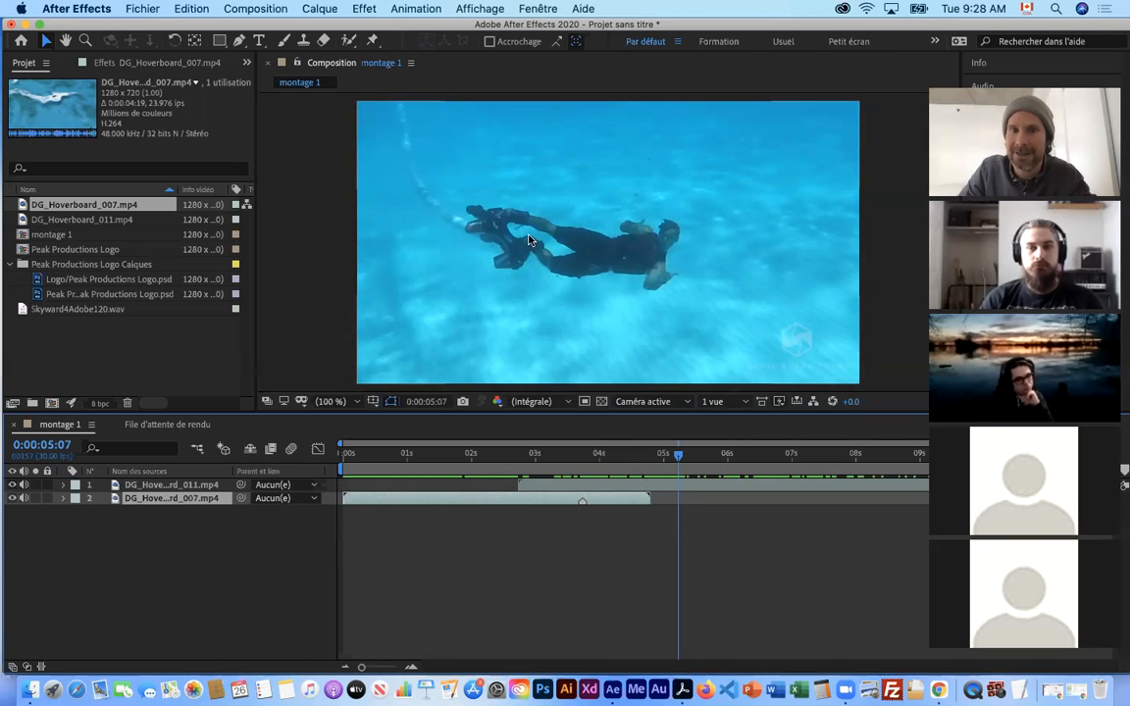
pyautogui.moveTo(678, 458)
pyautogui.mouseDown()
pyautogui.moveTo(668, 459)
pyautogui.moveTo(831, 471)
pyautogui.moveTo(673, 475)
pyautogui.mouseUp()
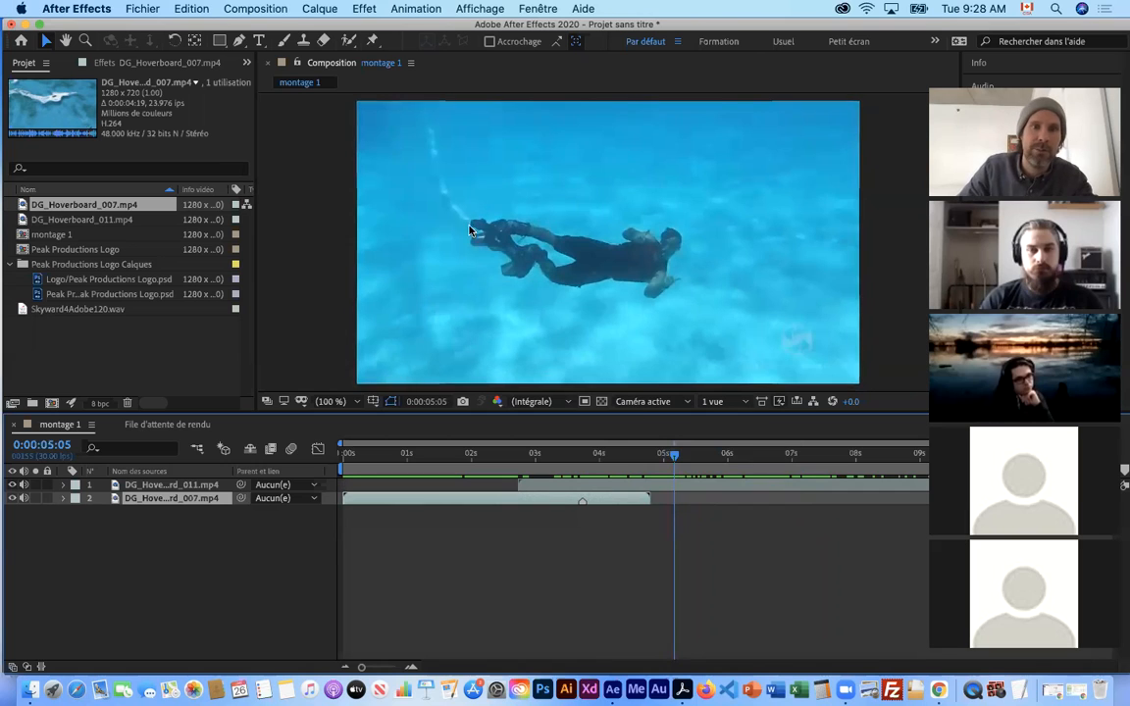
# Add a layer marker to DG_Hoverboard_011.mp4 at 0:00:05:05
pyautogui.click(170, 486)
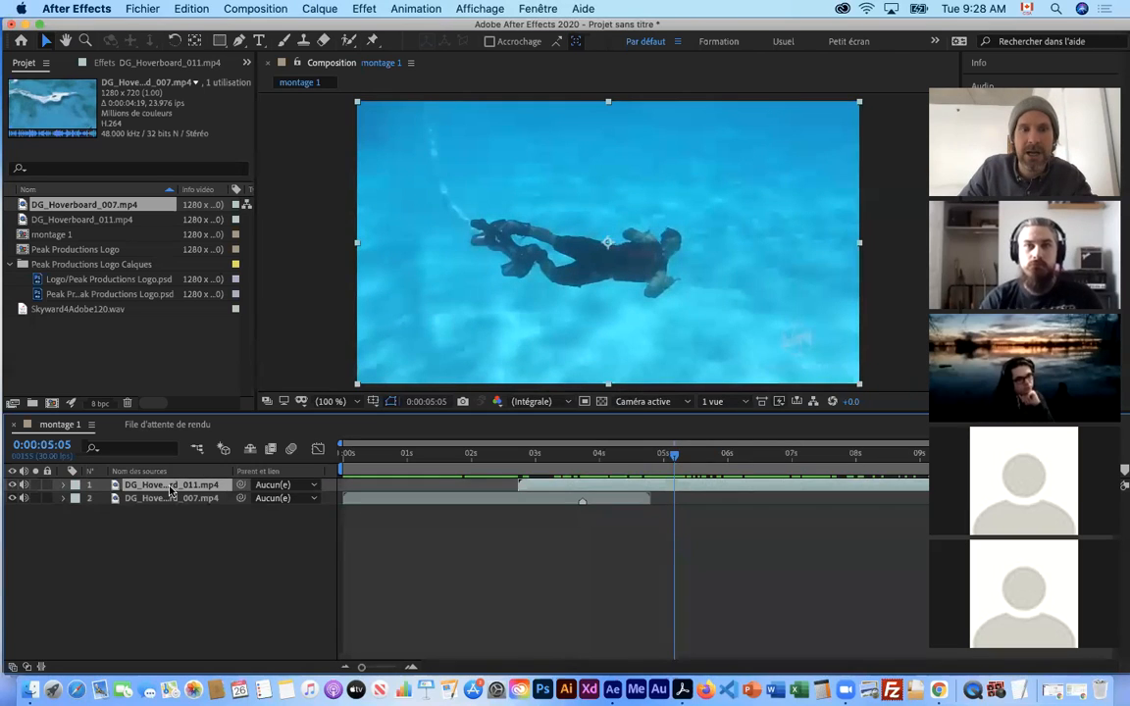
pyautogui.click(321, 10)
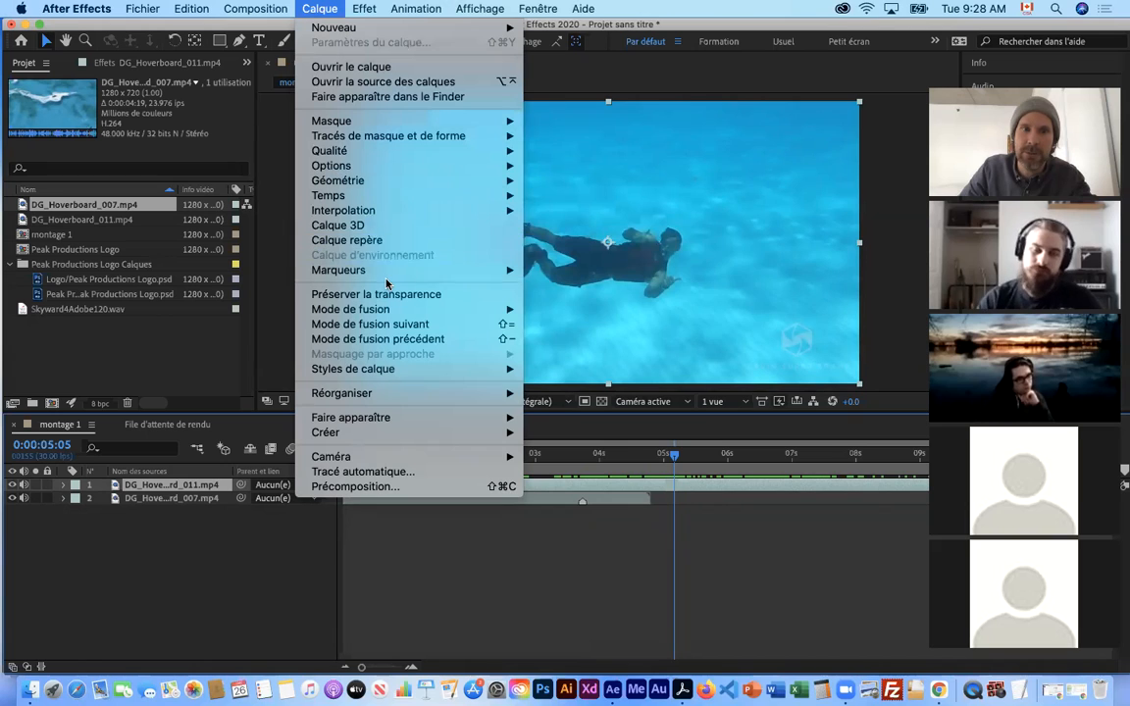
pyautogui.moveTo(386, 279)
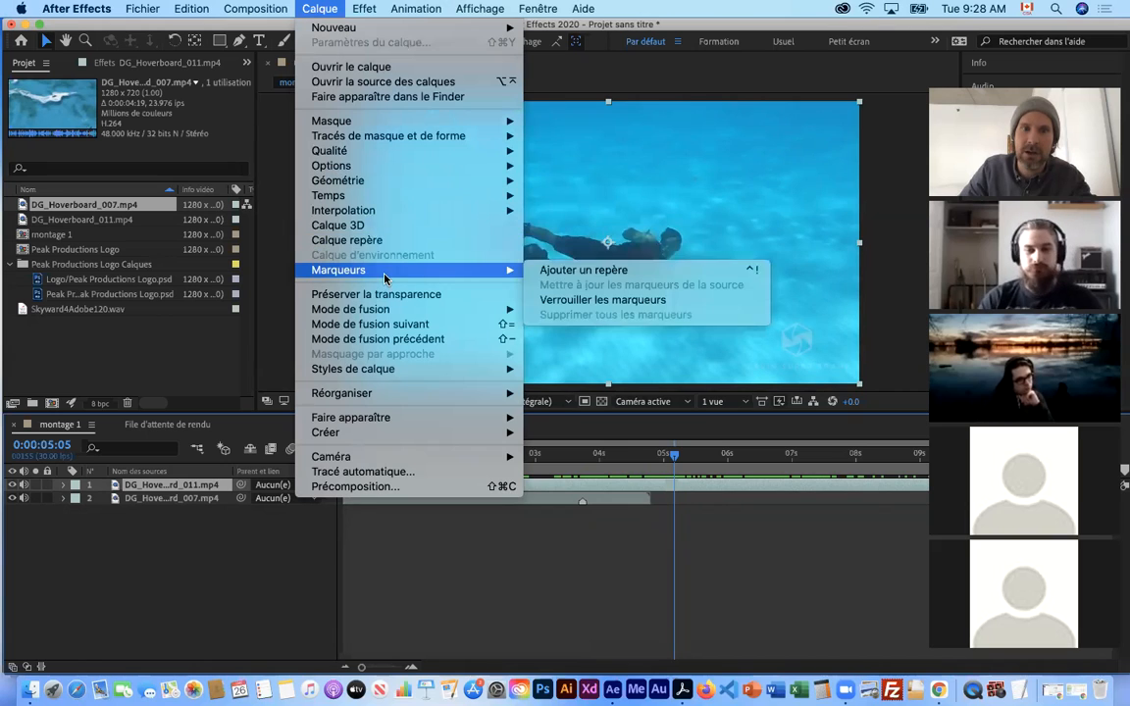
pyautogui.click(594, 271)
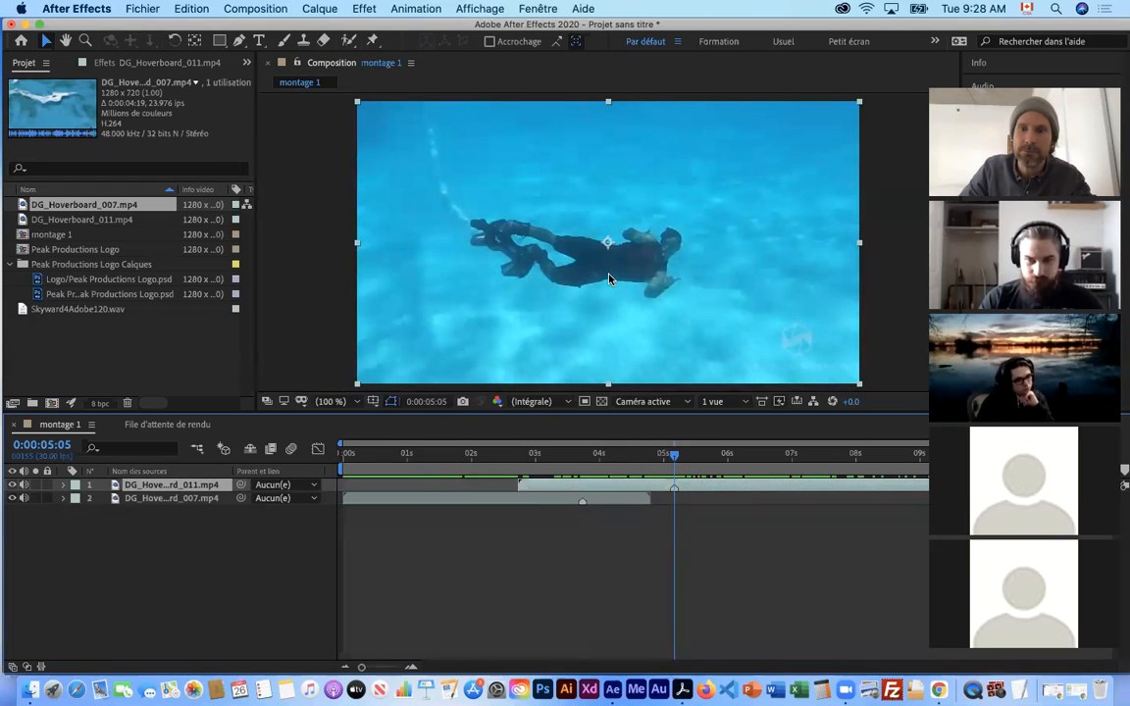
# Return to 0:00:03:22, align DG_Hoverboard_011.mp4's marker with the one on DG_Hoverboard_007.mp4, and shift DG_Hoverboard_011.mp4 to start at about 2.2 s
pyautogui.click(586, 455)
pyautogui.moveTo(585, 454); pyautogui.dragTo(581, 454)
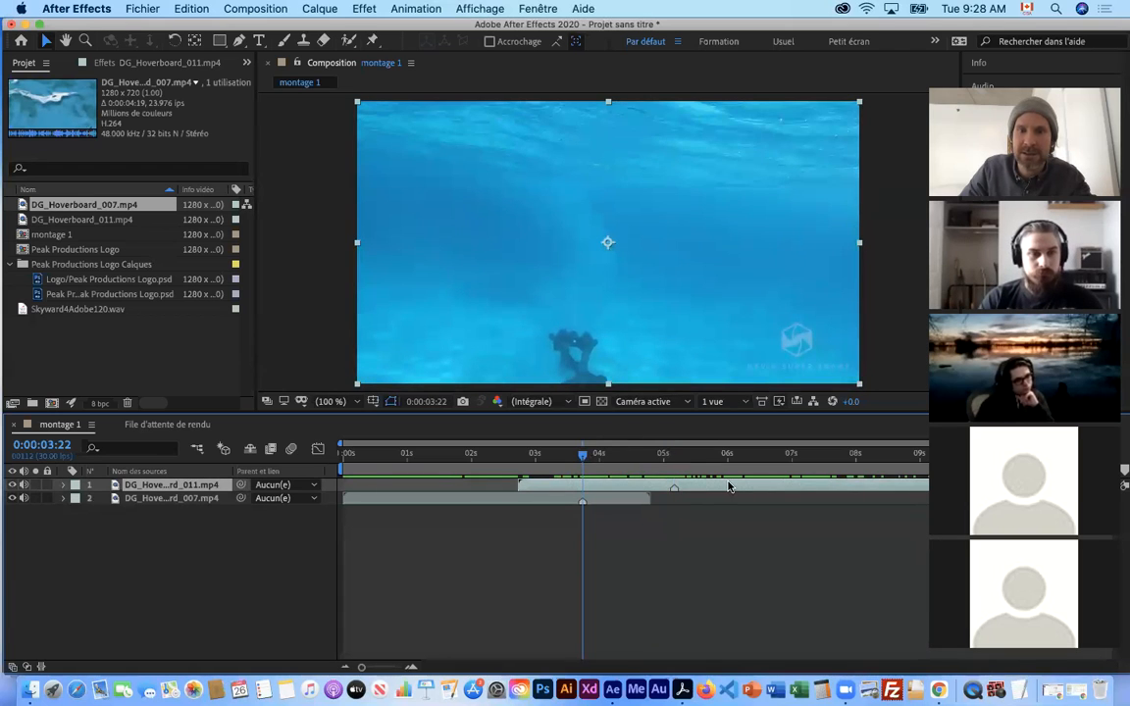
pyautogui.moveTo(584, 456)
pyautogui.mouseDown()
pyautogui.moveTo(643, 457)
pyautogui.moveTo(574, 458)
pyautogui.moveTo(615, 455)
pyautogui.moveTo(596, 456)
pyautogui.mouseUp()
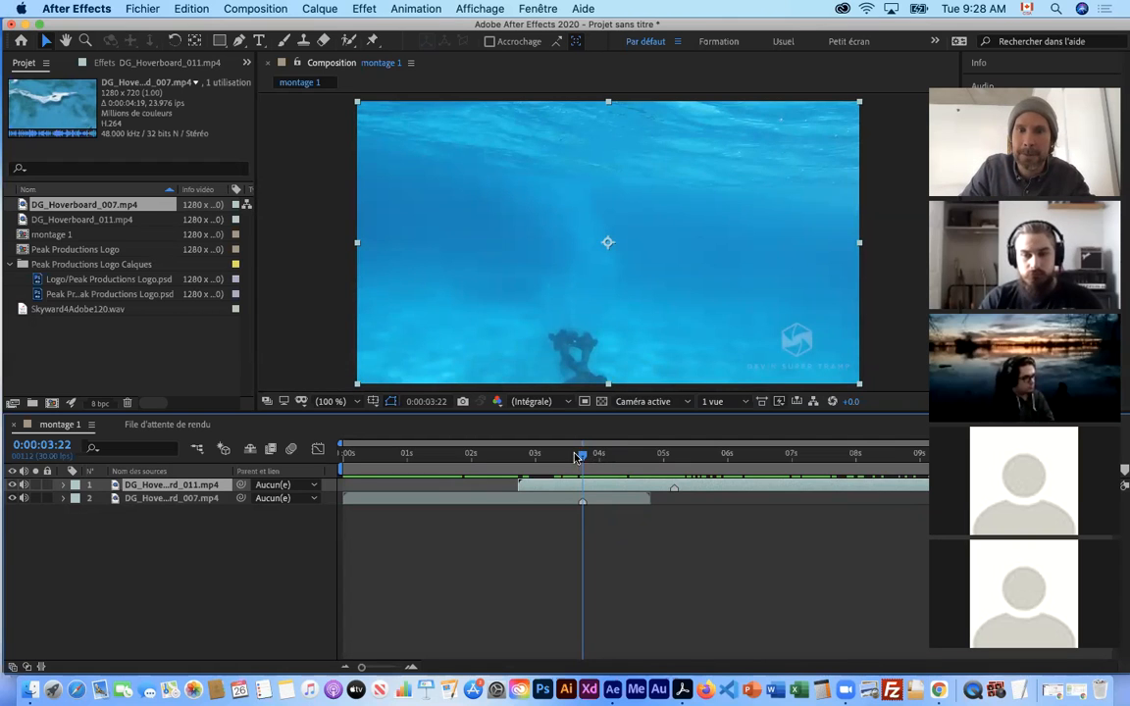
pyautogui.moveTo(710, 490); pyautogui.dragTo(621, 488)
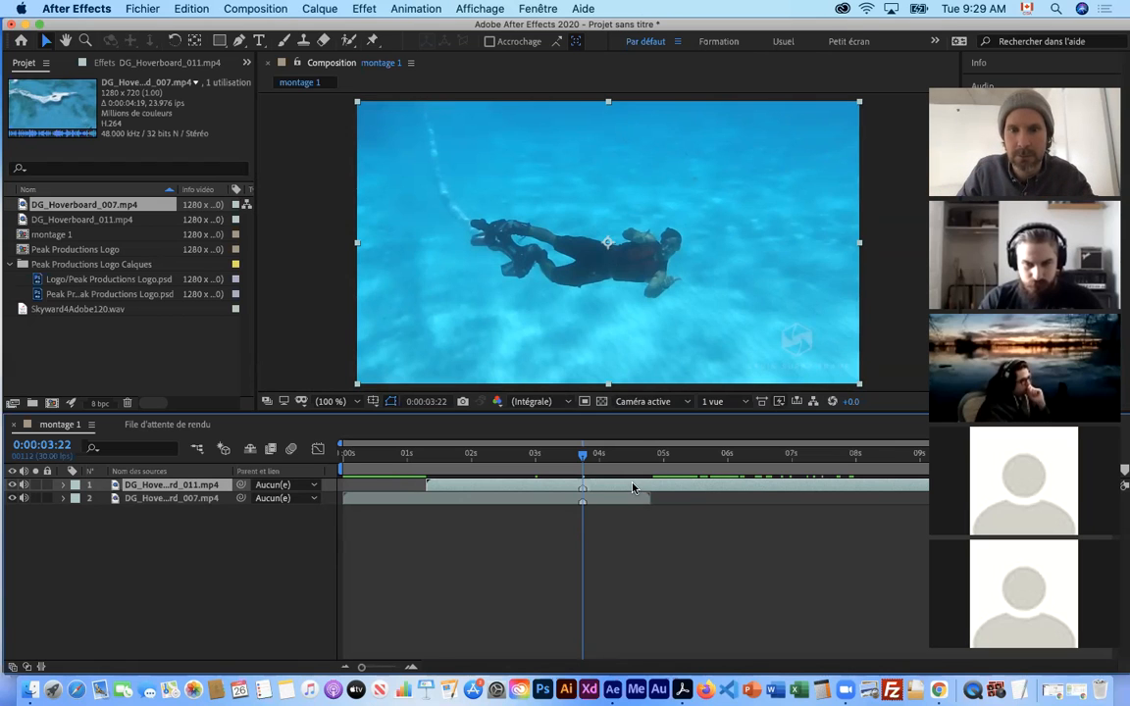
pyautogui.moveTo(631, 486); pyautogui.dragTo(687, 490)
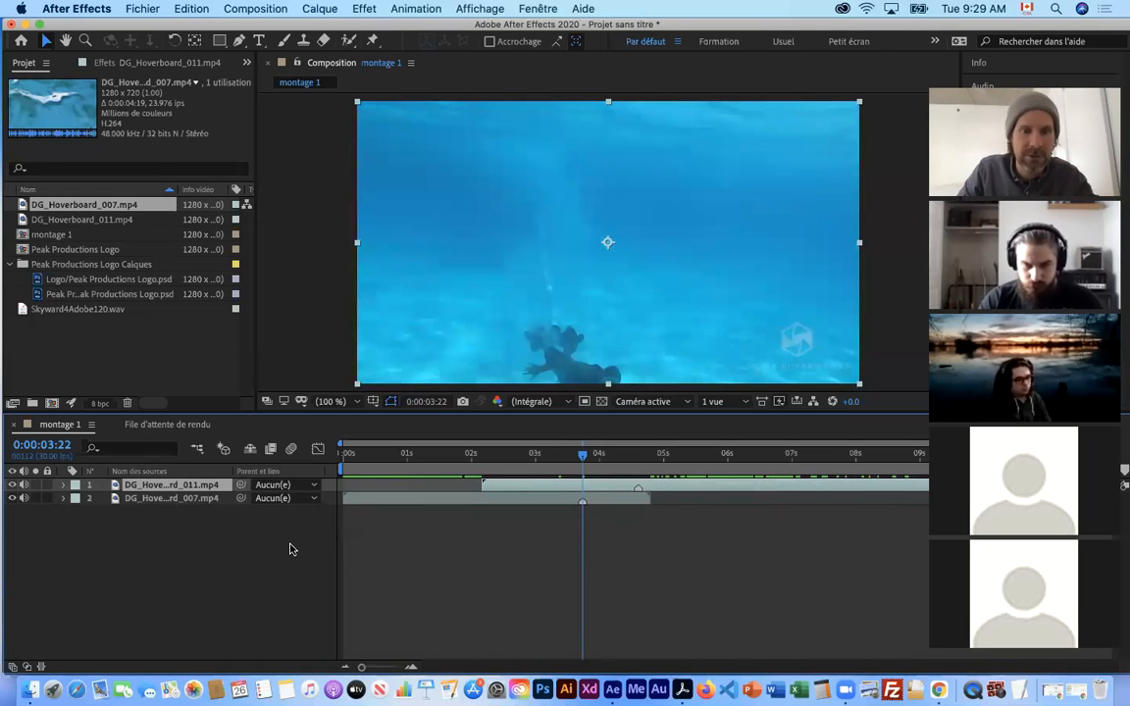
# Undo the two moves of DG_Hoverboard_011.mp4 and its marker, and reselect that layer
pyautogui.press('super+z')
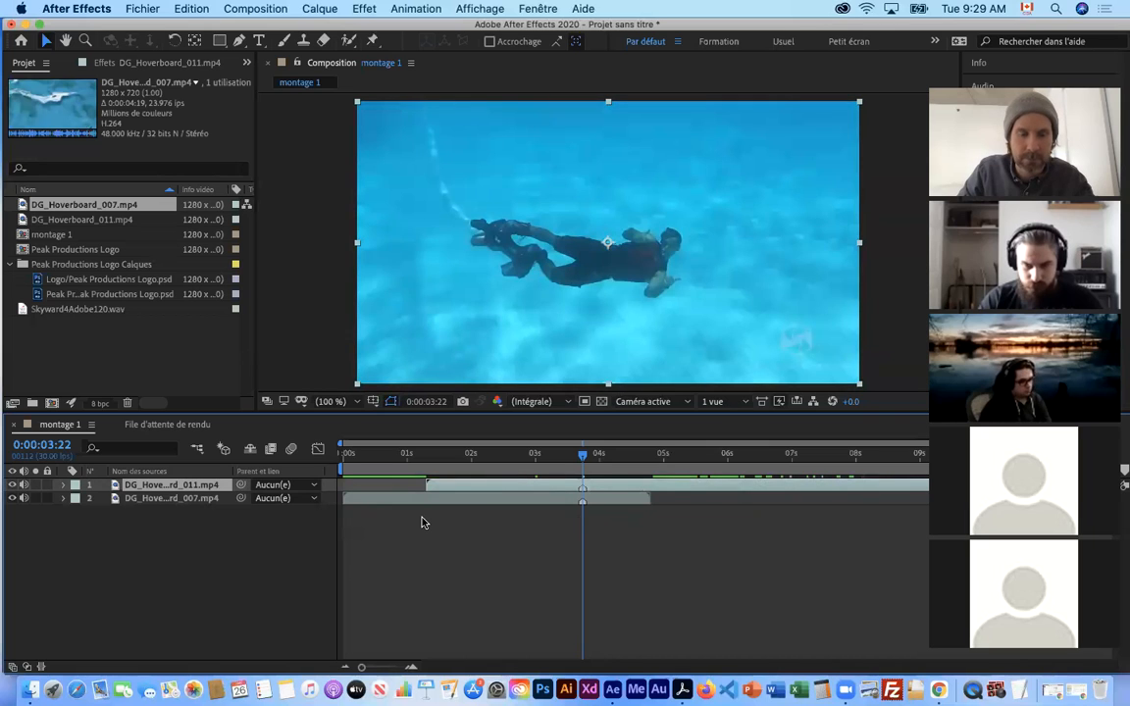
pyautogui.press('super+z')
pyautogui.press('super+z')
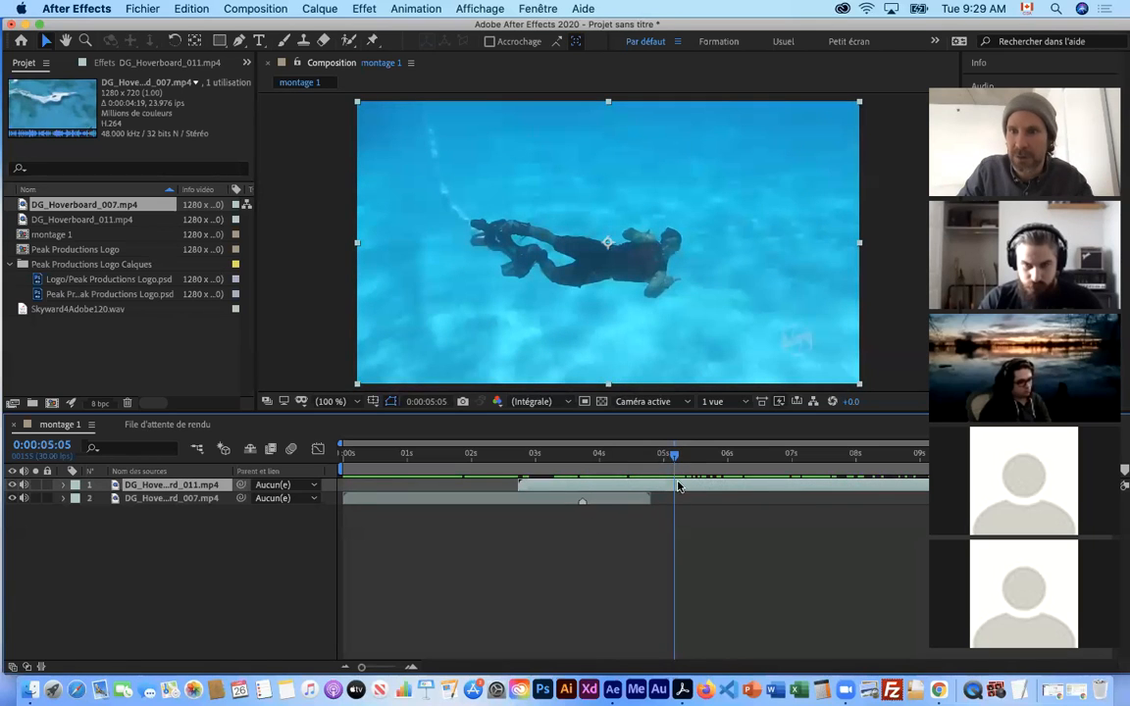
pyautogui.click(198, 537)
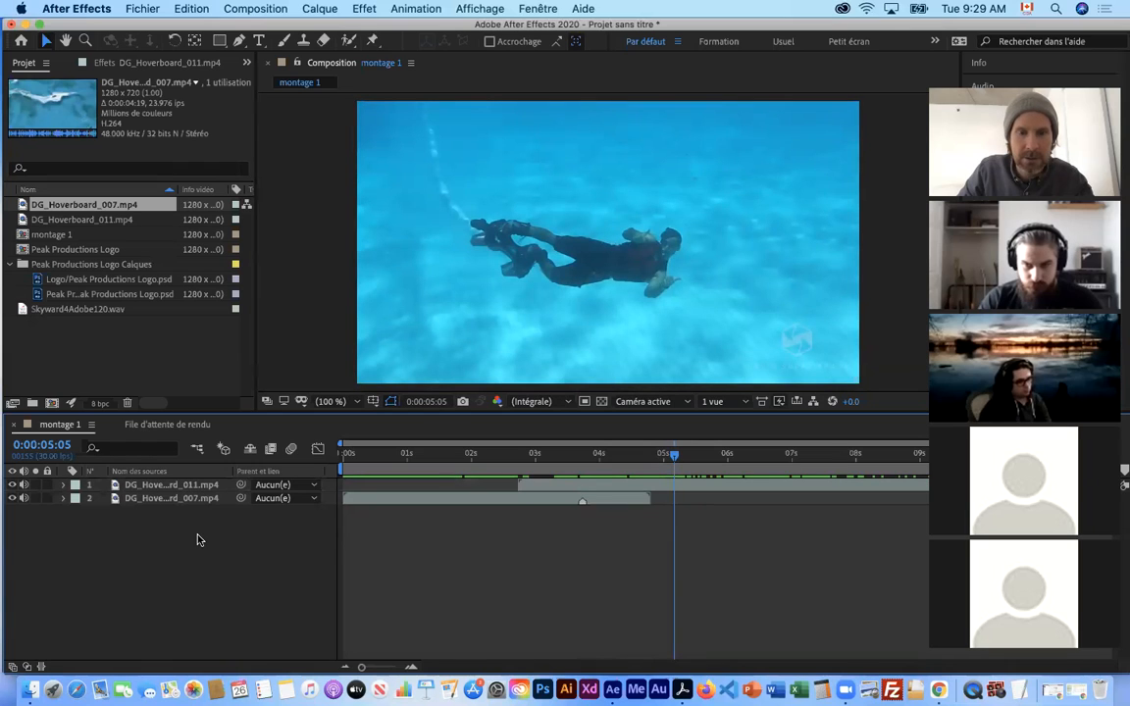
pyautogui.click(172, 488)
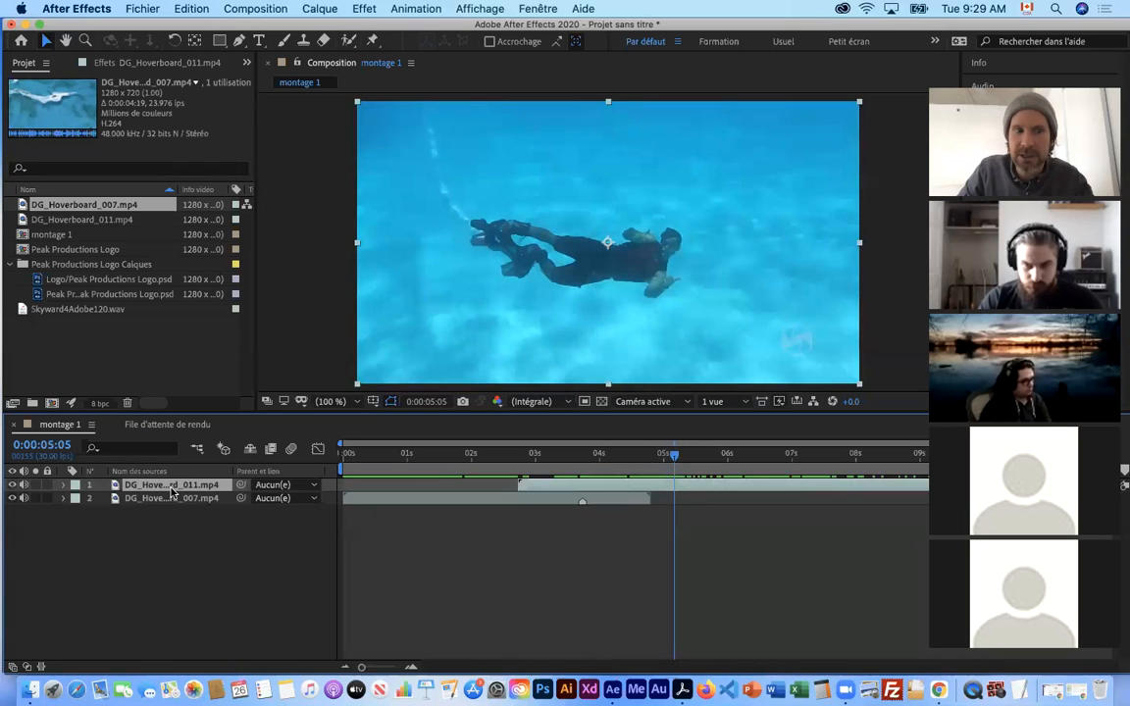
pyautogui.click(170, 509)
pyautogui.click(174, 487)
pyautogui.click(174, 525)
pyautogui.click(174, 488)
pyautogui.click(175, 537)
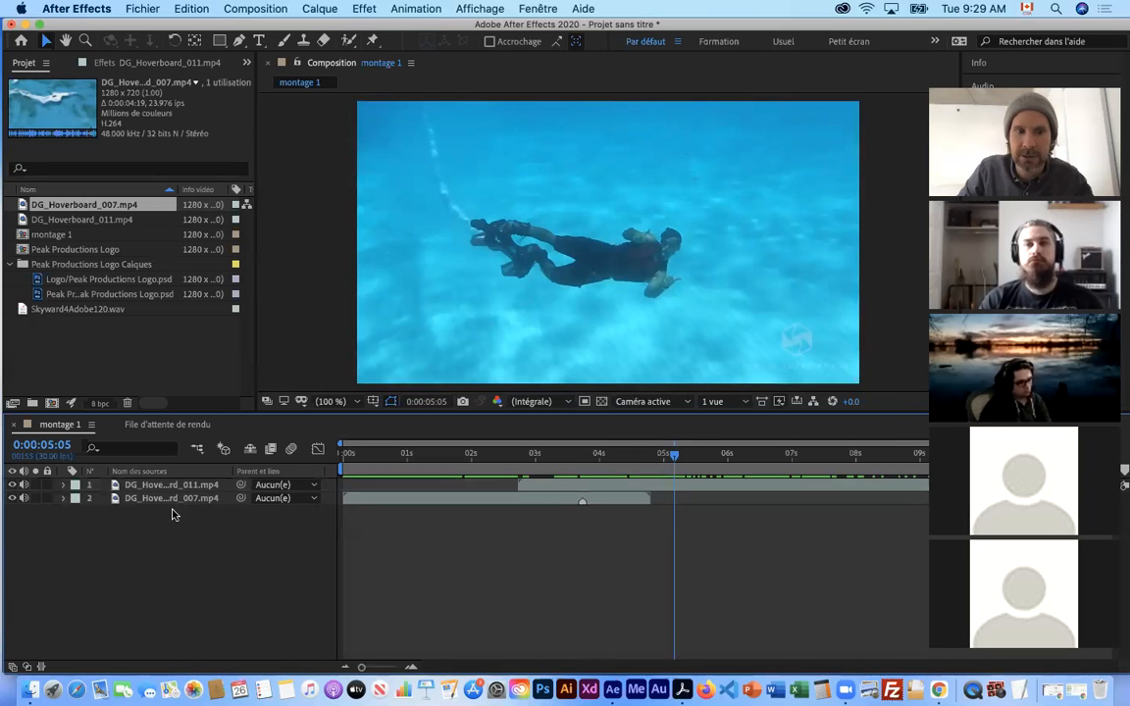
pyautogui.click(182, 488)
pyautogui.click(182, 535)
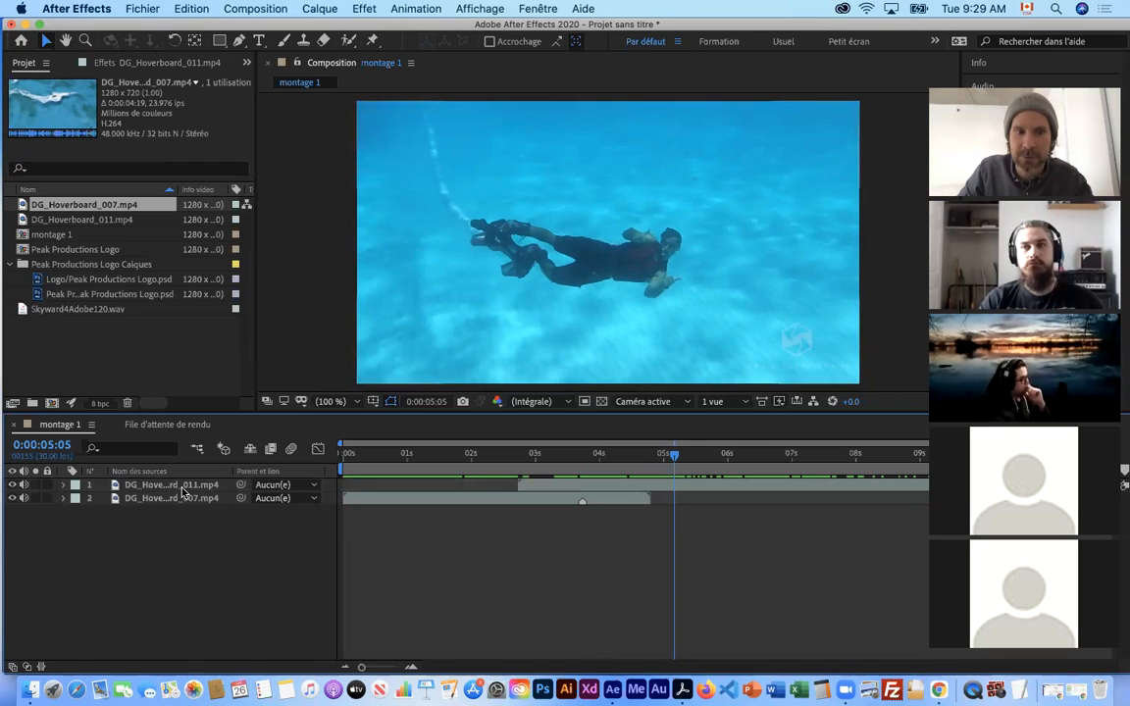
# Select the DG_Hoverboard_011.mp4 layer, scrub to its underwater swimming moment at 0:00:05:08, and add a layer marker there
pyautogui.click(181, 488)
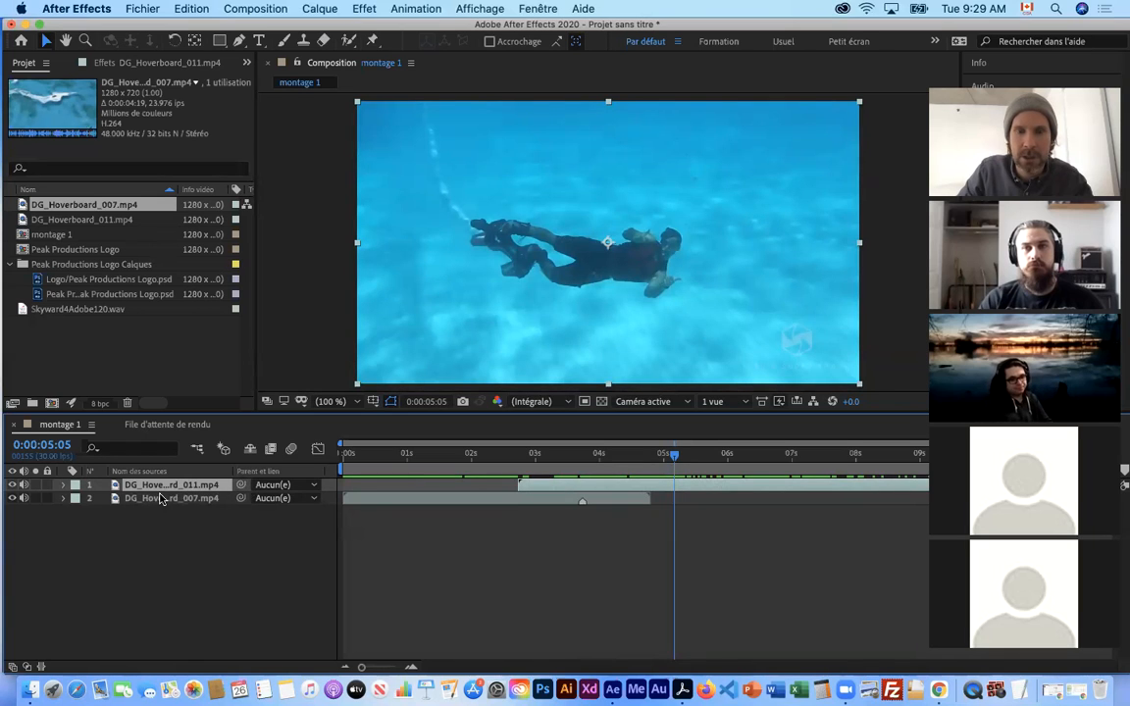
pyautogui.moveTo(675, 458); pyautogui.dragTo(711, 463)
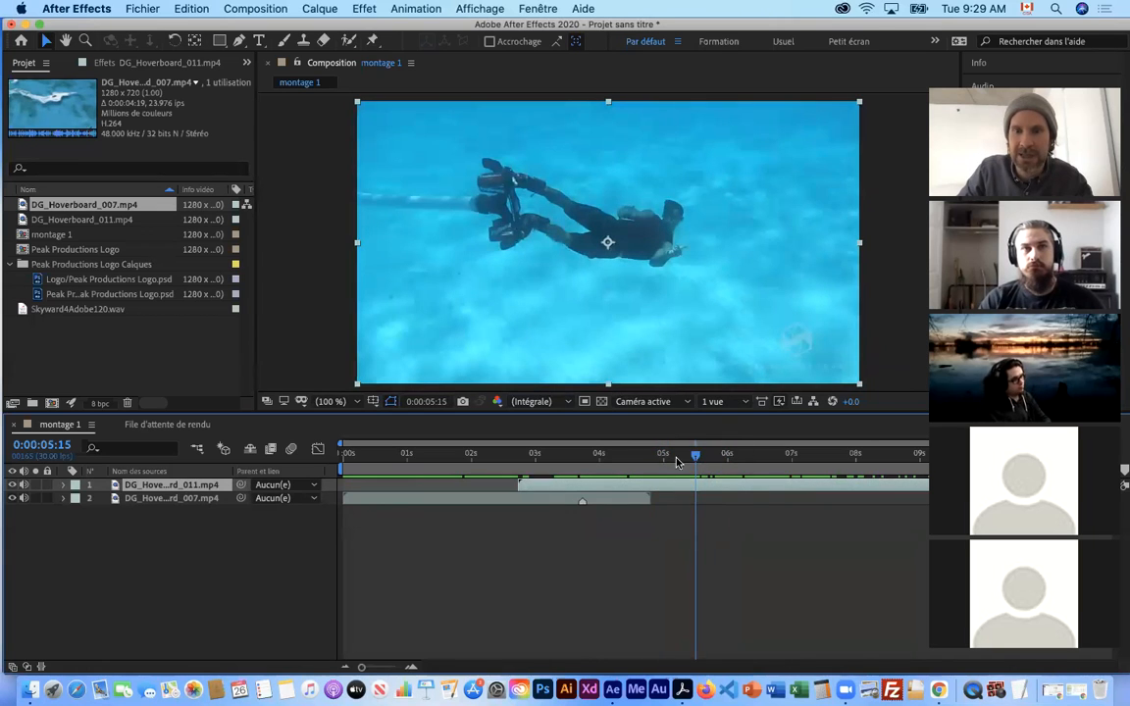
pyautogui.moveTo(697, 457)
pyautogui.mouseDown()
pyautogui.moveTo(707, 458)
pyautogui.moveTo(600, 461)
pyautogui.moveTo(685, 463)
pyautogui.mouseUp()
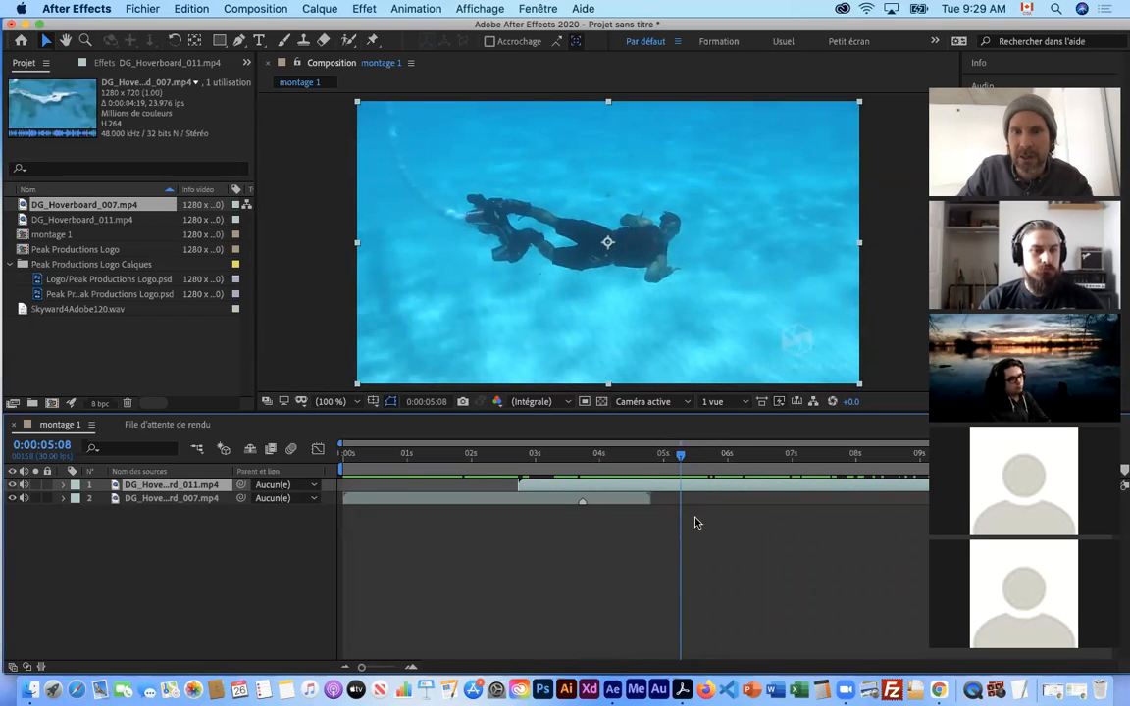
pyautogui.click(373, 10)
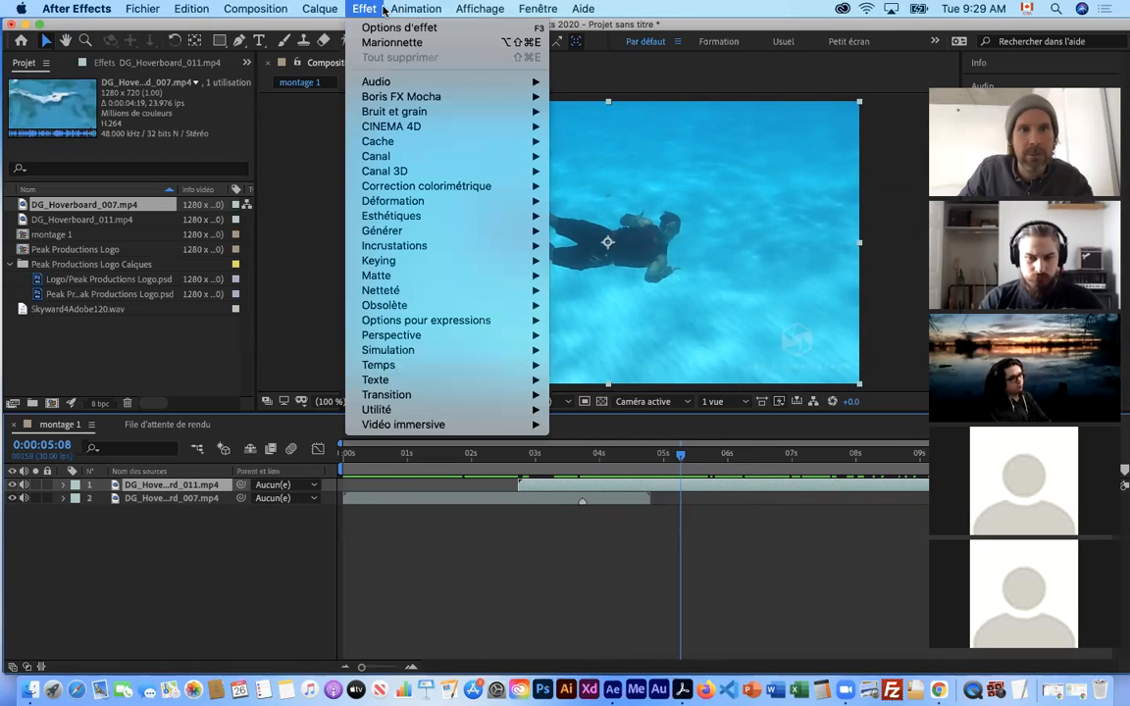
pyautogui.moveTo(336, 12)
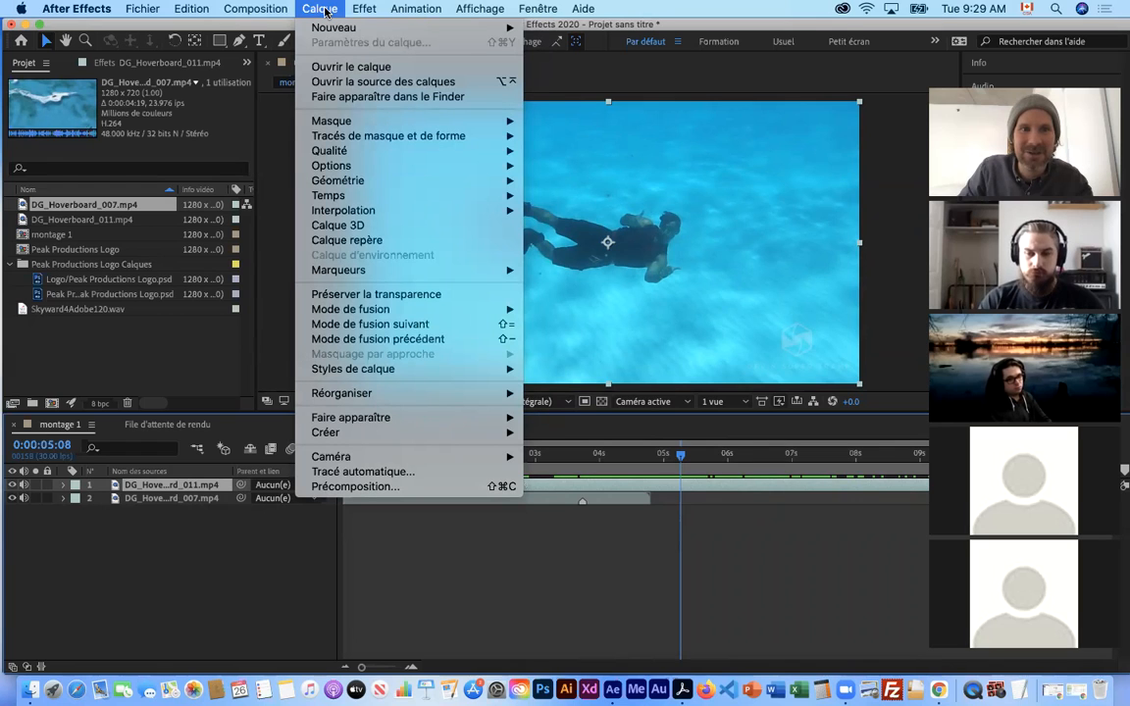
pyautogui.moveTo(377, 280)
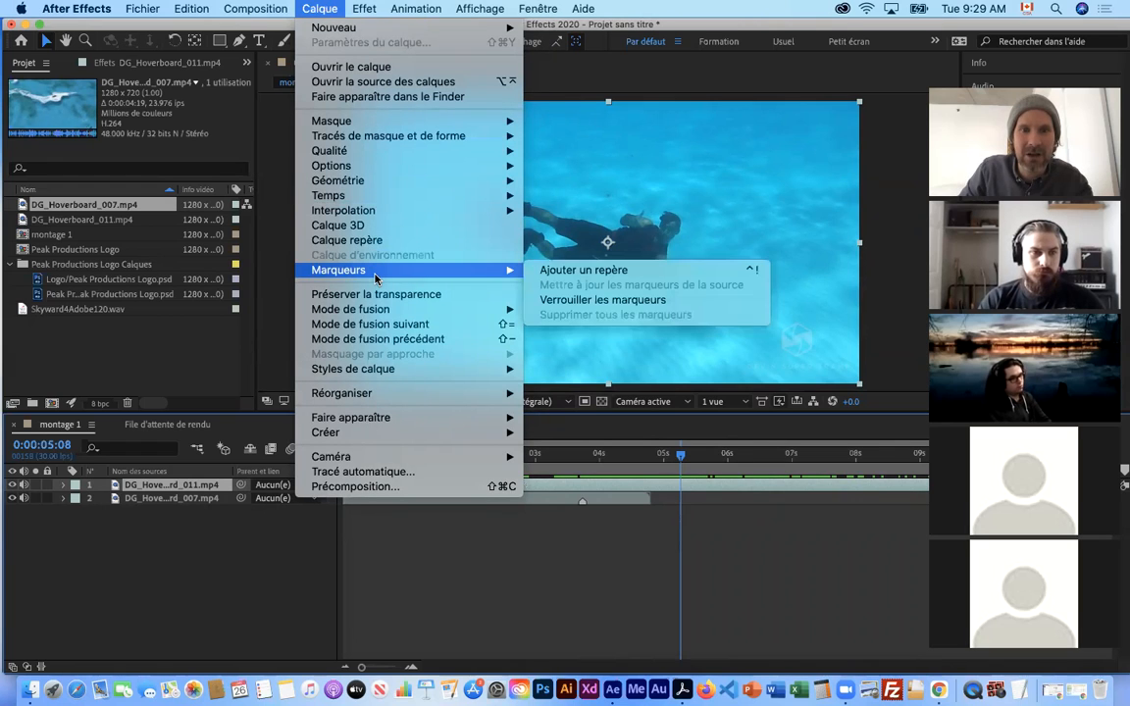
pyautogui.click(587, 271)
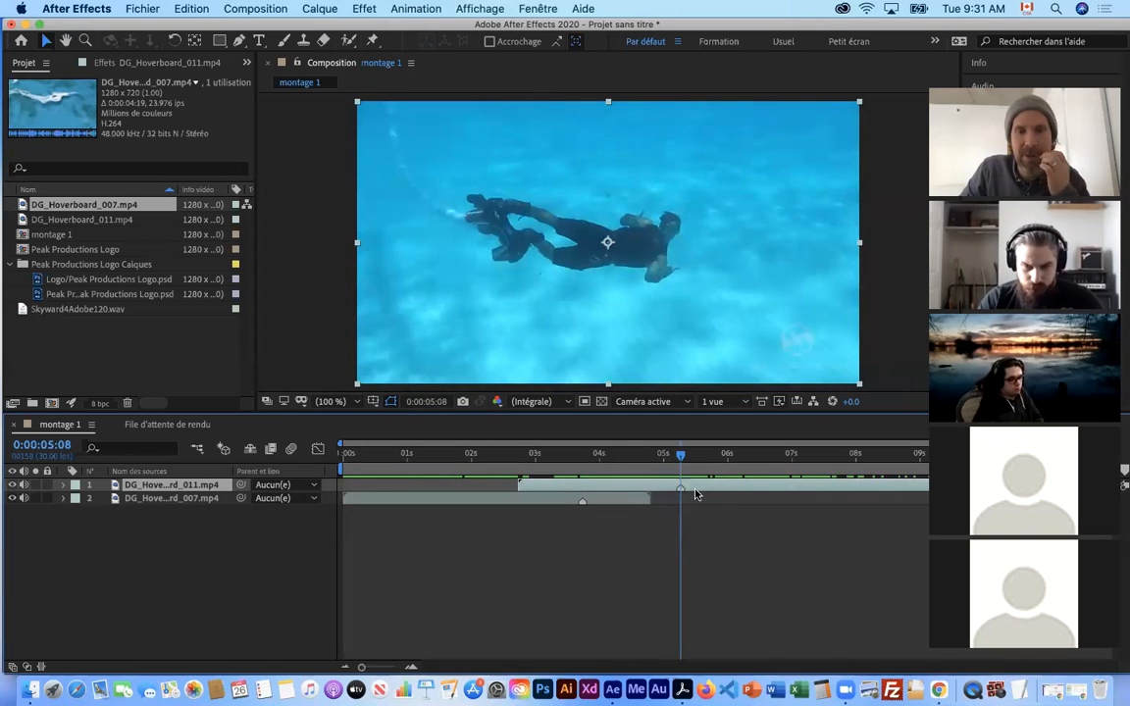
# Shift DG_Hoverboard_011.mp4 to start at about 1.2 s so its marker aligns with DG_Hoverboard_007.mp4's marker at 0:00:03:22, and deselect it
pyautogui.moveTo(709, 487); pyautogui.dragTo(699, 489)
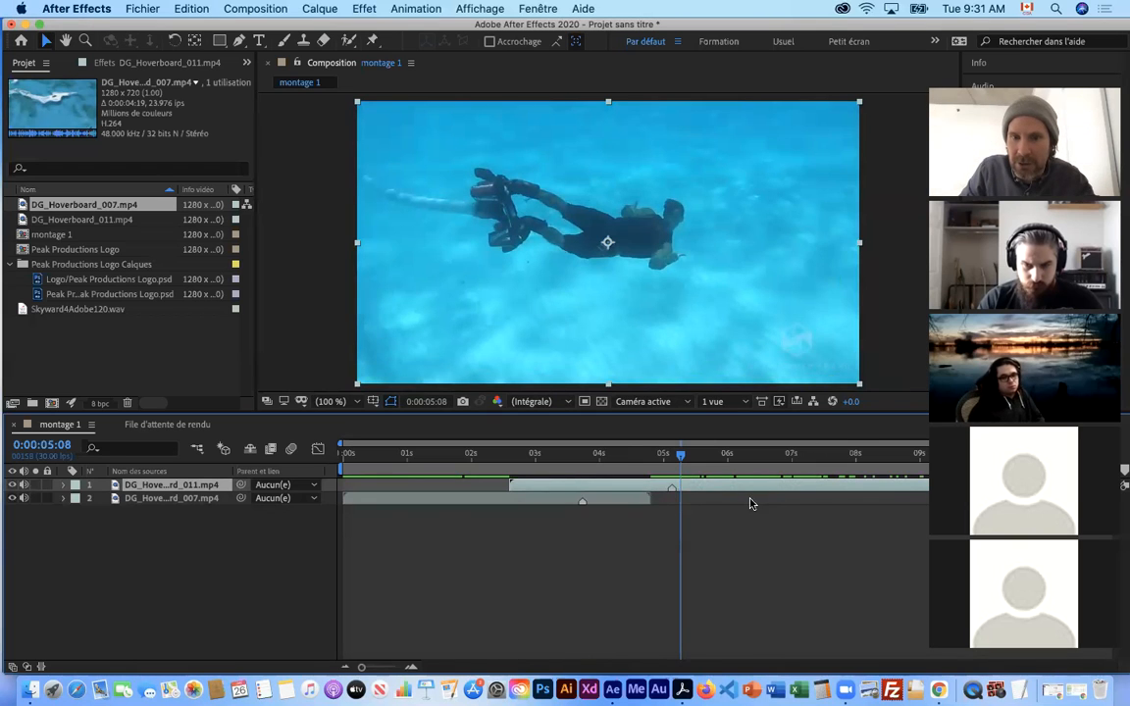
pyautogui.moveTo(746, 495); pyautogui.dragTo(727, 484)
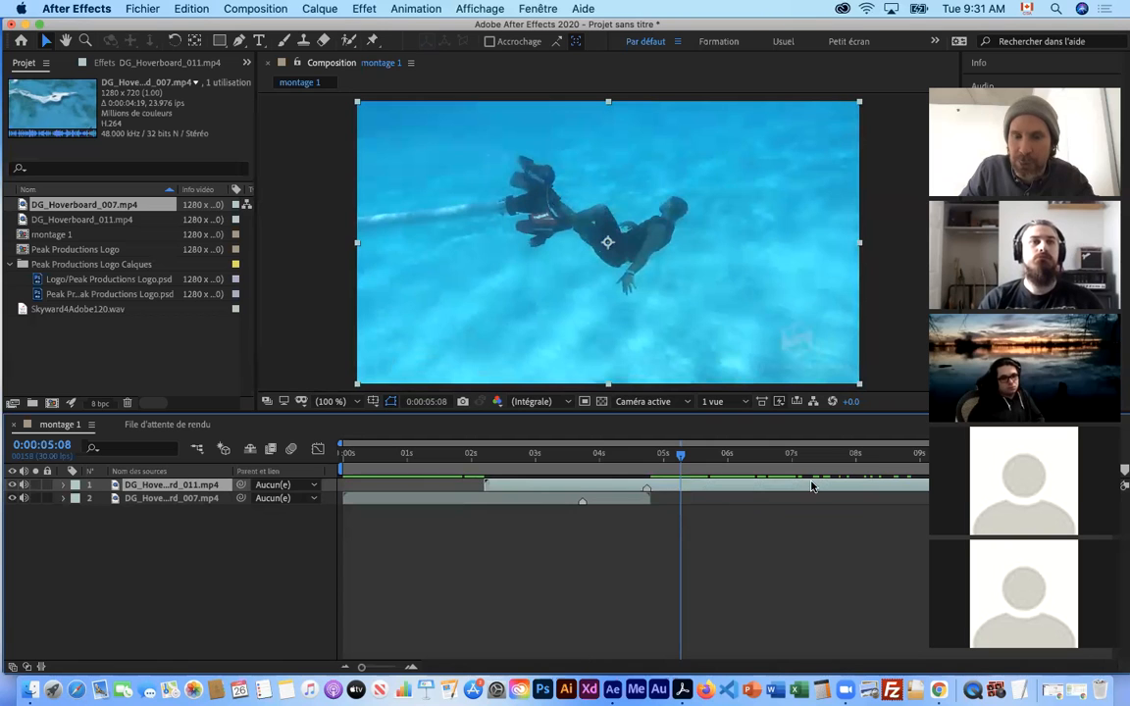
pyautogui.moveTo(765, 488)
pyautogui.mouseDown()
pyautogui.moveTo(702, 487)
pyautogui.moveTo(676, 454)
pyautogui.moveTo(582, 456)
pyautogui.mouseUp()
pyautogui.click(417, 553)
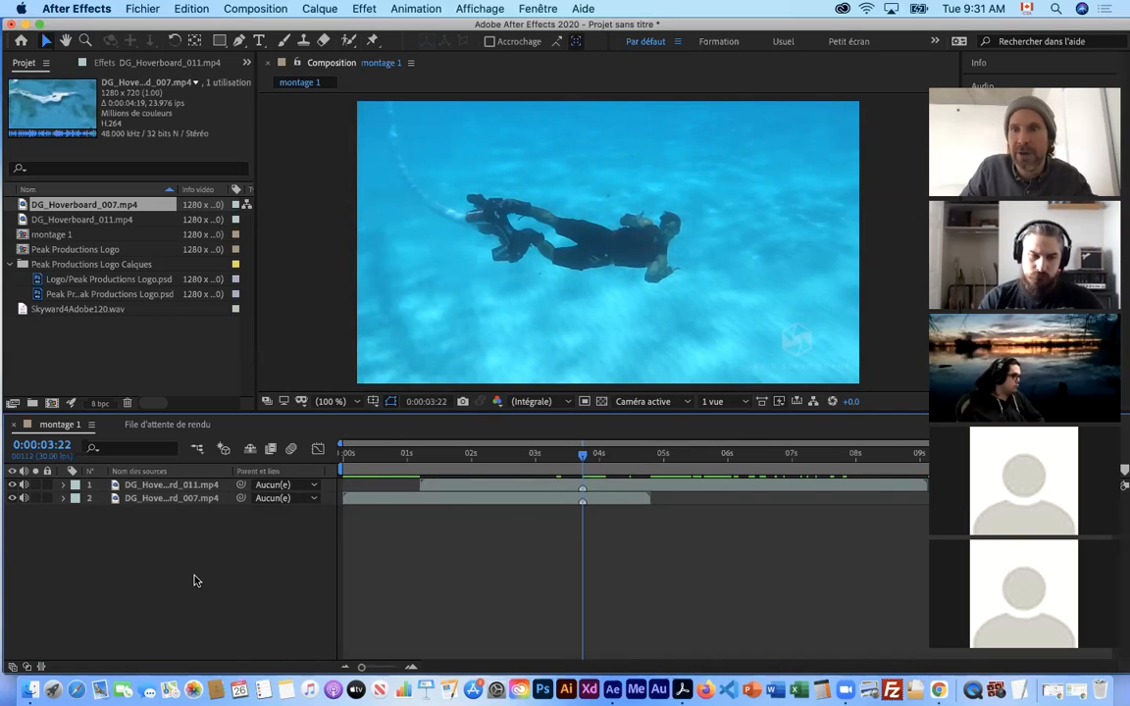
pyautogui.click(321, 8)
pyautogui.click(180, 576)
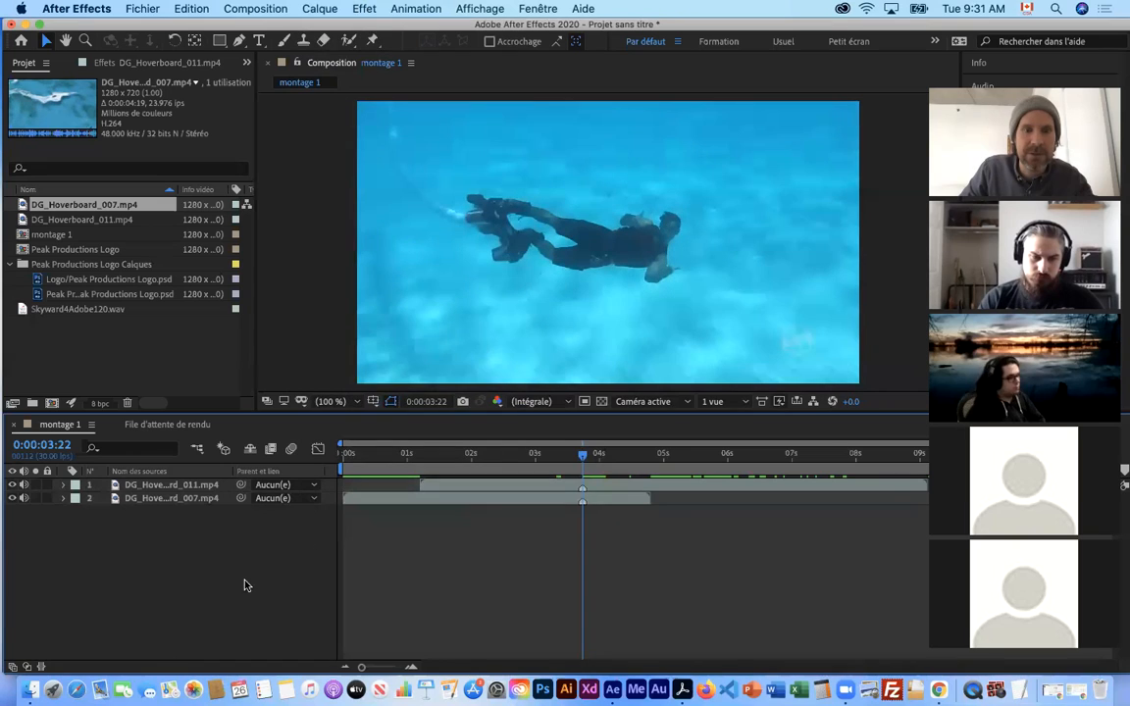
# Scrub and play the montage from about 0:00:01:03 to review the two clips around the aligned markers, ending at 0:00:03:22
pyautogui.click(414, 473)
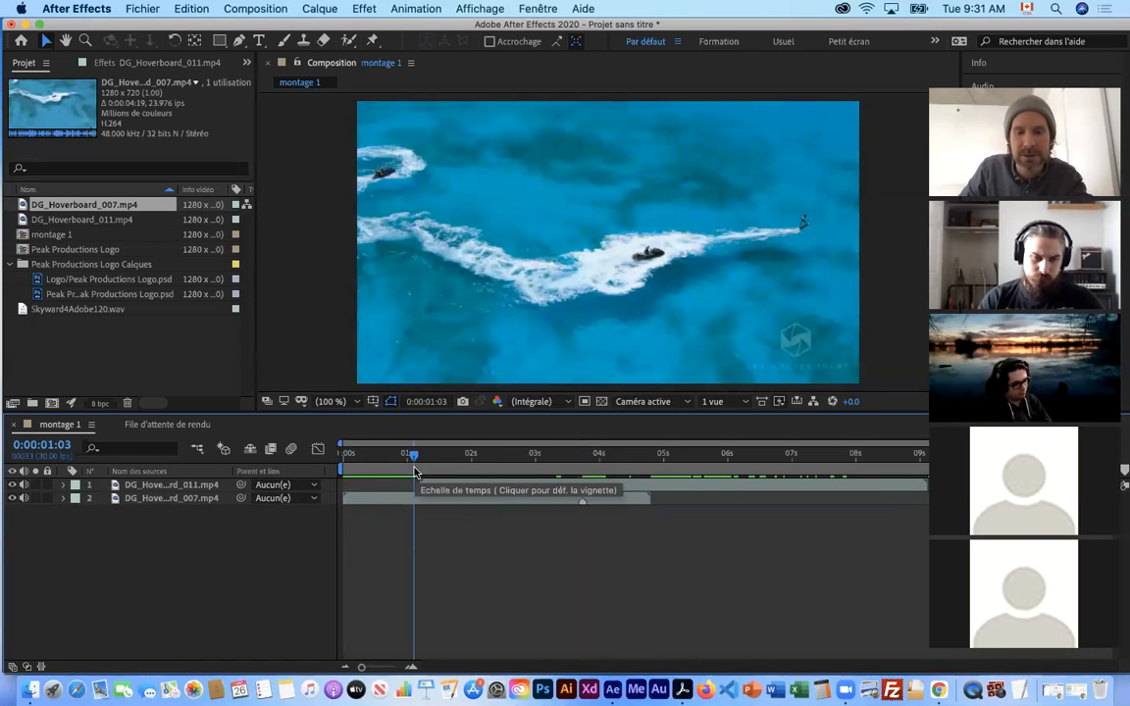
pyautogui.moveTo(414, 457); pyautogui.dragTo(583, 461)
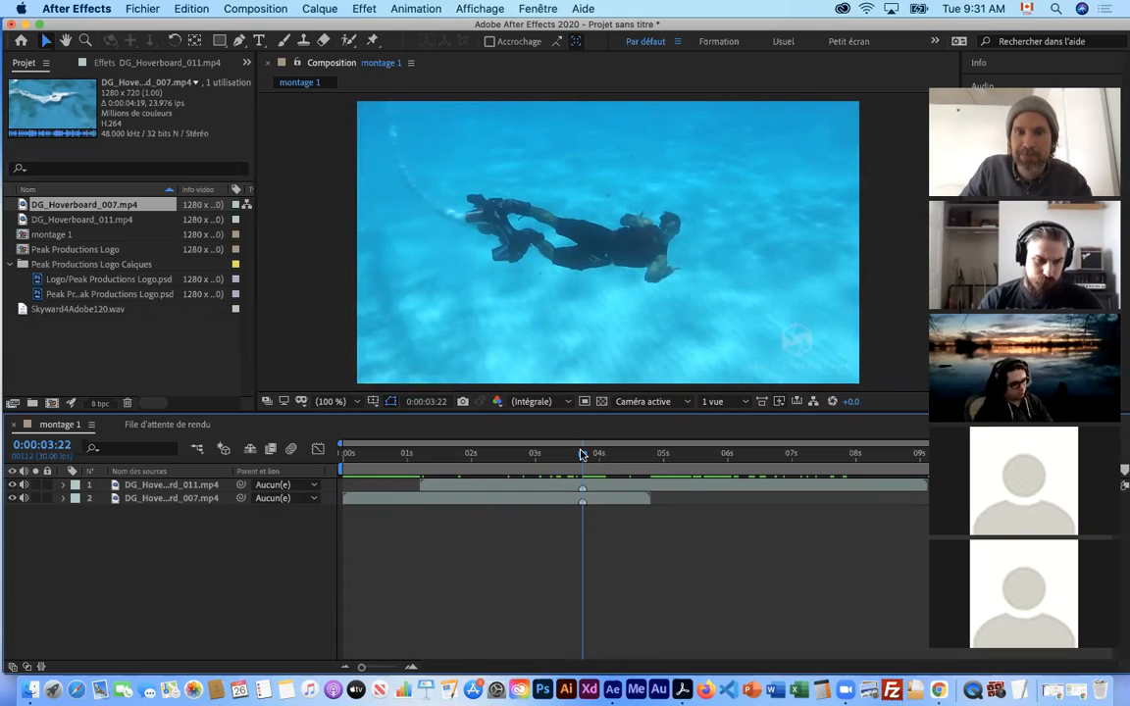
pyautogui.moveTo(583, 461); pyautogui.dragTo(441, 473)
pyautogui.press('space')
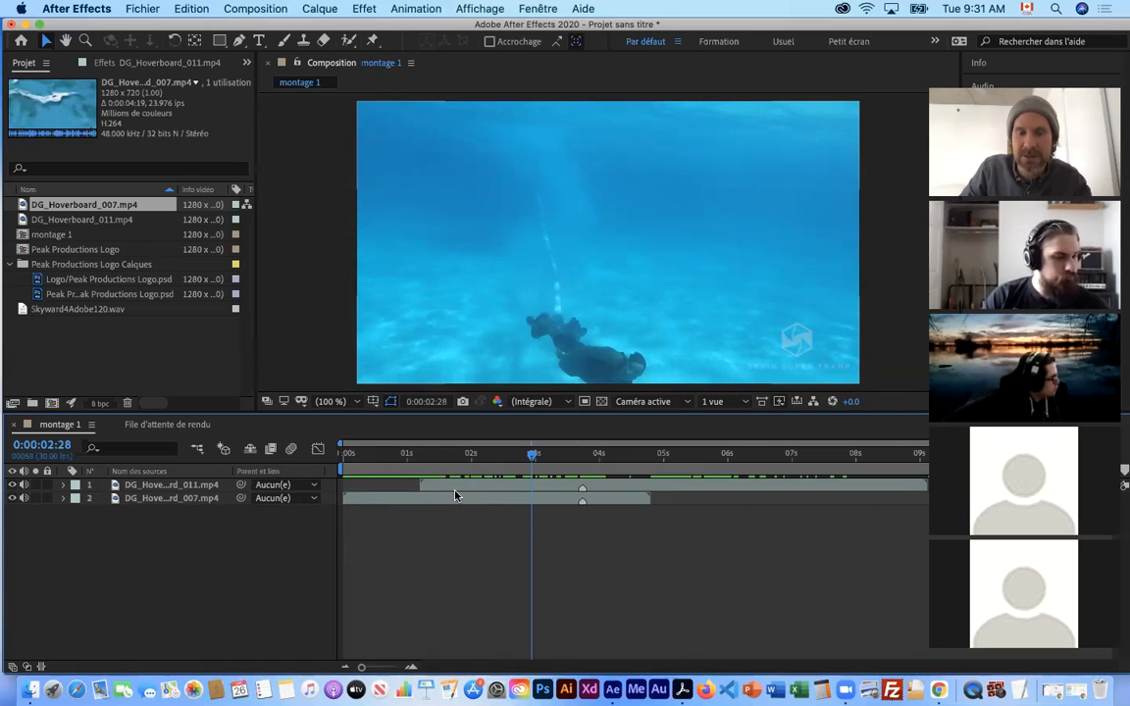
pyautogui.click(576, 459)
pyautogui.click(583, 459)
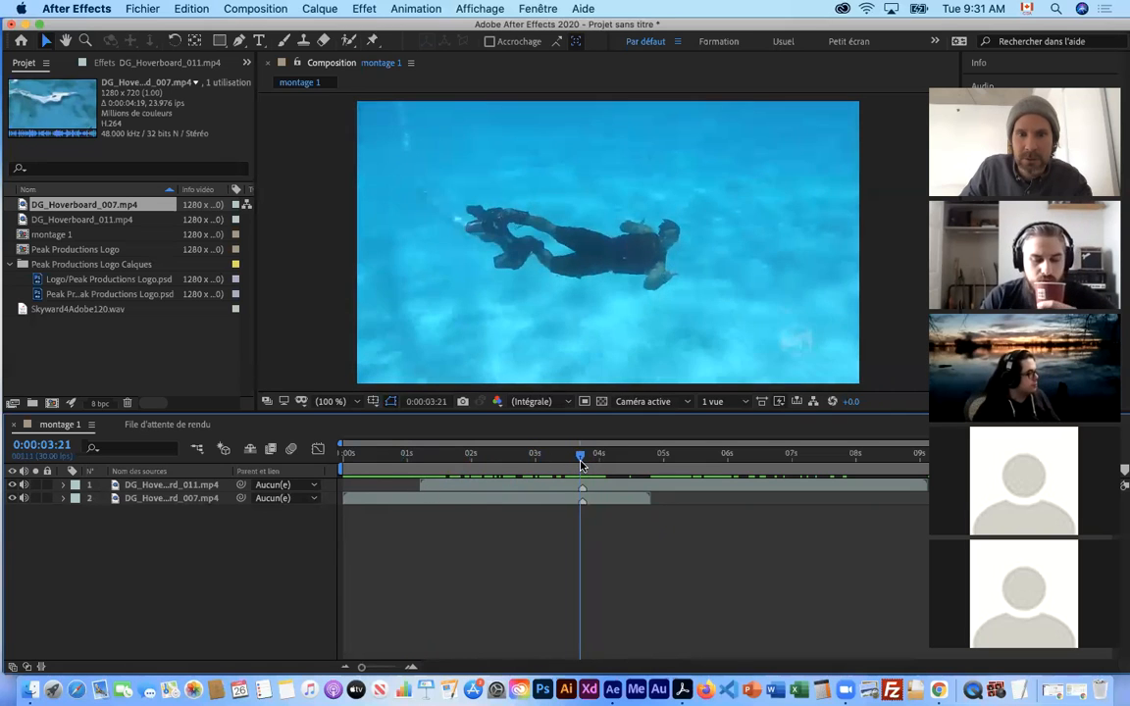
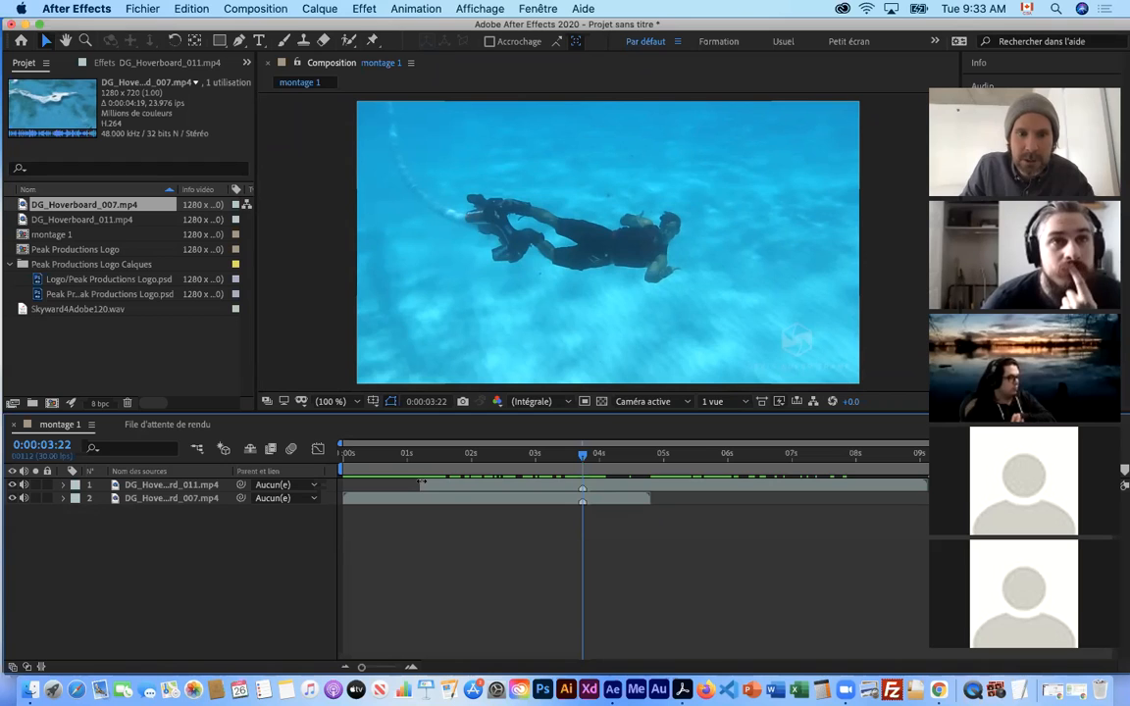
# Trim the start of DG_Hoverboard_011.mp4 to about 3.4 s and the end of DG_Hoverboard_007.mp4 to 0:00:04:02
pyautogui.moveTo(422, 483); pyautogui.dragTo(513, 486)
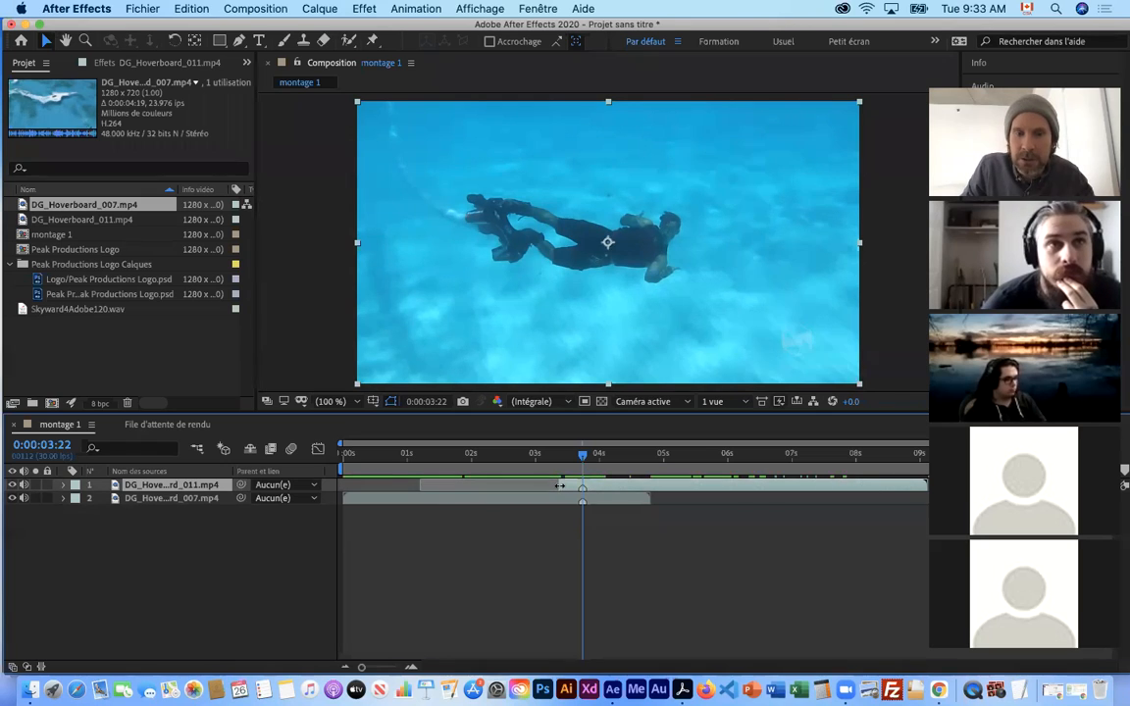
pyautogui.click(518, 457)
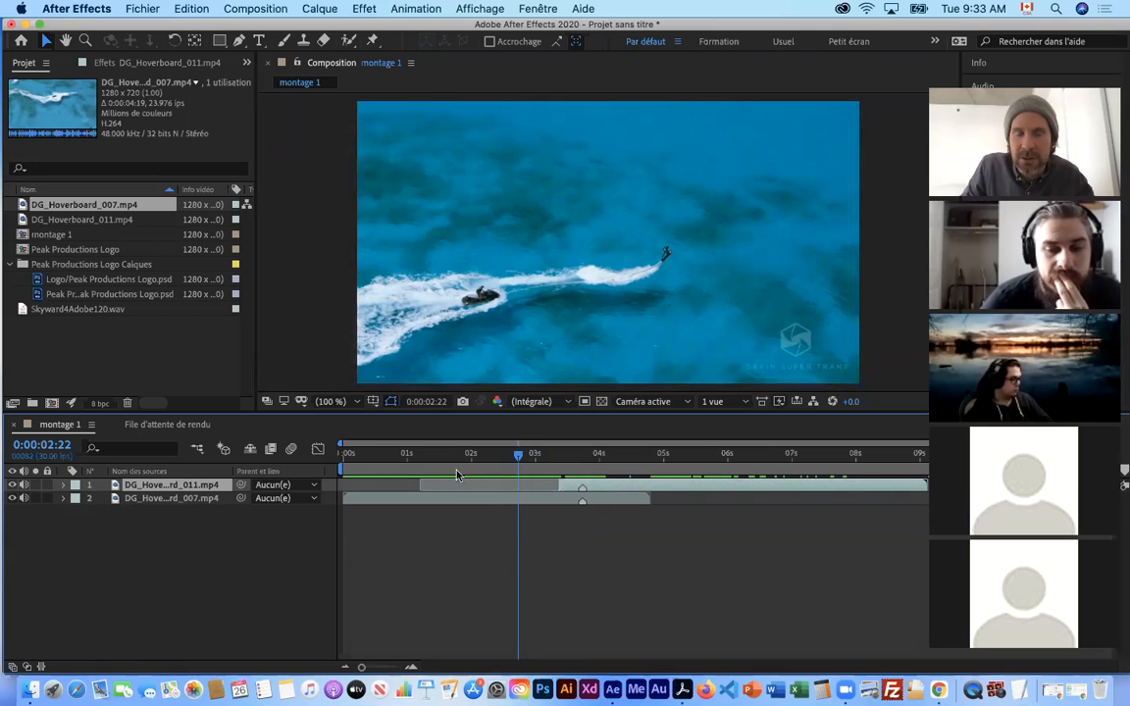
pyautogui.moveTo(520, 456); pyautogui.dragTo(604, 462)
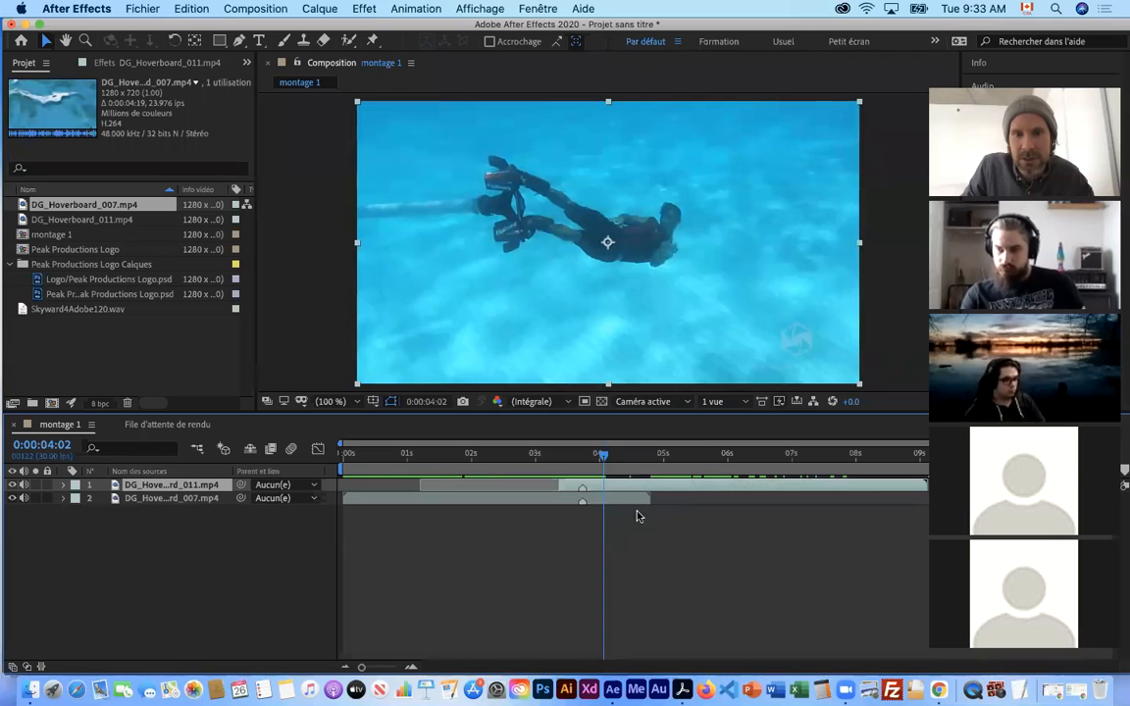
pyautogui.moveTo(646, 504); pyautogui.dragTo(610, 502)
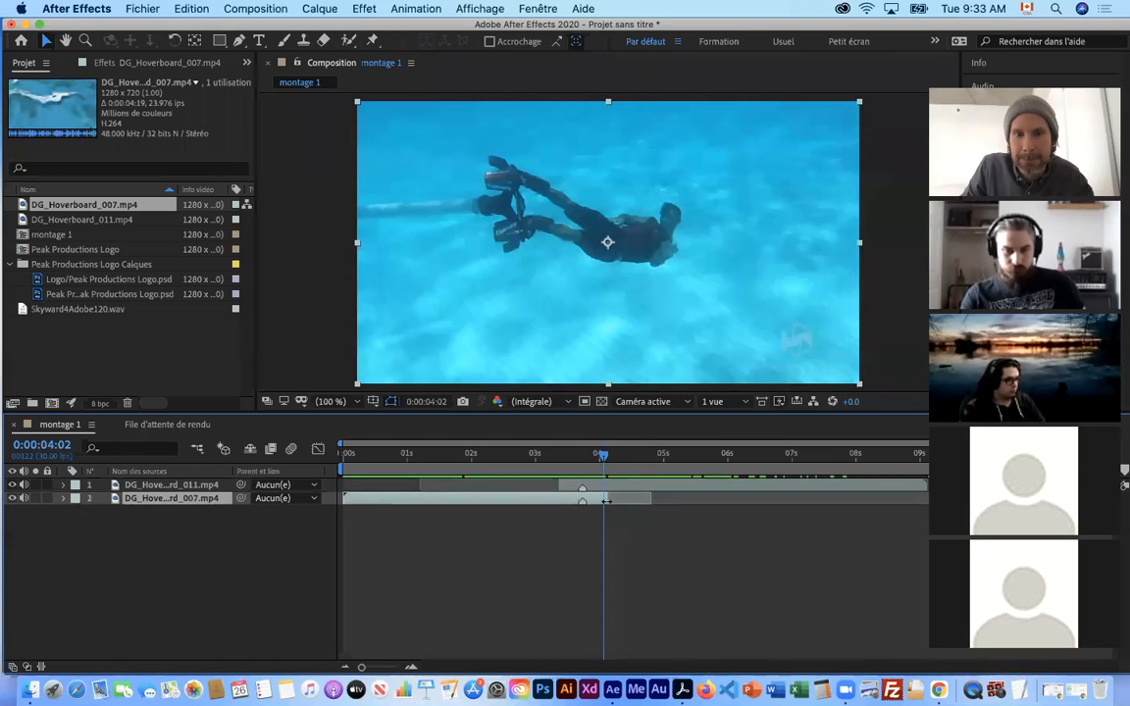
pyautogui.moveTo(605, 501); pyautogui.dragTo(574, 461)
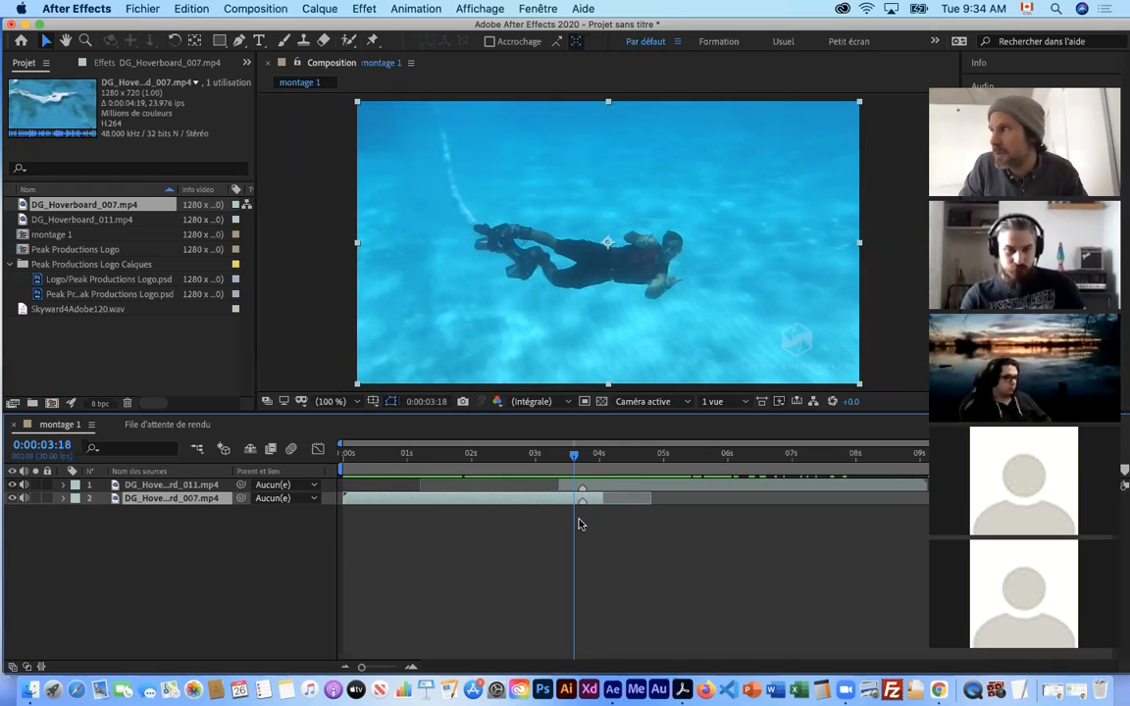
# Try trimming the start of DG_Hoverboard_011.mp4 to its marker, and undo that trim
pyautogui.moveTo(560, 485); pyautogui.dragTo(585, 502)
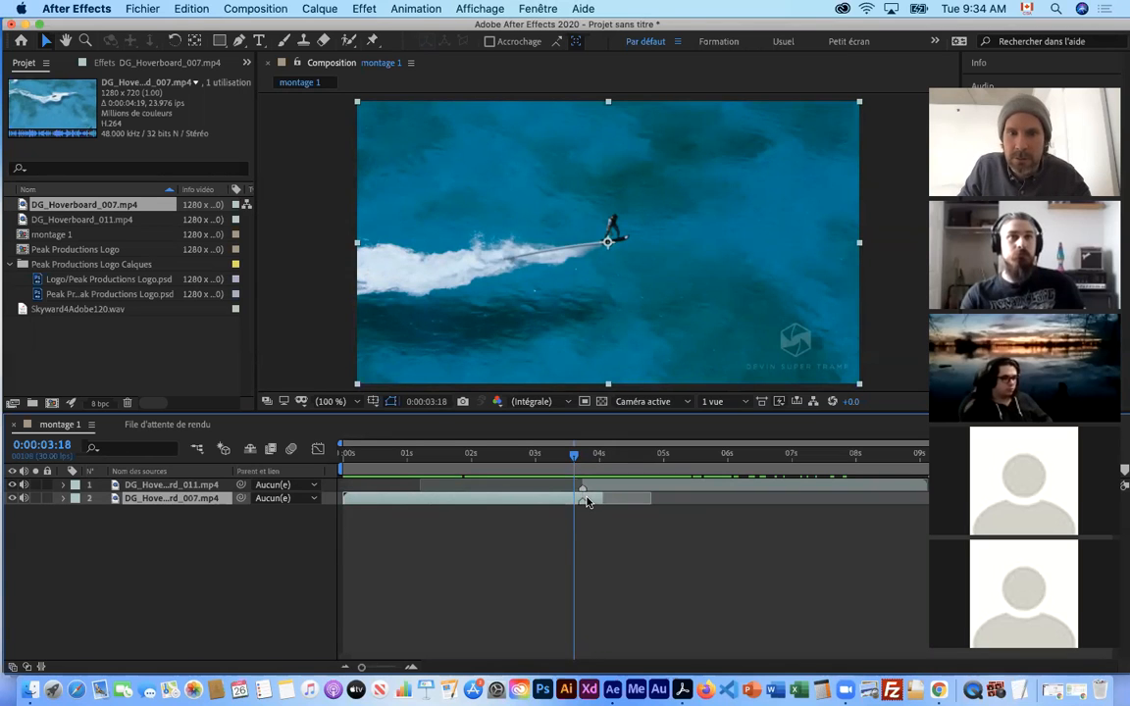
pyautogui.press('super+z')
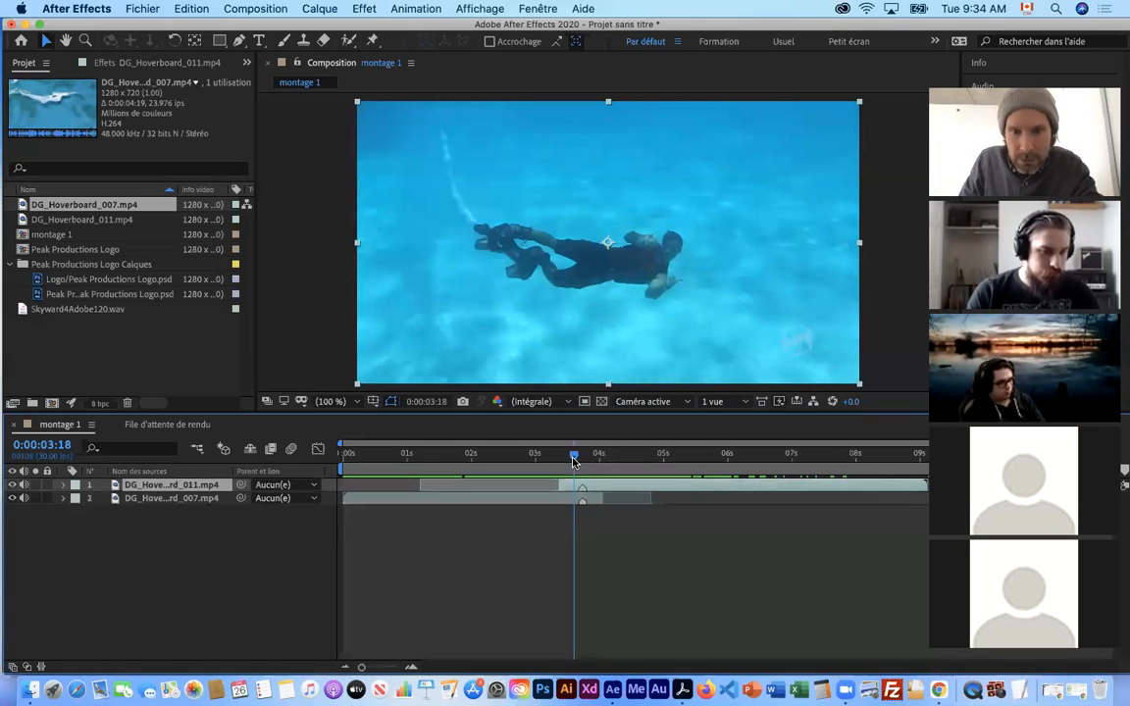
# Move the current time to the markers, set it ten frames earlier to 0:00:03:12, and trim the start of DG_Hoverboard_011.mp4 exactly there
pyautogui.moveTo(574, 461); pyautogui.dragTo(582, 458)
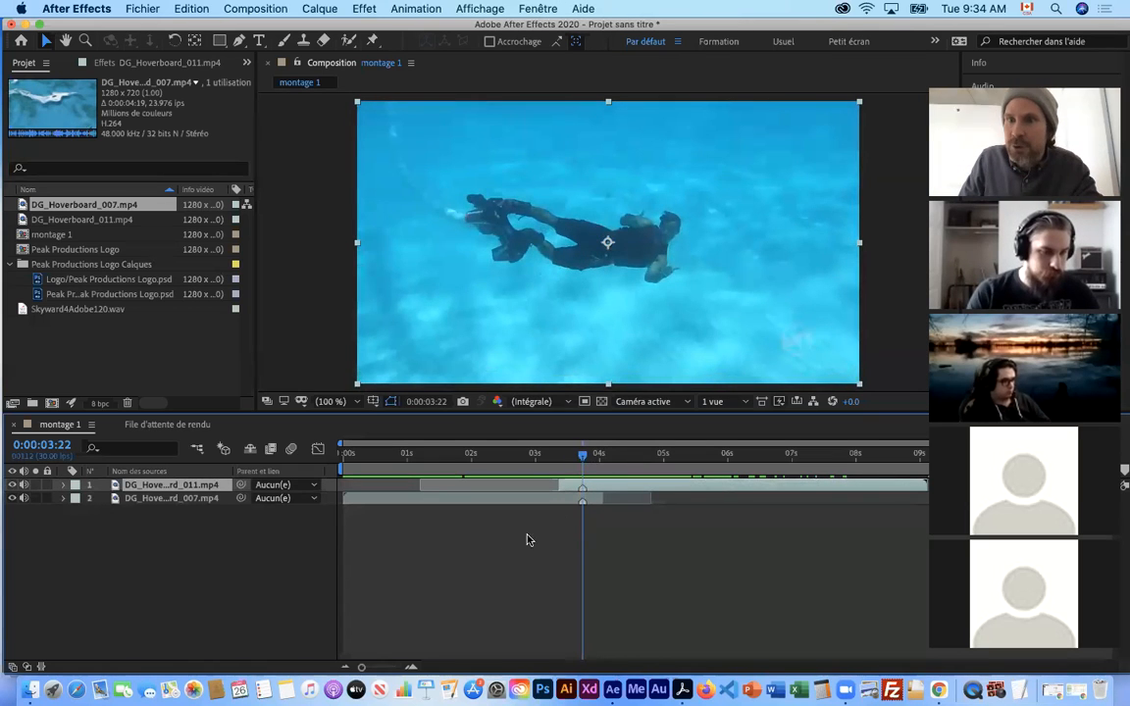
pyautogui.moveTo(363, 669)
pyautogui.mouseDown()
pyautogui.moveTo(378, 672)
pyautogui.moveTo(356, 673)
pyautogui.mouseUp()
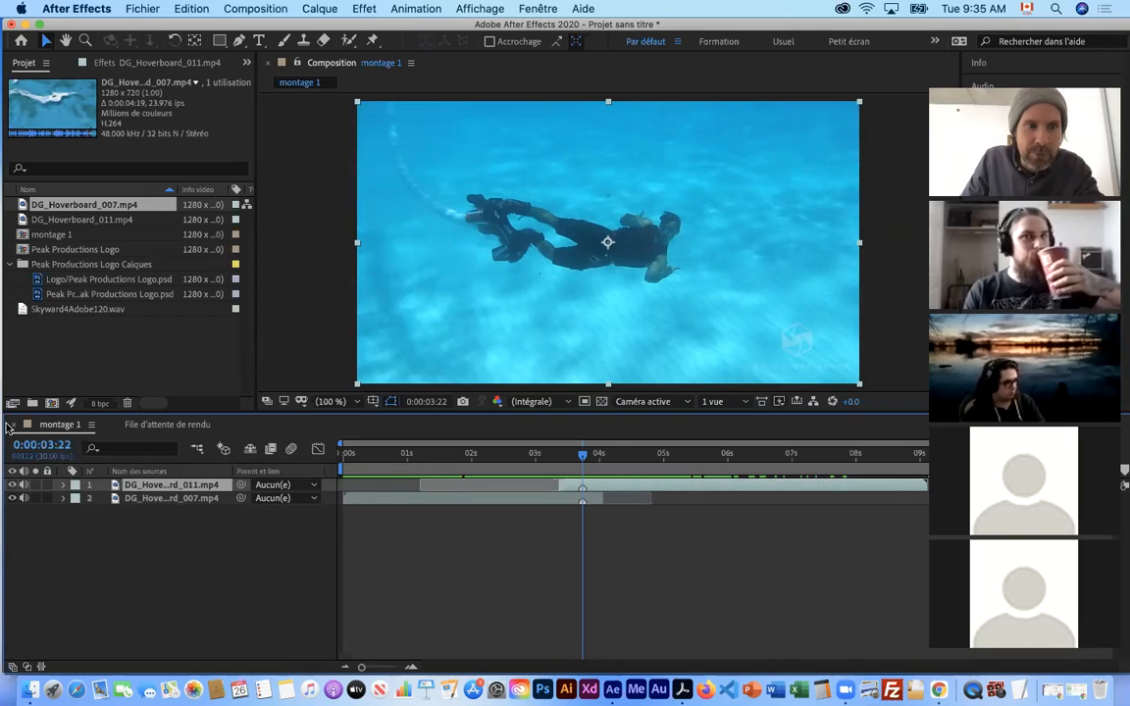
pyautogui.click(66, 444)
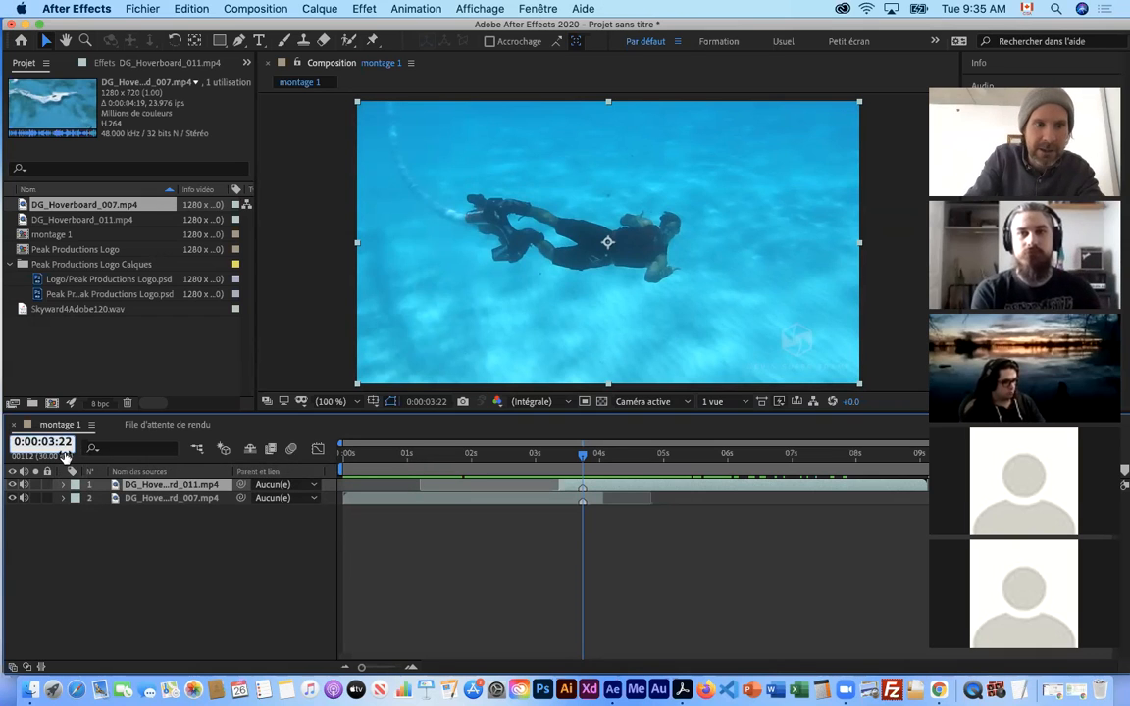
pyautogui.press('BackSpace')
pyautogui.write('1')
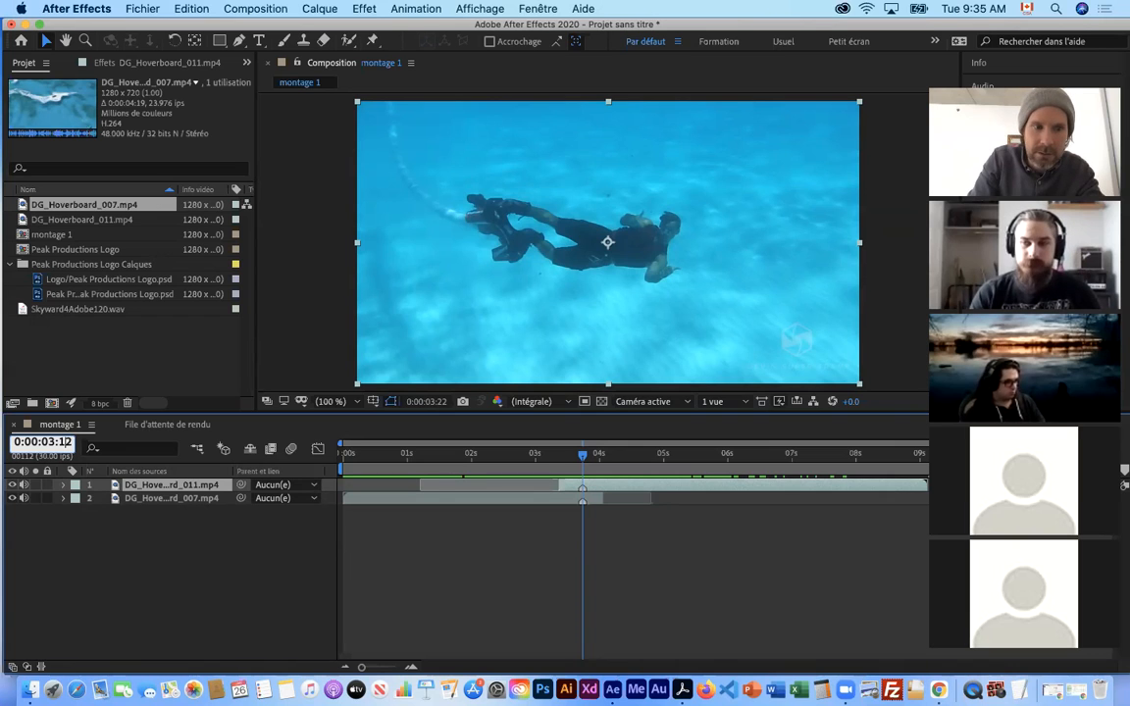
pyautogui.press('Return')
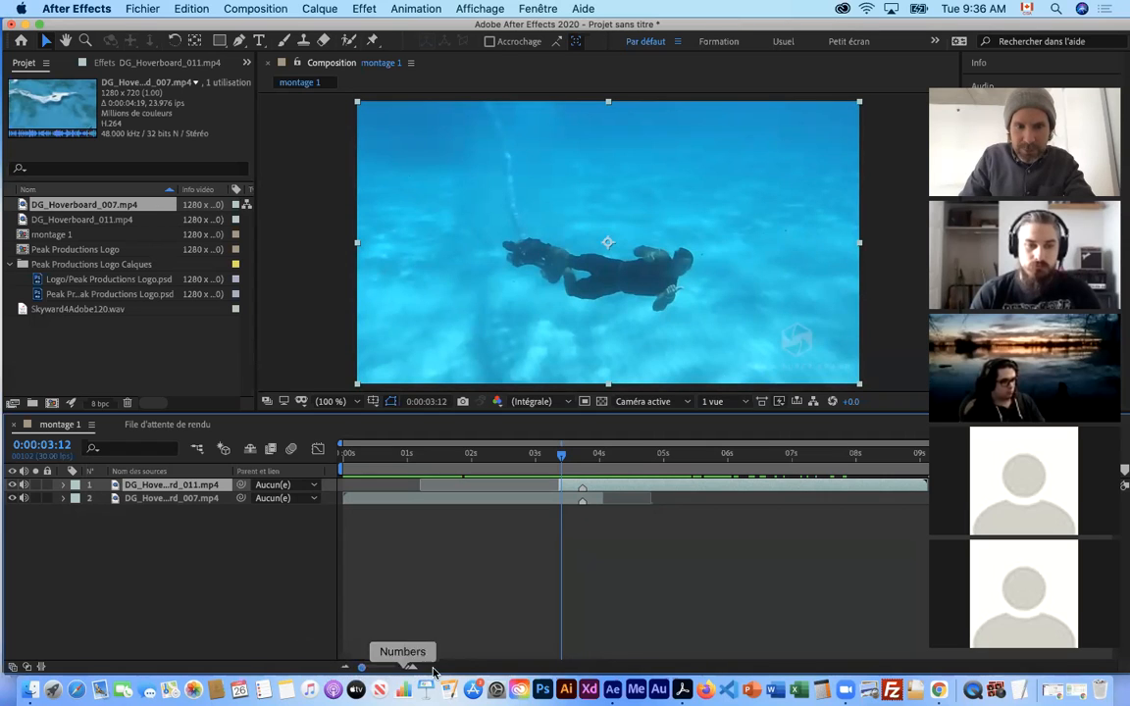
pyautogui.moveTo(361, 669); pyautogui.dragTo(390, 669)
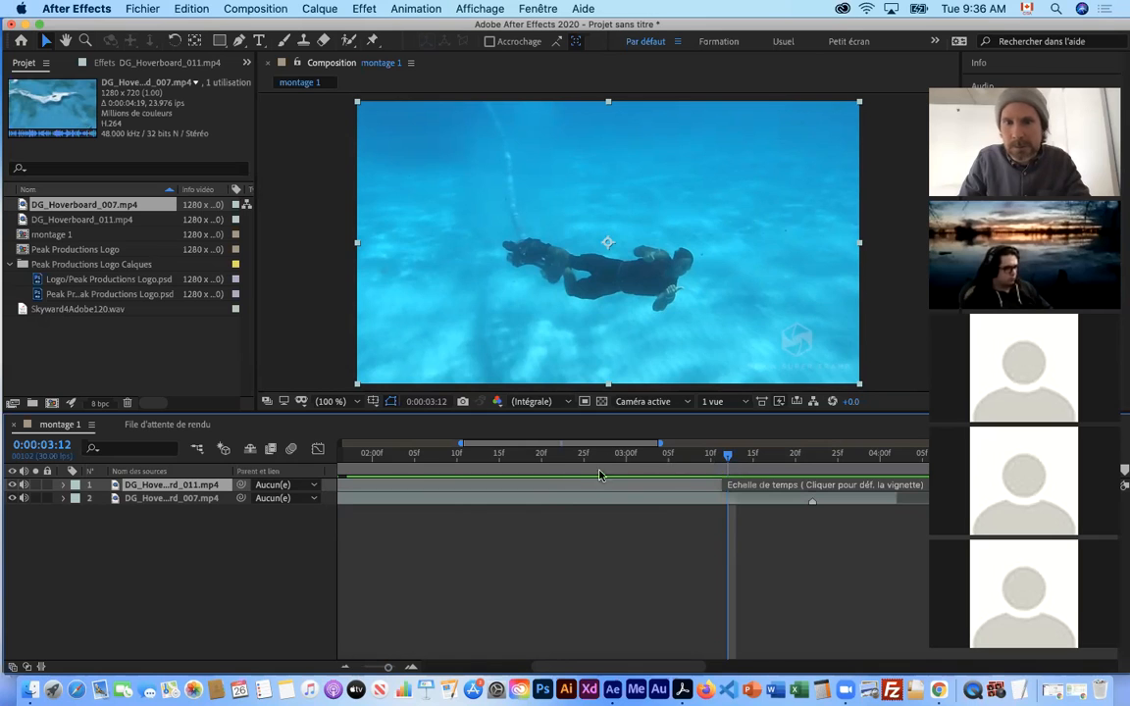
pyautogui.moveTo(393, 669); pyautogui.dragTo(388, 669)
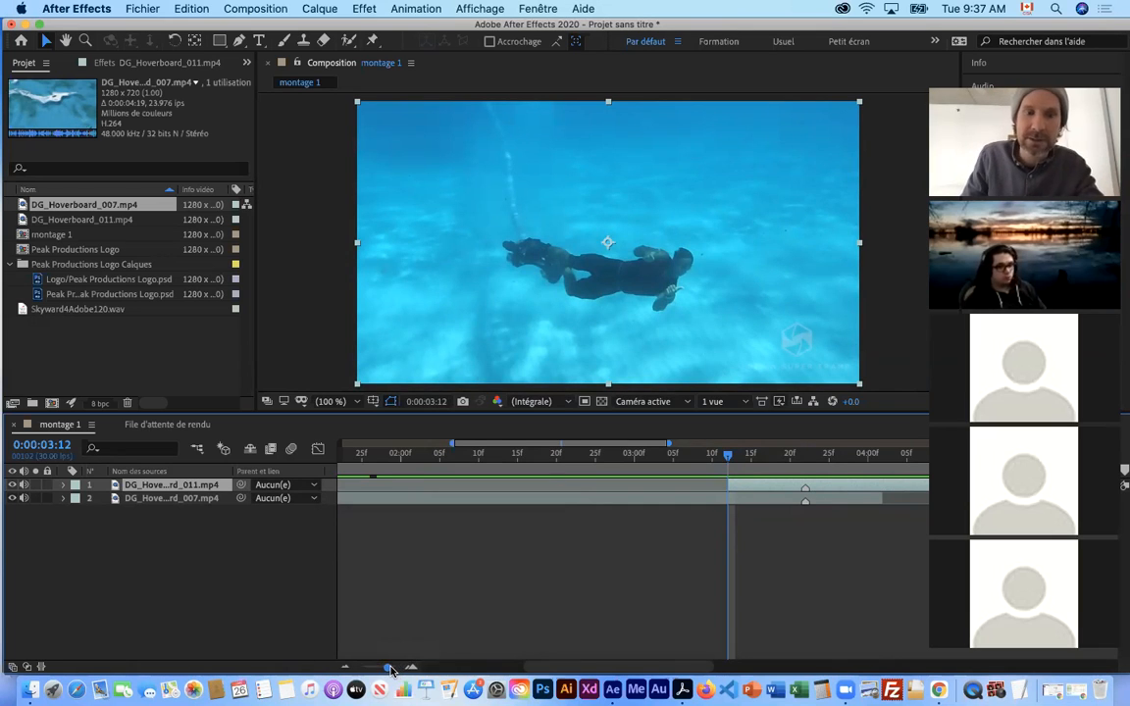
pyautogui.moveTo(390, 669); pyautogui.dragTo(358, 666)
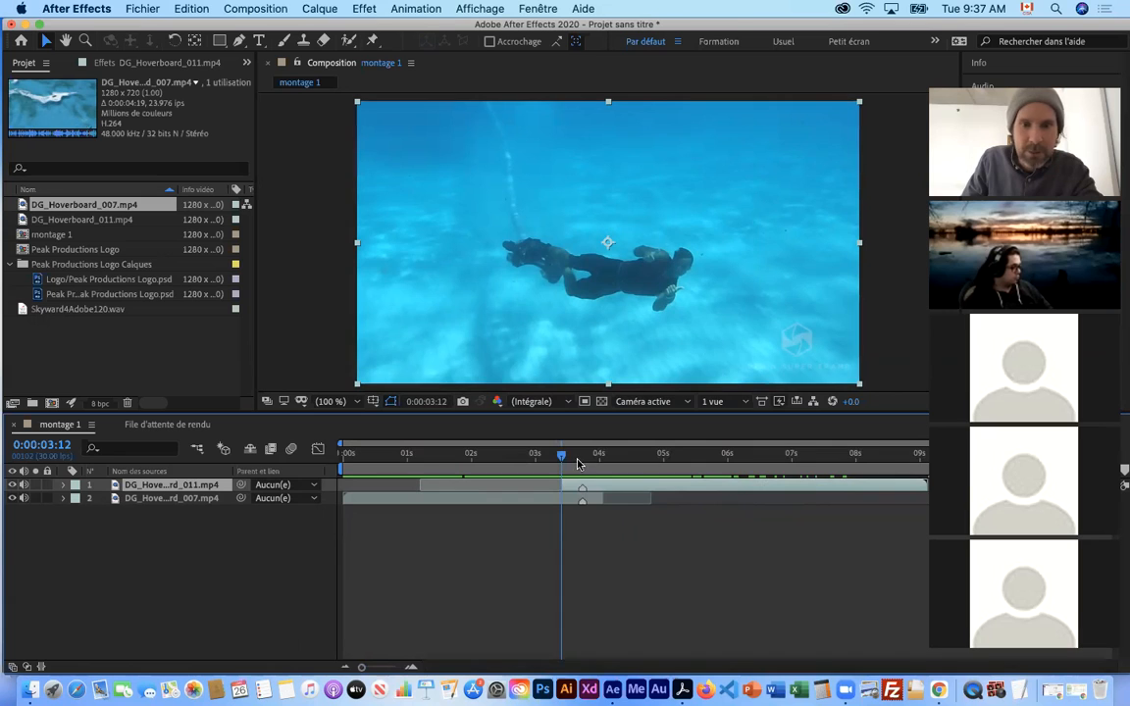
# Move the current time to the markers, advance it ten frames to 0:00:04:02, and align the end of DG_Hoverboard_007.mp4 exactly there
pyautogui.moveTo(564, 463); pyautogui.dragTo(583, 461)
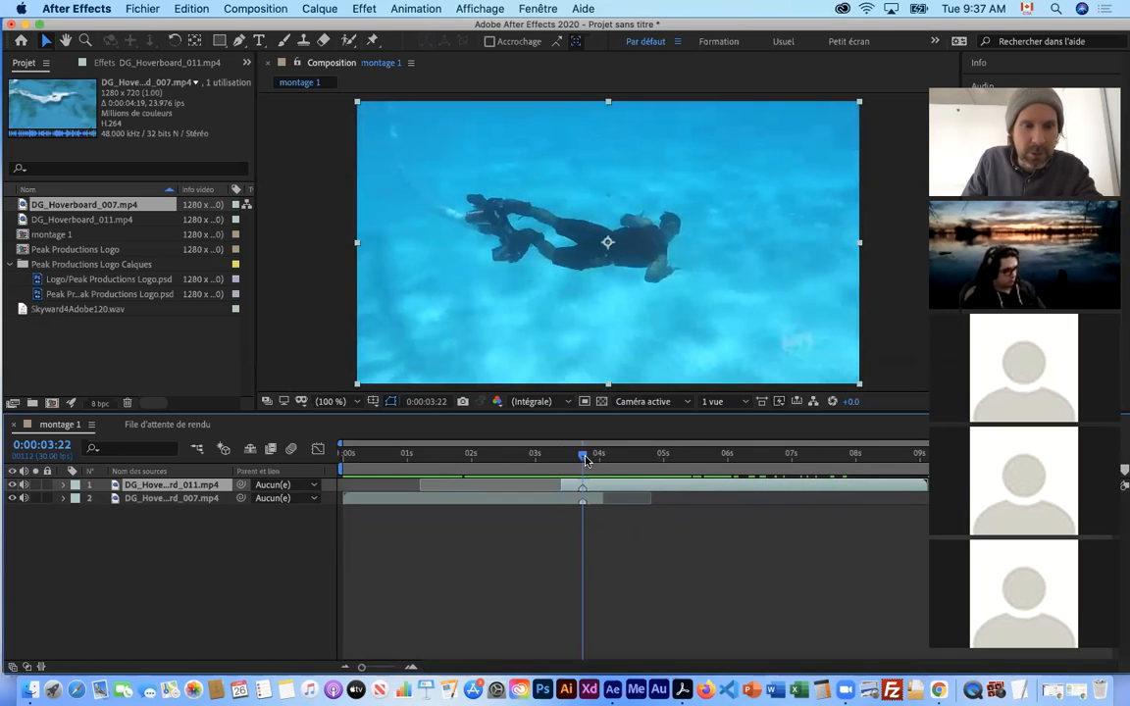
pyautogui.click(66, 449)
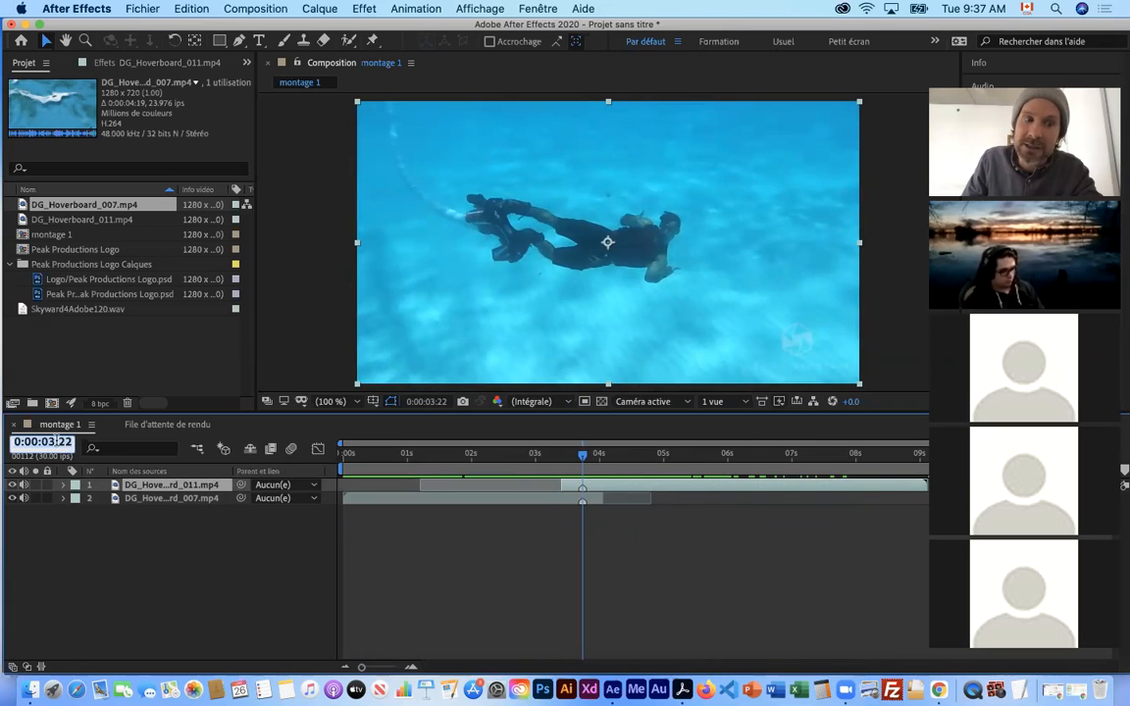
pyautogui.press('BackSpace')
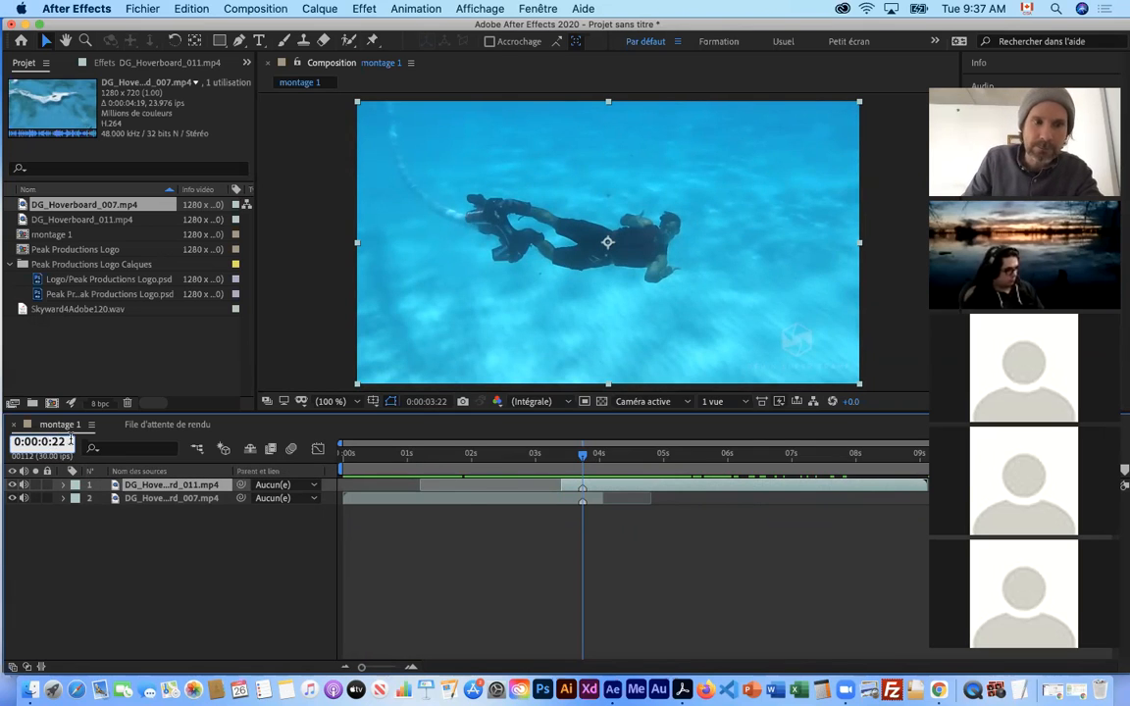
pyautogui.write('+')
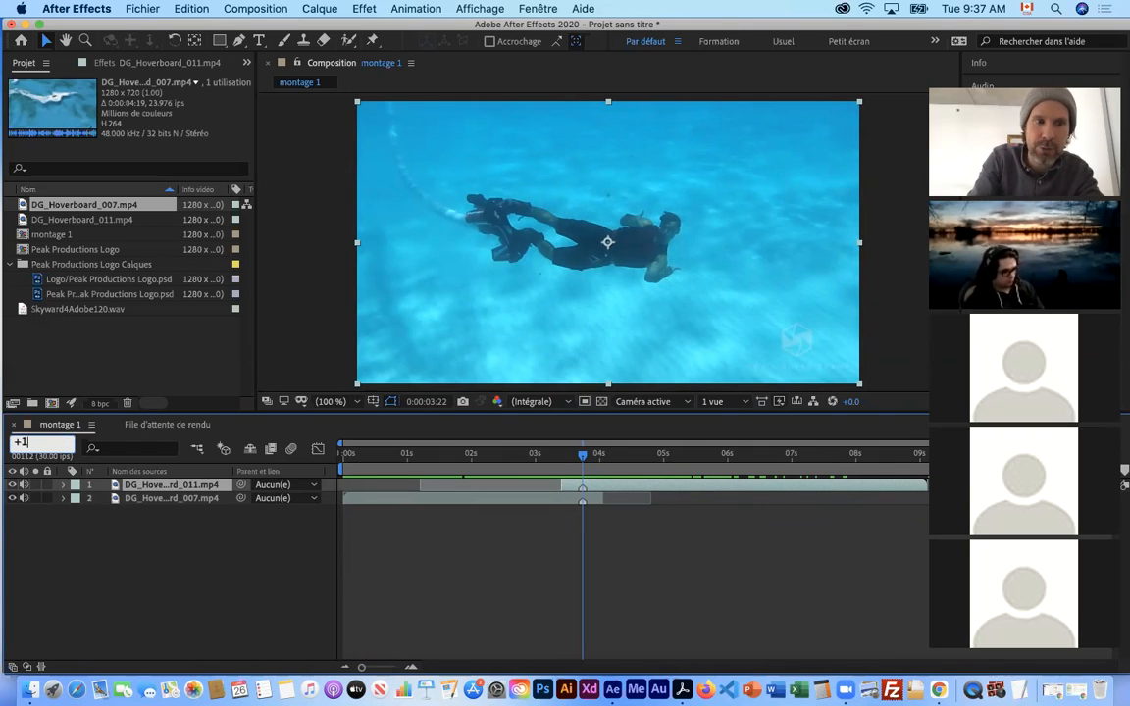
pyautogui.write('10')
pyautogui.press('Return')
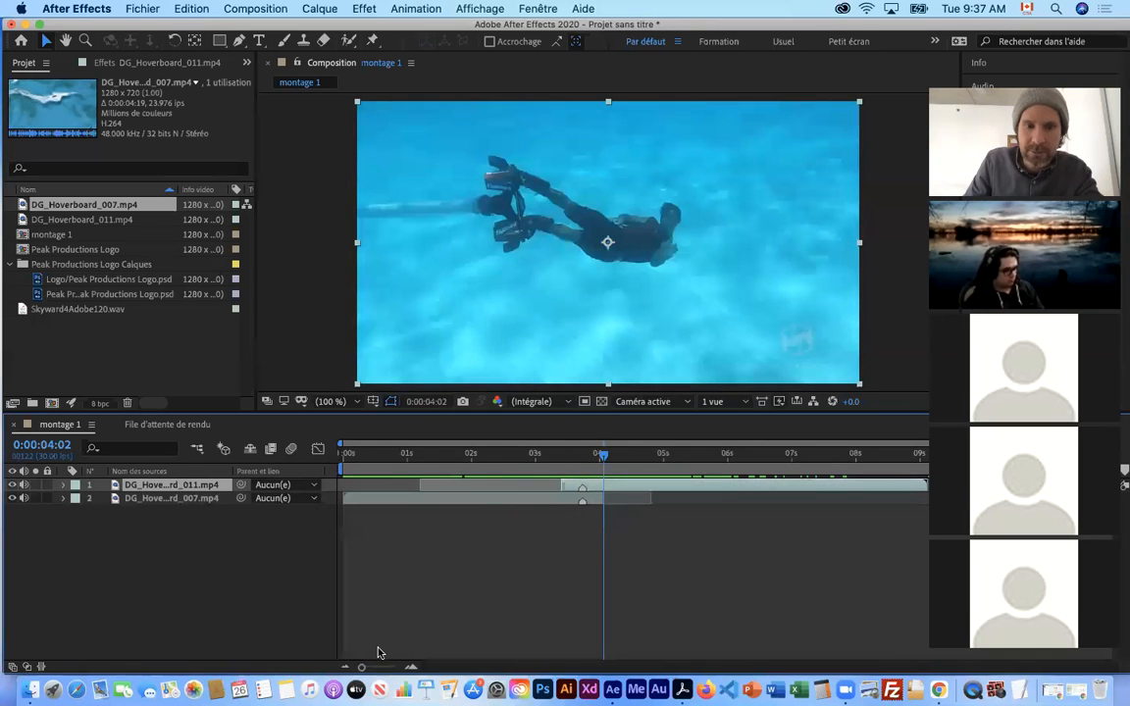
pyautogui.moveTo(365, 669); pyautogui.dragTo(396, 668)
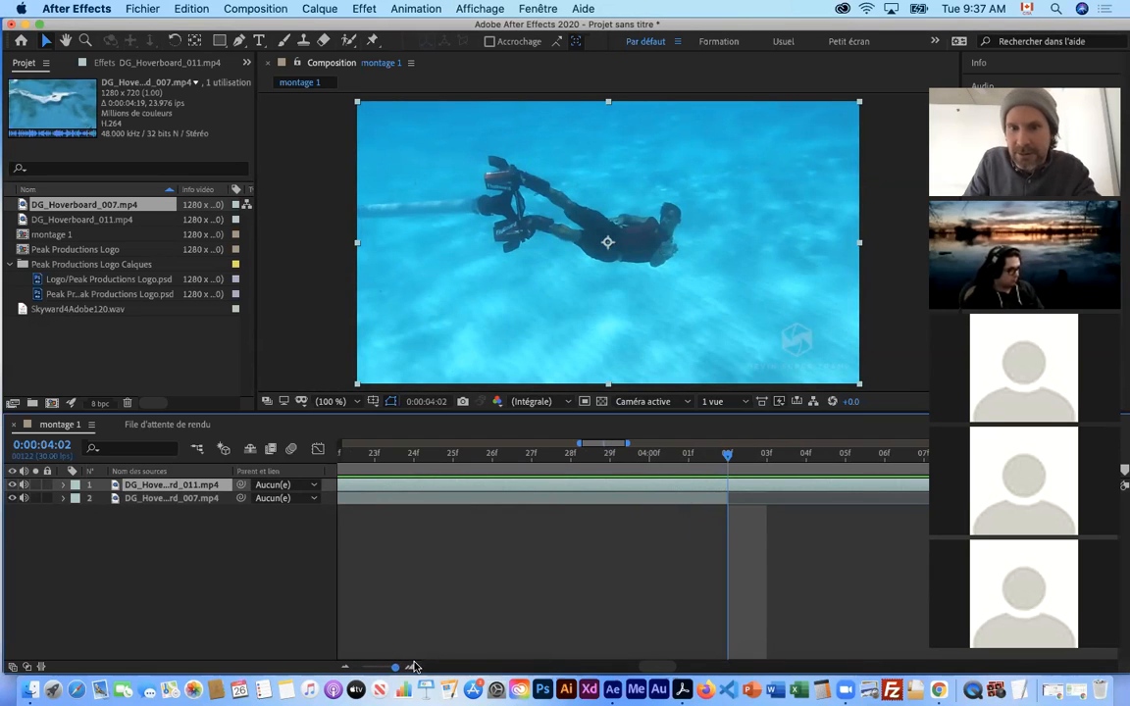
pyautogui.click(727, 498)
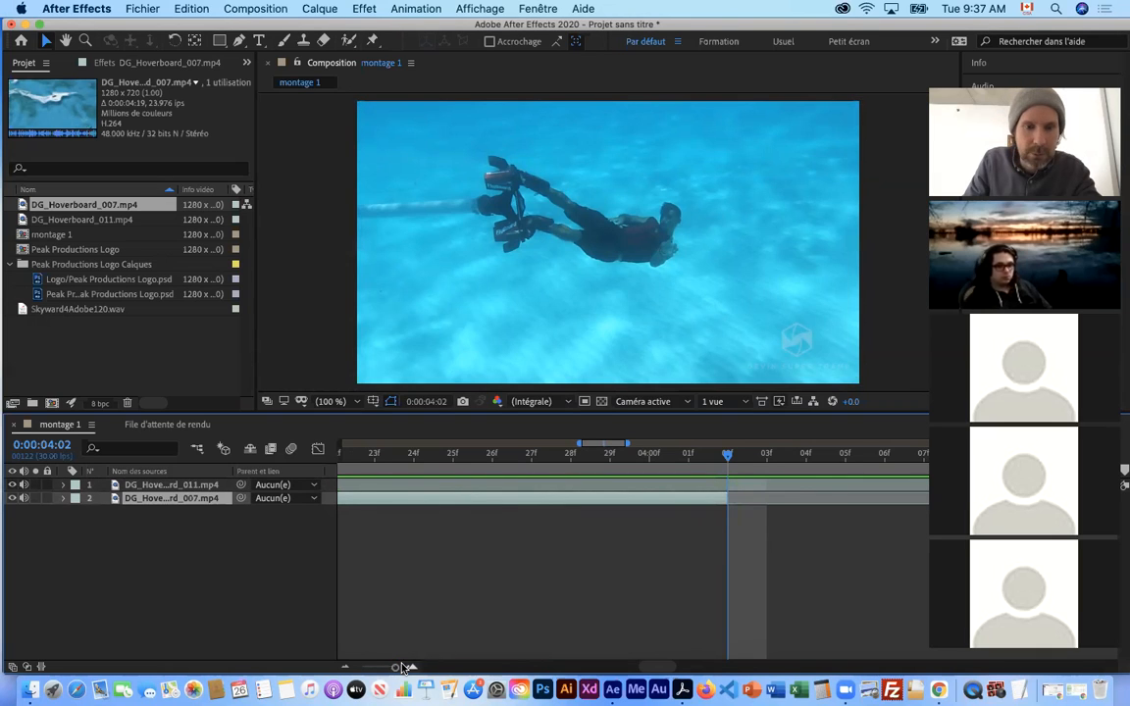
pyautogui.moveTo(396, 668); pyautogui.dragTo(344, 668)
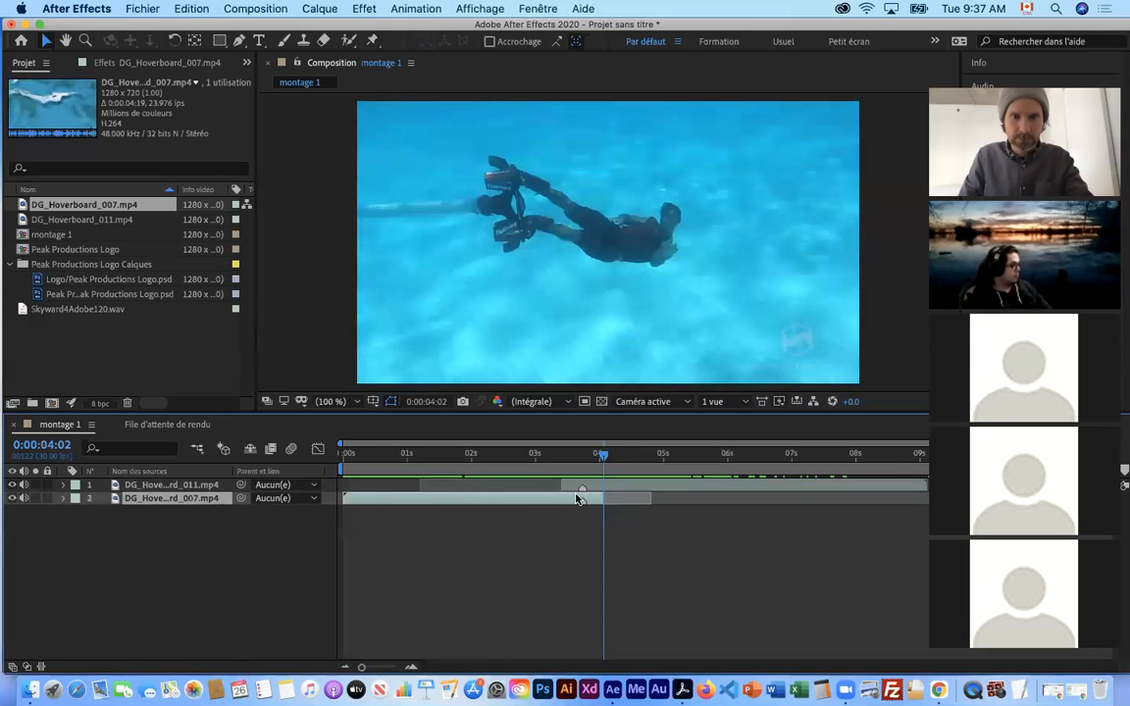
# Scrub back through the overlap of the two hoverboard clips, ending at 0:00:03:15
pyautogui.moveTo(608, 456); pyautogui.dragTo(567, 470)
pyautogui.click(572, 456)
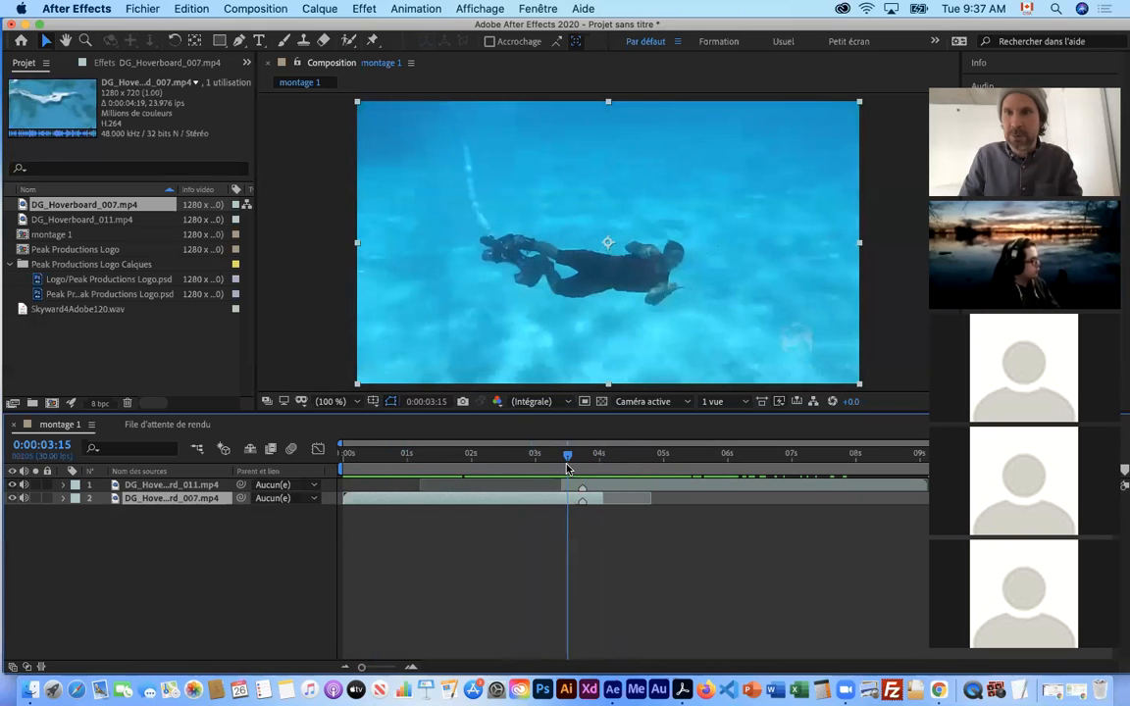
pyautogui.click(571, 460)
pyautogui.moveTo(570, 461); pyautogui.dragTo(568, 461)
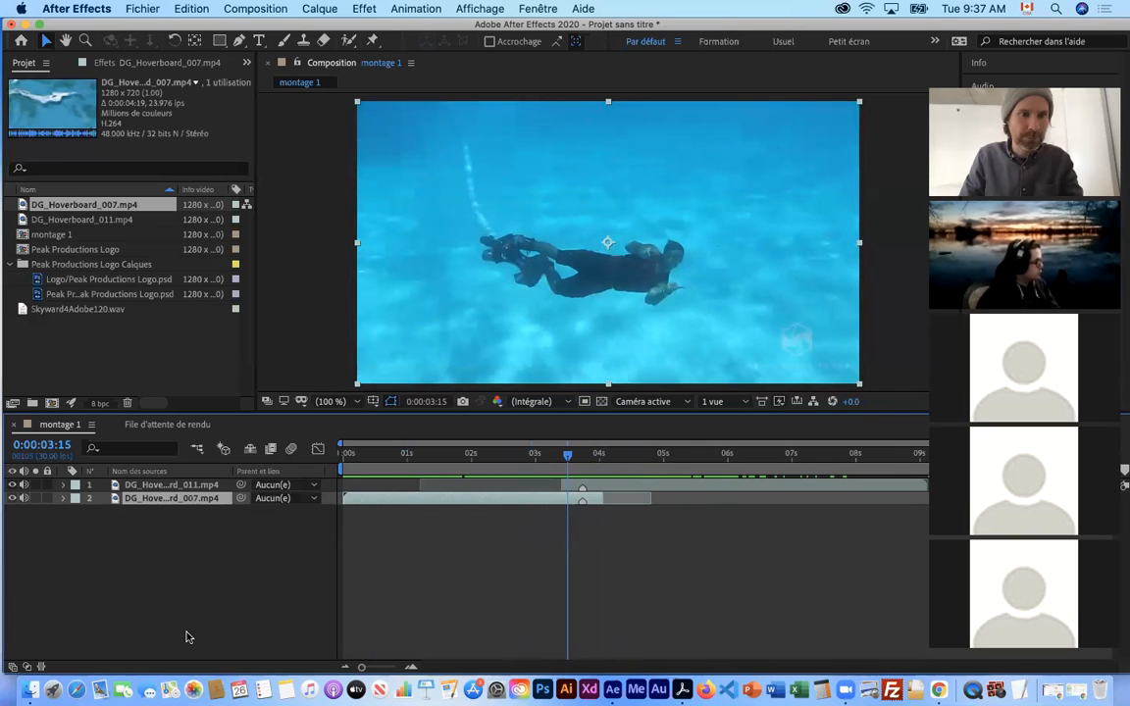
# Compare the thumbnails of the two PSD items in the Peak Productions Logo Calques folder
pyautogui.click(96, 279)
pyautogui.click(101, 296)
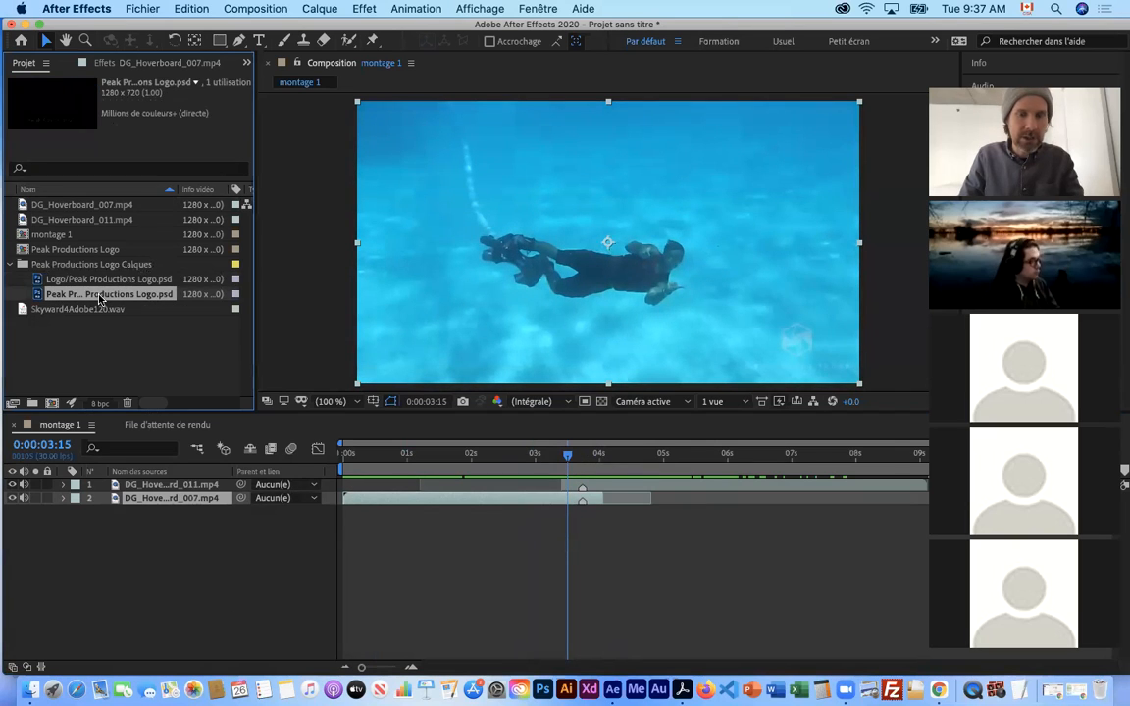
pyautogui.click(85, 282)
pyautogui.click(84, 296)
pyautogui.click(82, 281)
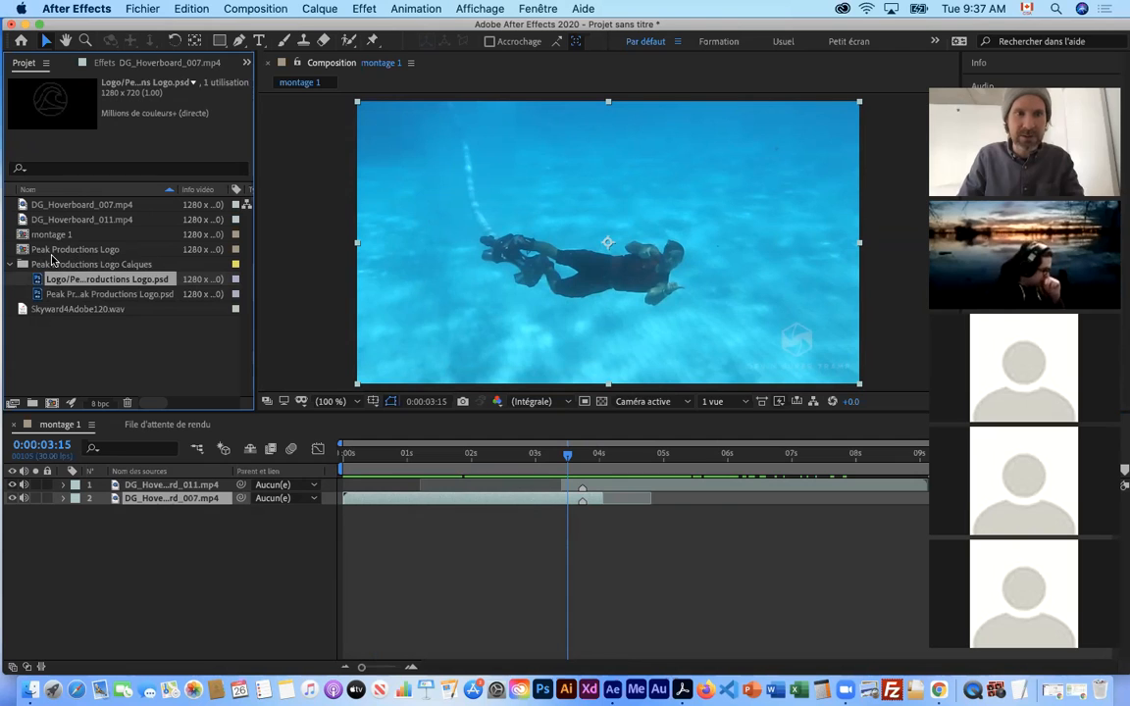
pyautogui.click(46, 296)
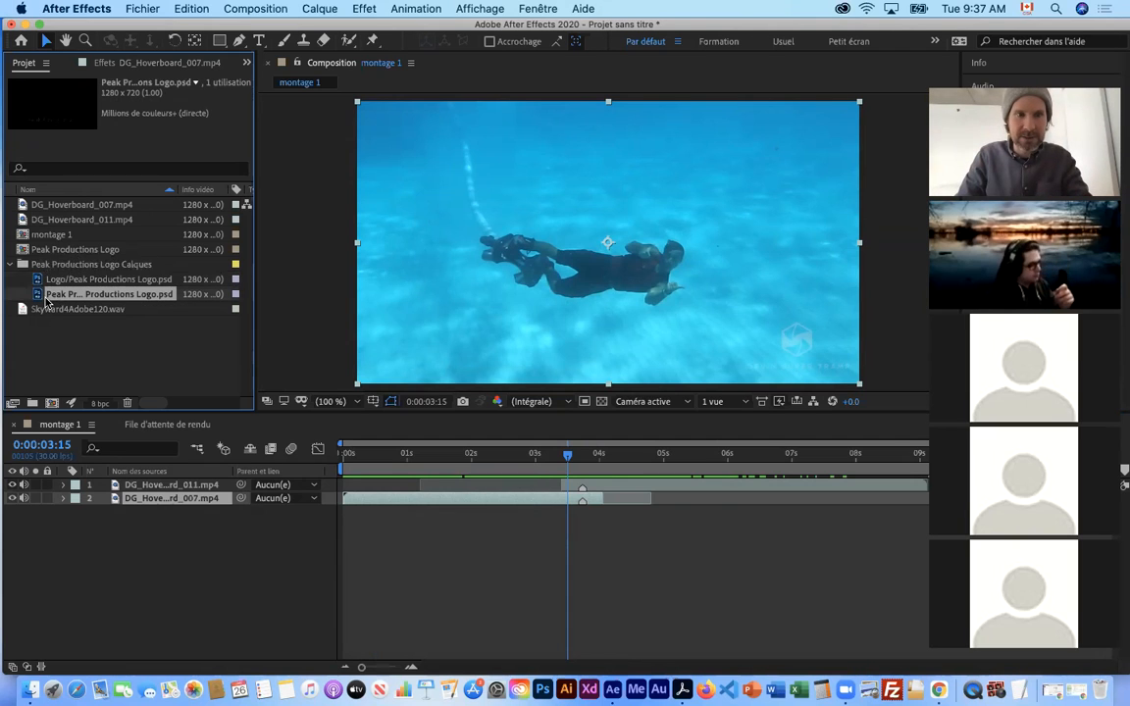
pyautogui.click(10, 265)
pyautogui.click(10, 265)
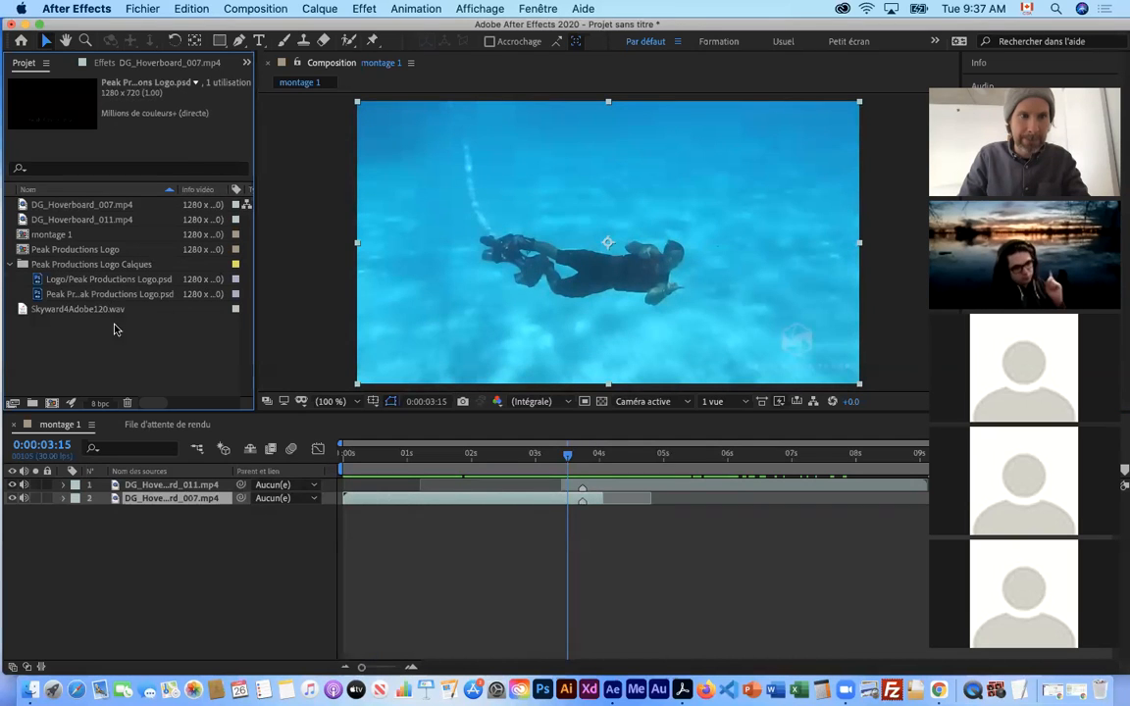
pyautogui.click(110, 284)
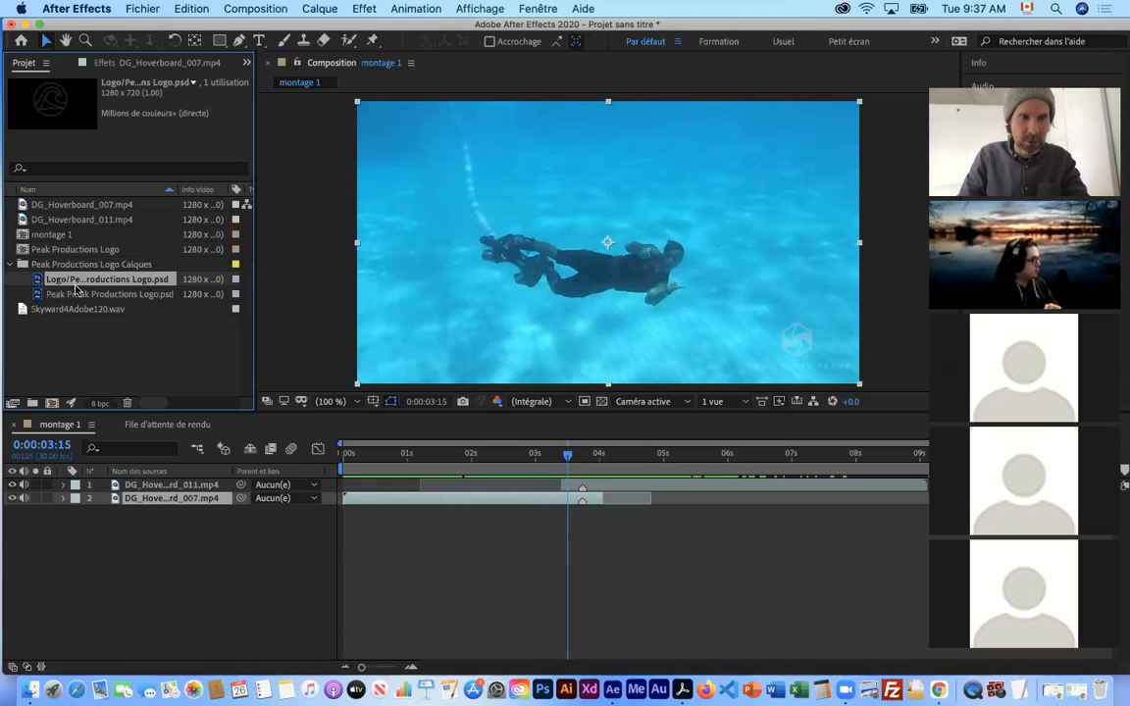
# Add the Logo and Peak Productions PSD items as layers above the clips in montage 1, checking each layer by toggling its visibility
pyautogui.moveTo(37, 283); pyautogui.dragTo(113, 485)
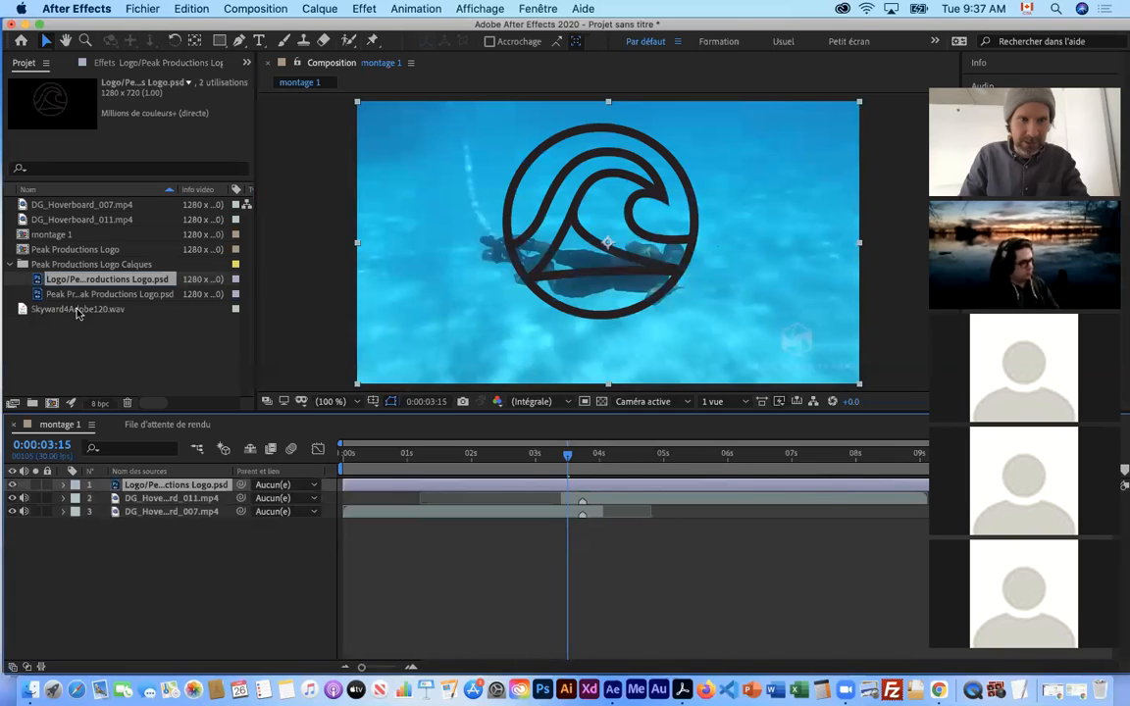
pyautogui.moveTo(77, 298); pyautogui.dragTo(101, 488)
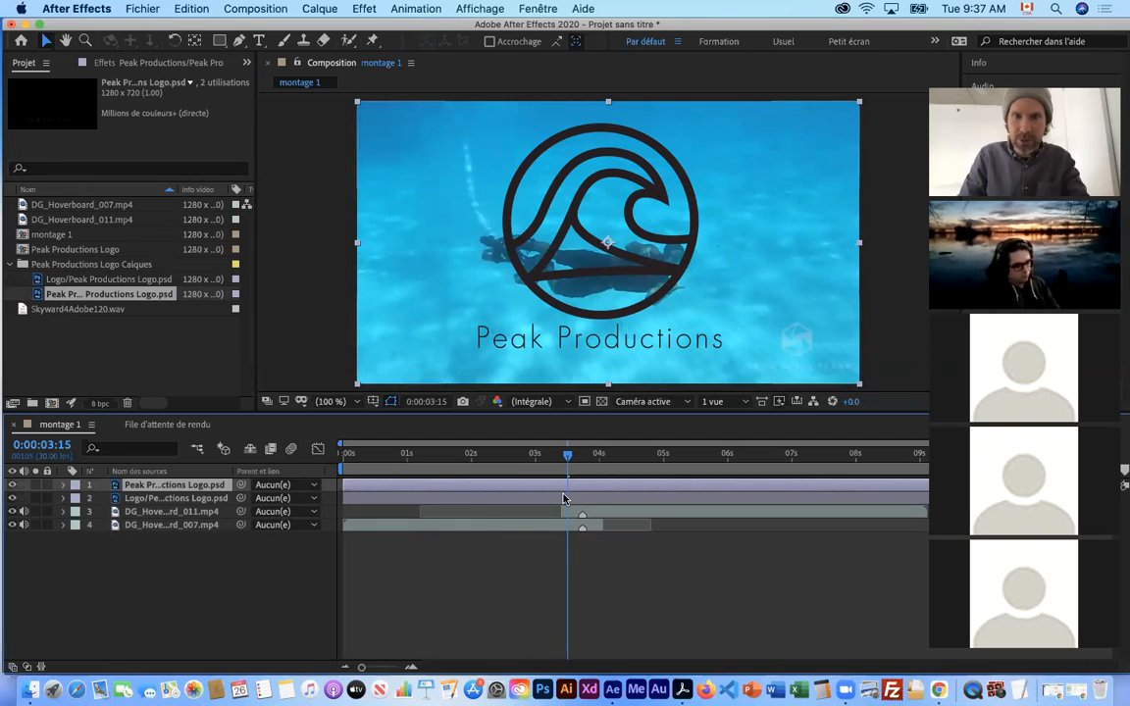
pyautogui.click(13, 486)
pyautogui.click(13, 485)
pyautogui.click(13, 499)
pyautogui.click(13, 498)
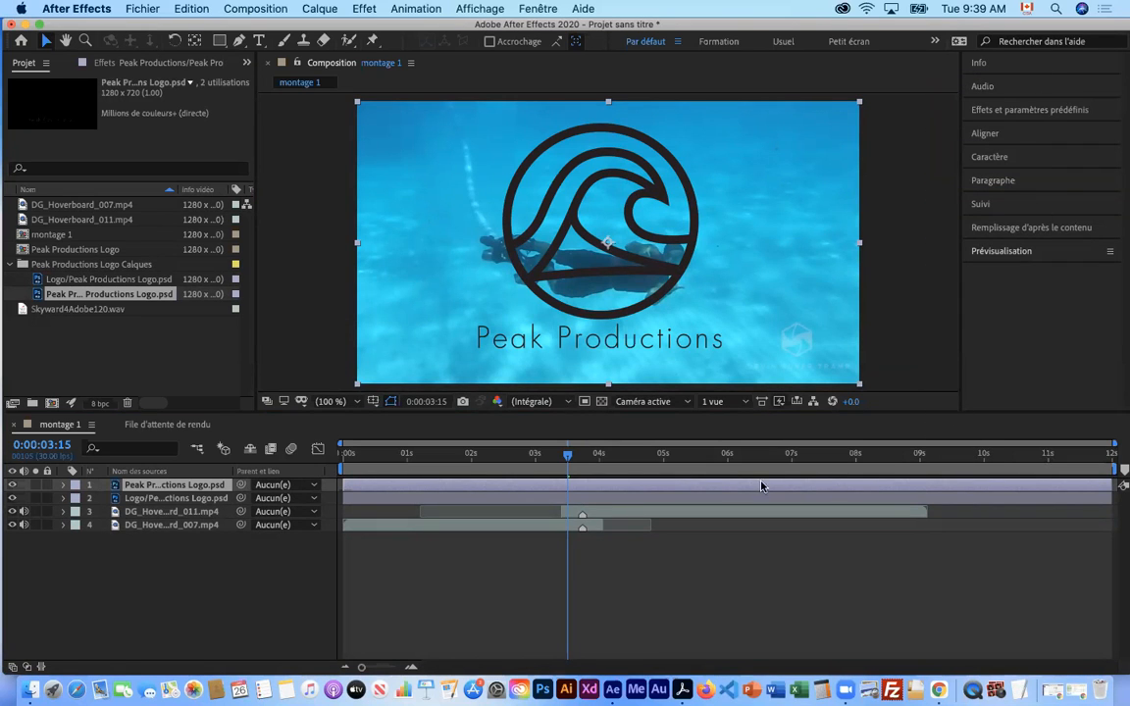
# Set the current time to 0:00:08:00 and trim the start of both logo layers to it
pyautogui.moveTo(574, 461); pyautogui.dragTo(509, 481)
pyautogui.moveTo(581, 485)
pyautogui.mouseDown()
pyautogui.moveTo(906, 494)
pyautogui.moveTo(854, 496)
pyautogui.mouseUp()
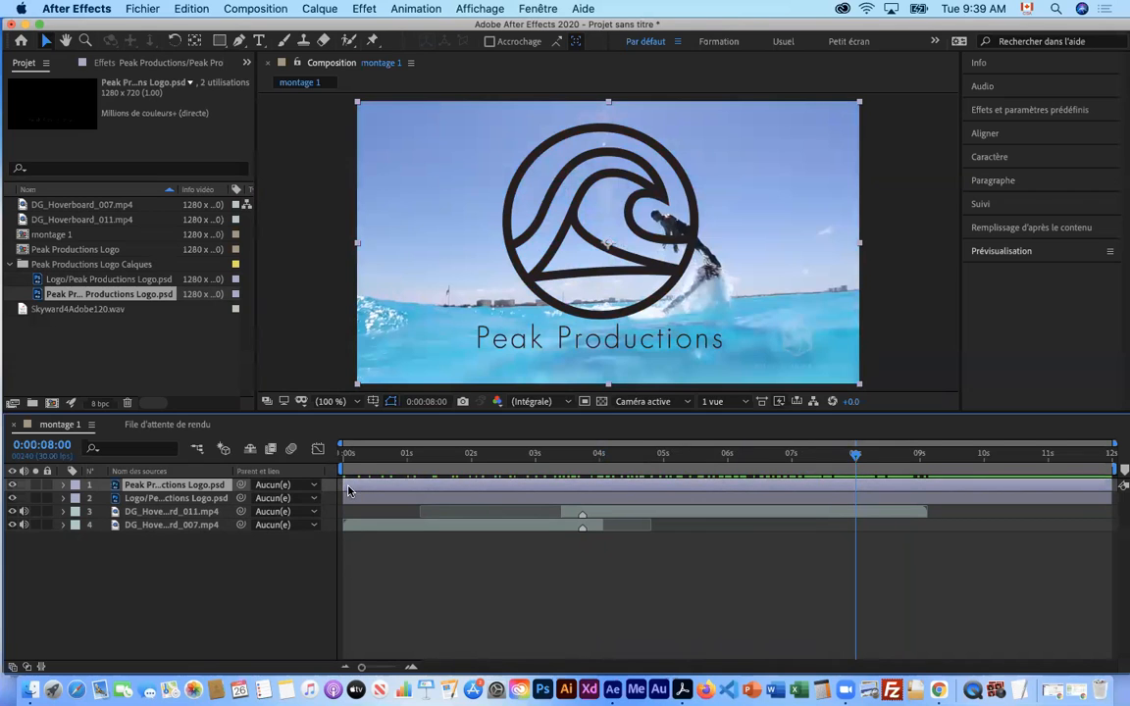
pyautogui.moveTo(345, 485); pyautogui.dragTo(856, 485)
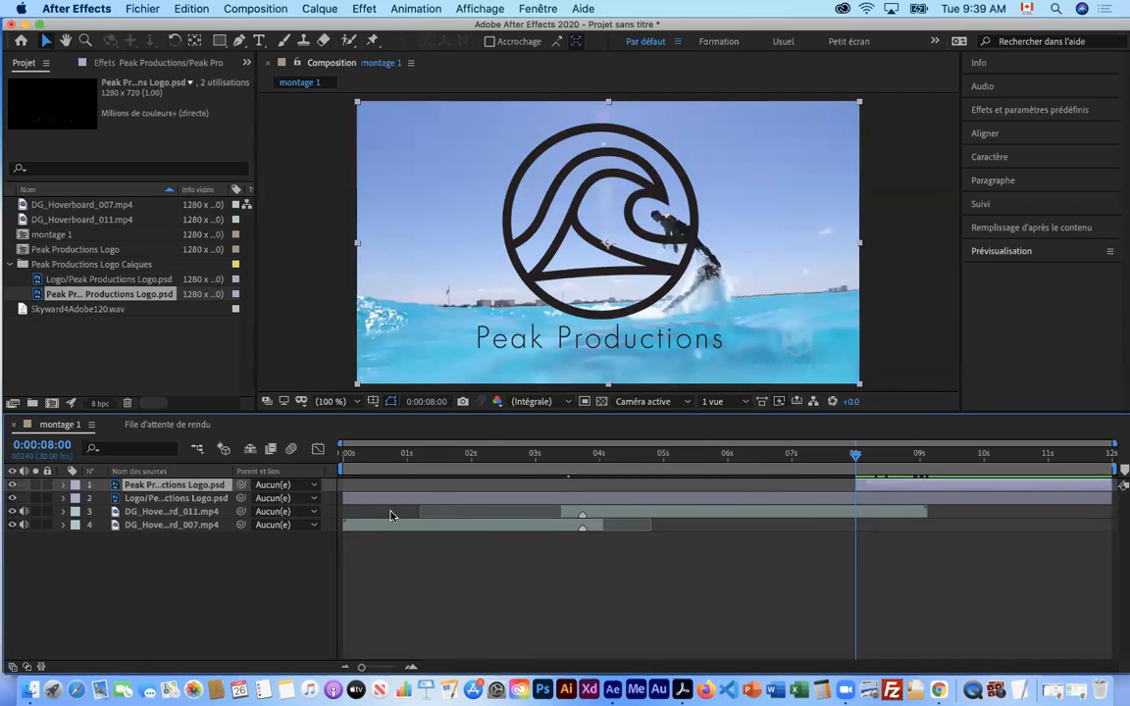
pyautogui.click(345, 500)
pyautogui.moveTo(345, 501); pyautogui.dragTo(881, 498)
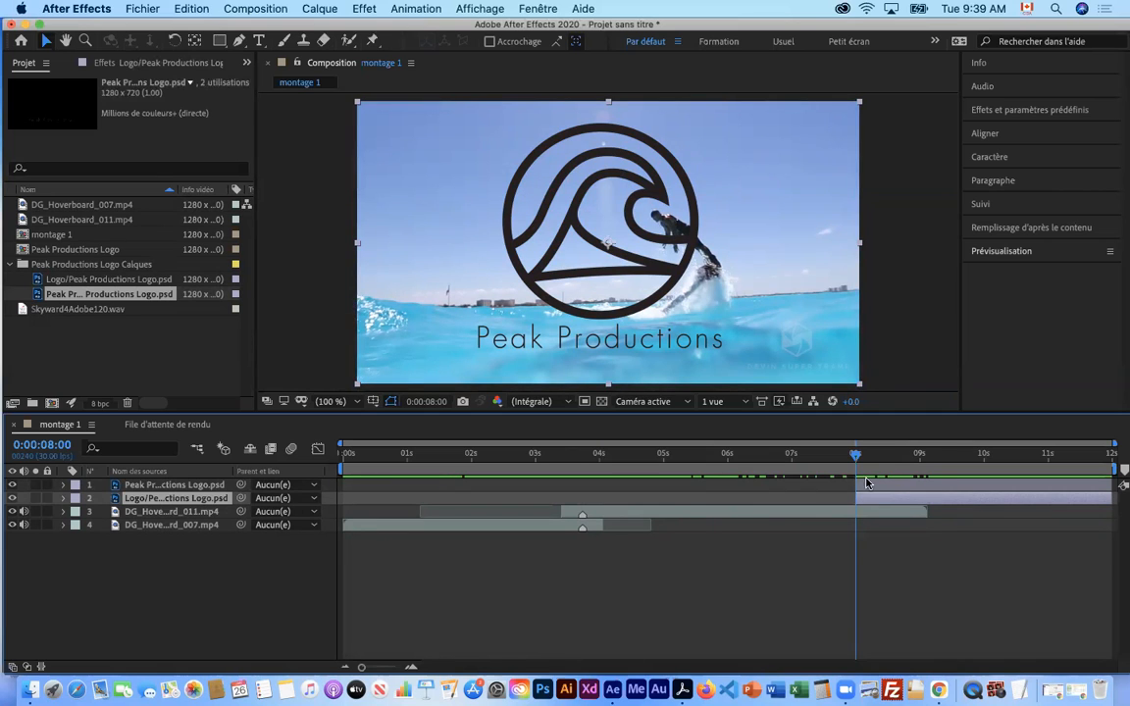
# Try starting the Peak Productions text layer slightly after 0:00:08:00 and scrub through the montage, ending at 0:00:03:08
pyautogui.moveTo(810, 460); pyautogui.dragTo(1008, 486)
pyautogui.moveTo(888, 491); pyautogui.dragTo(863, 483)
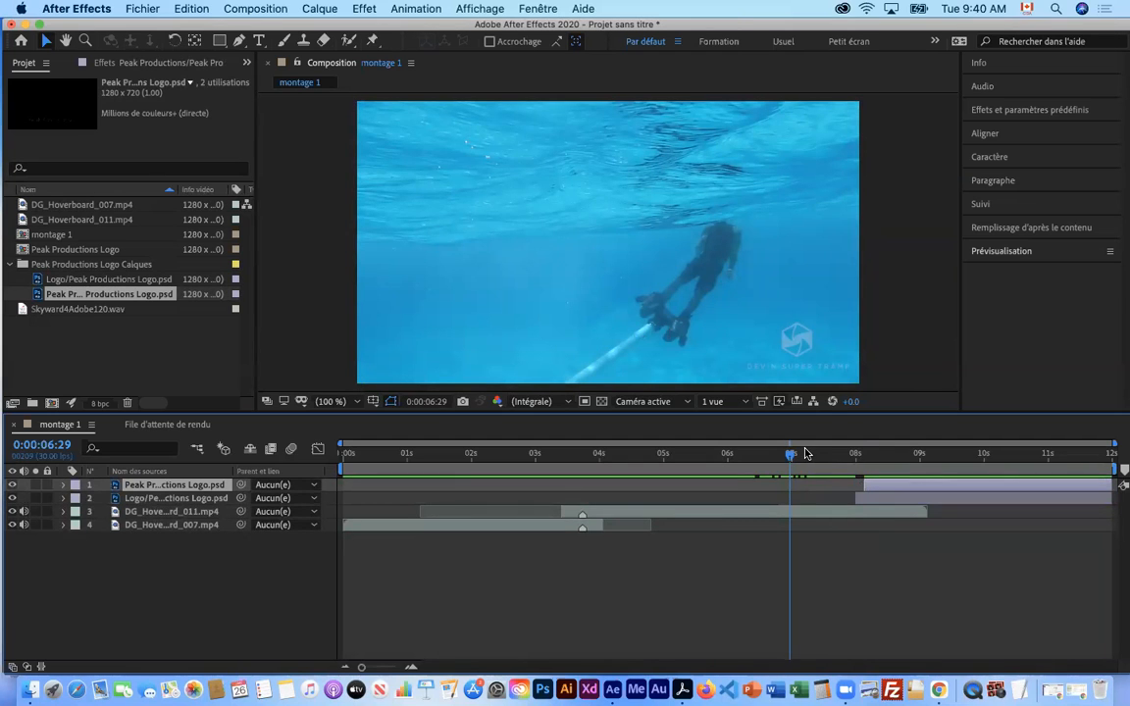
pyautogui.moveTo(791, 456); pyautogui.dragTo(843, 463)
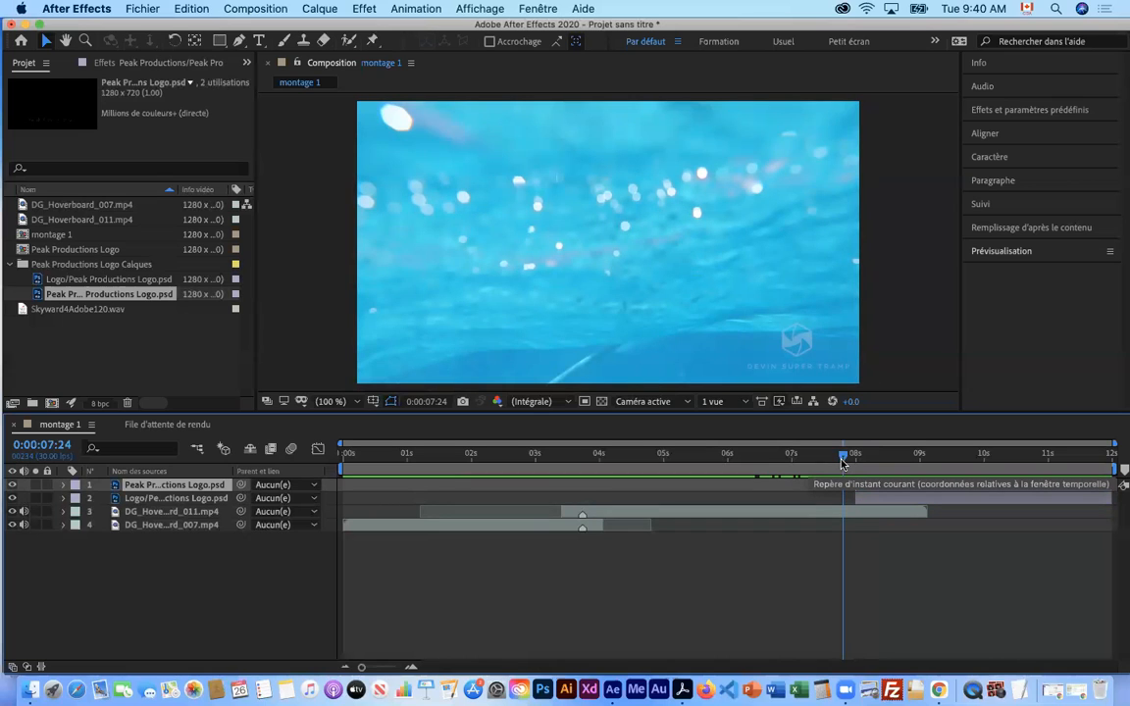
pyautogui.moveTo(843, 457); pyautogui.dragTo(552, 482)
pyautogui.press('space')
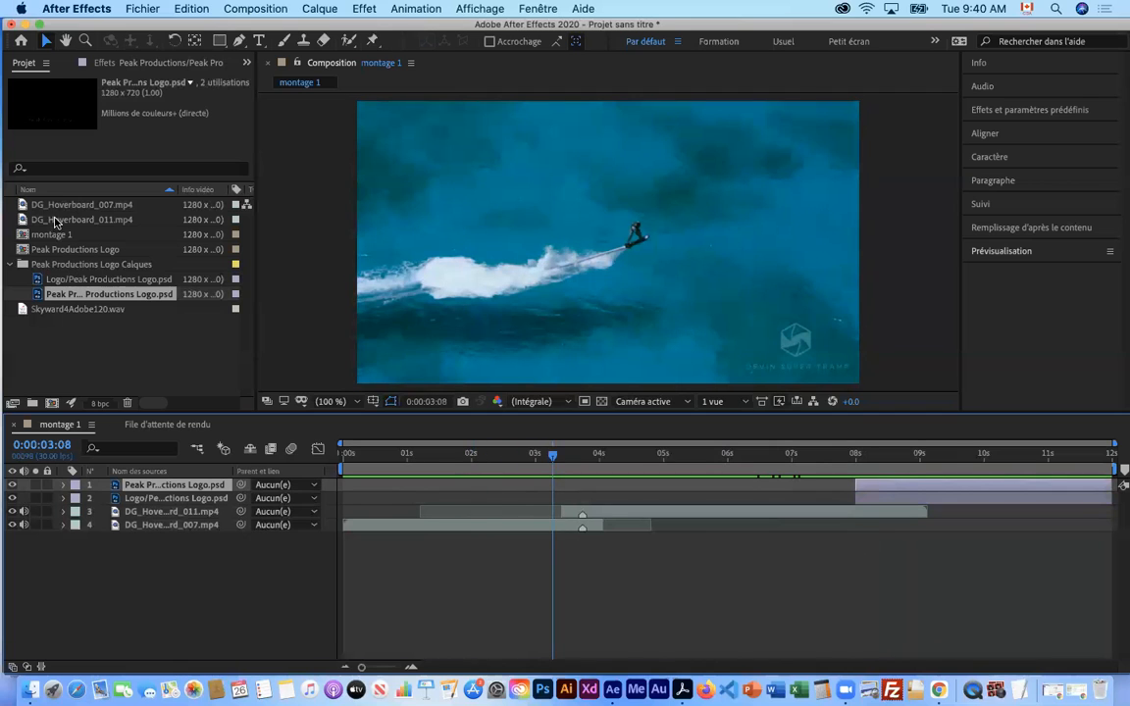
# Add Skyward4Adobe120.wav to montage 1 as the lowest layer, below the two hoverboard clips
pyautogui.click(56, 225)
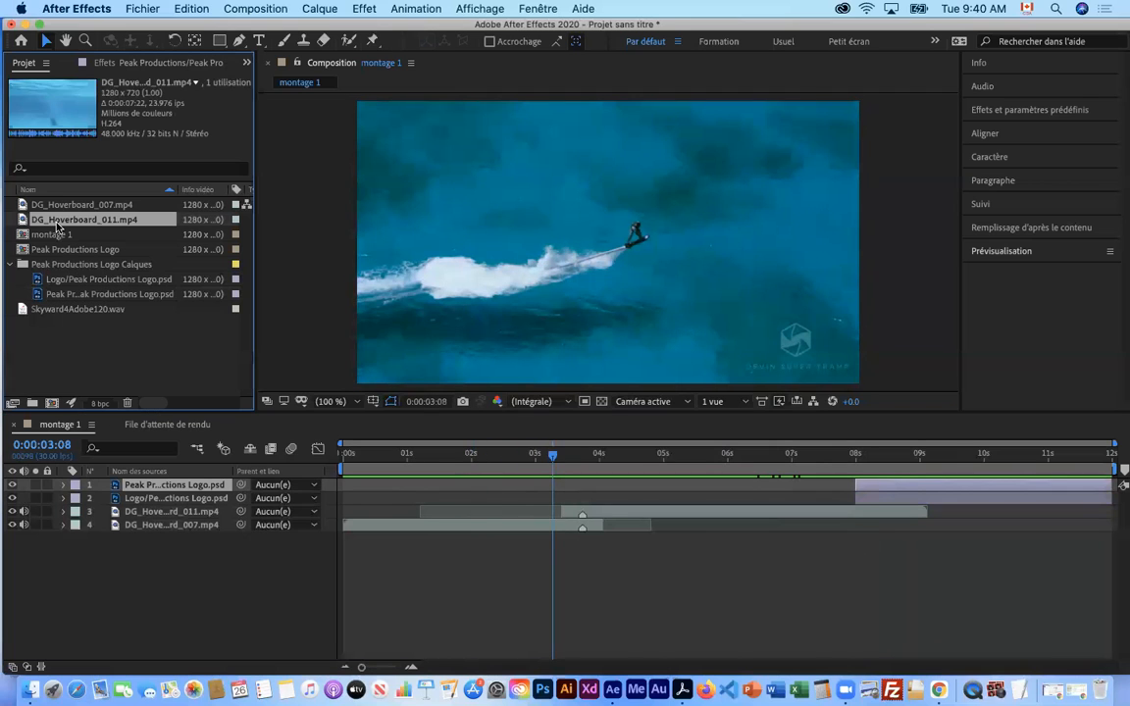
pyautogui.click(78, 309)
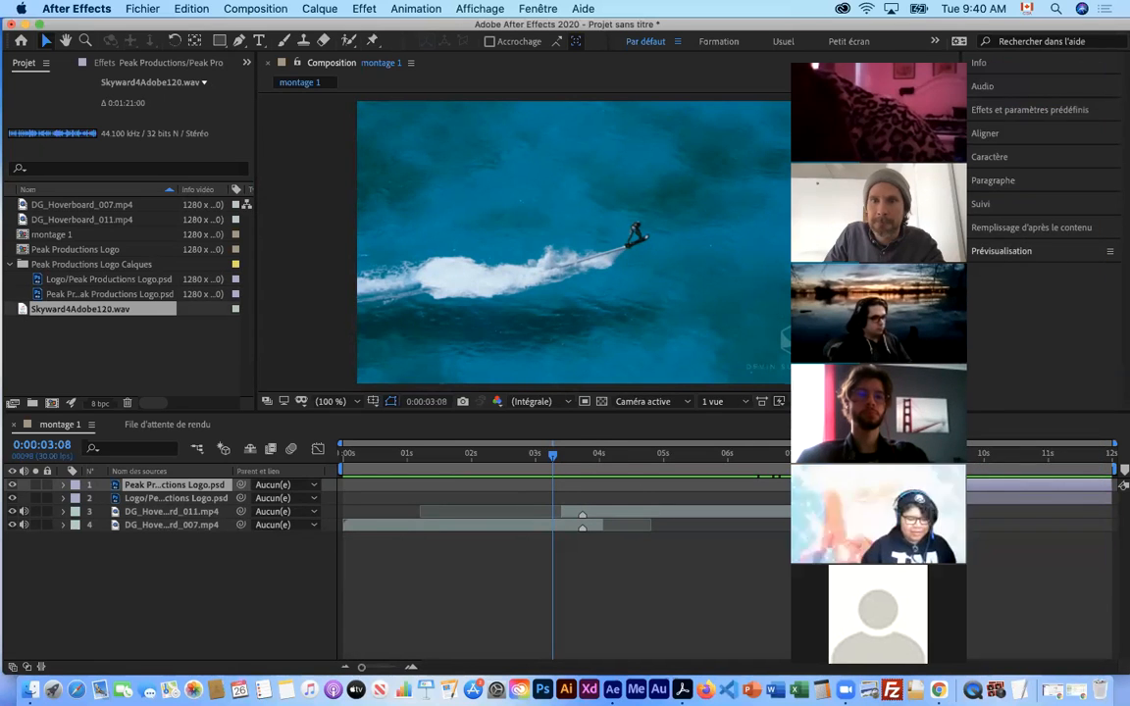
pyautogui.moveTo(24, 312); pyautogui.dragTo(78, 543)
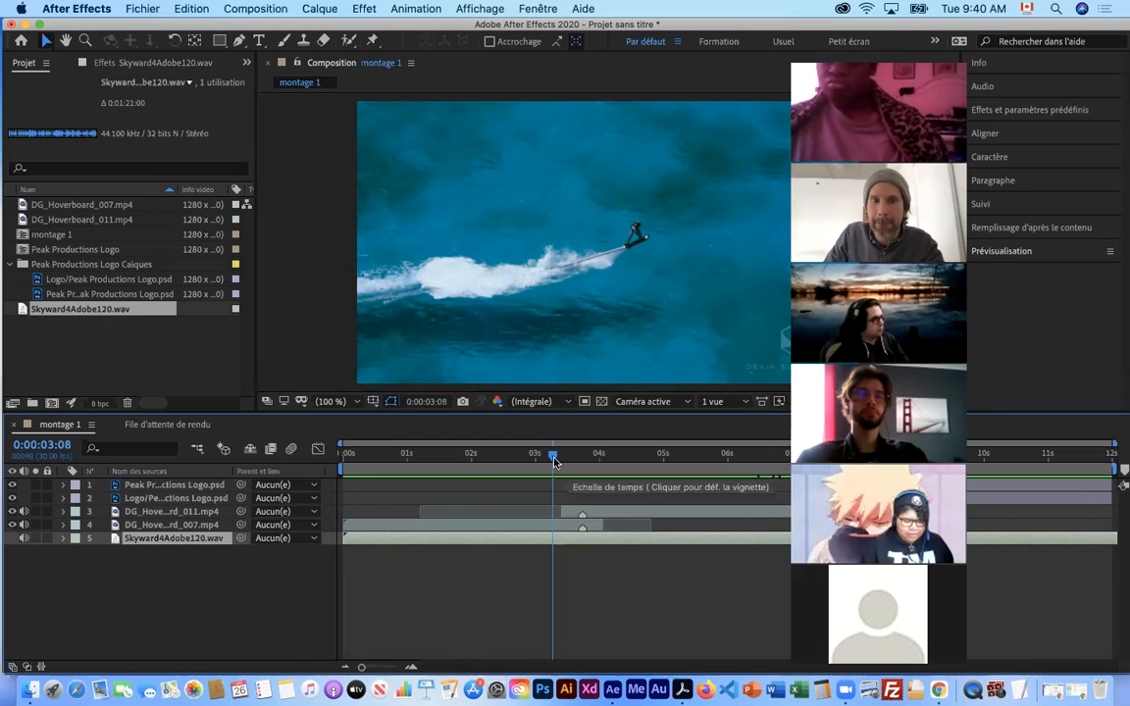
# Scrub the montage with its audio layer from 0:00:00:00, ending at 0:00:04:18
pyautogui.moveTo(553, 461); pyautogui.dragTo(536, 460)
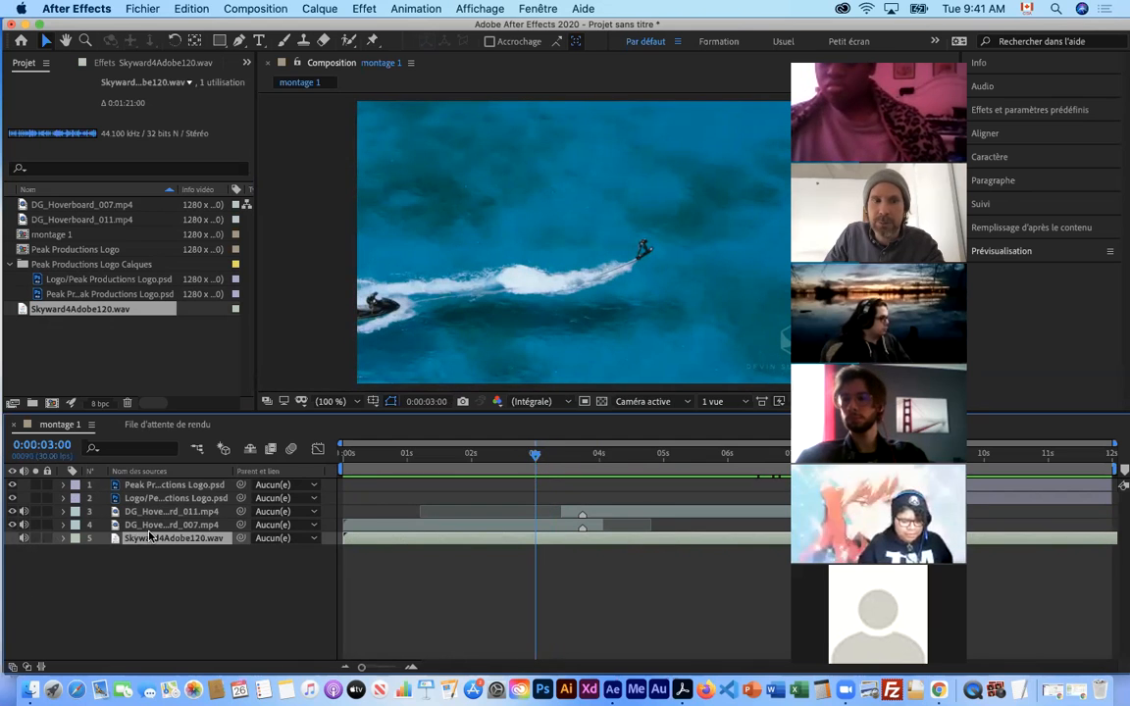
pyautogui.moveTo(155, 516); pyautogui.dragTo(162, 545)
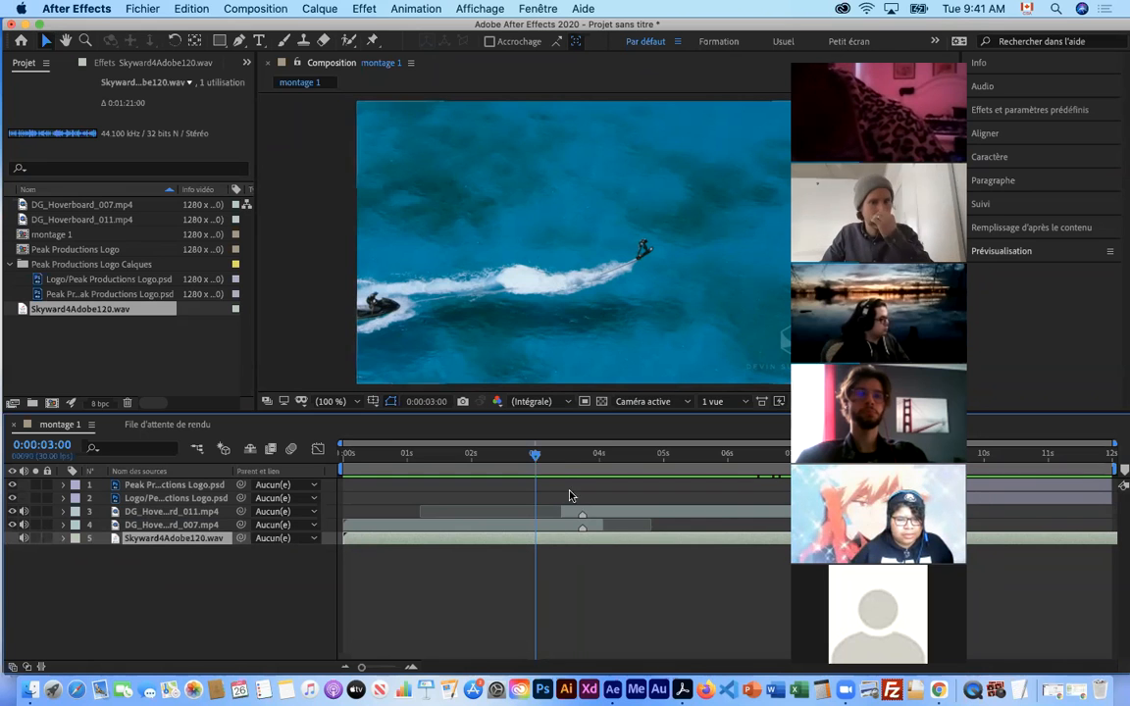
pyautogui.moveTo(536, 458); pyautogui.dragTo(339, 462)
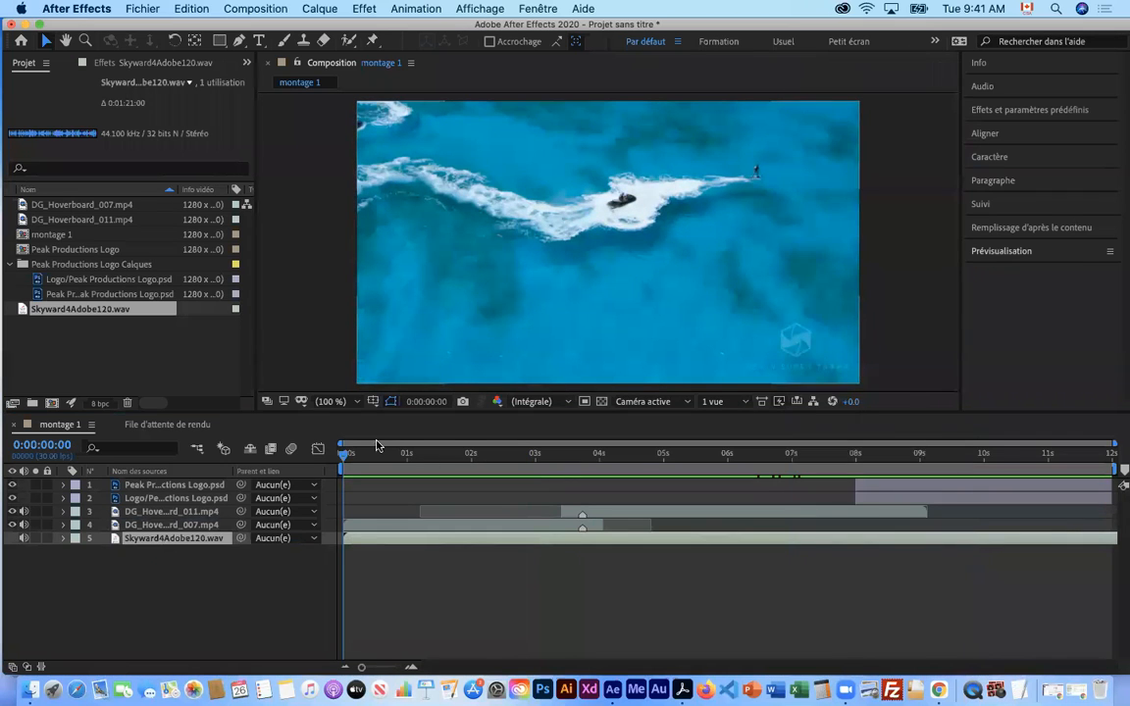
pyautogui.moveTo(345, 458); pyautogui.dragTo(646, 473)
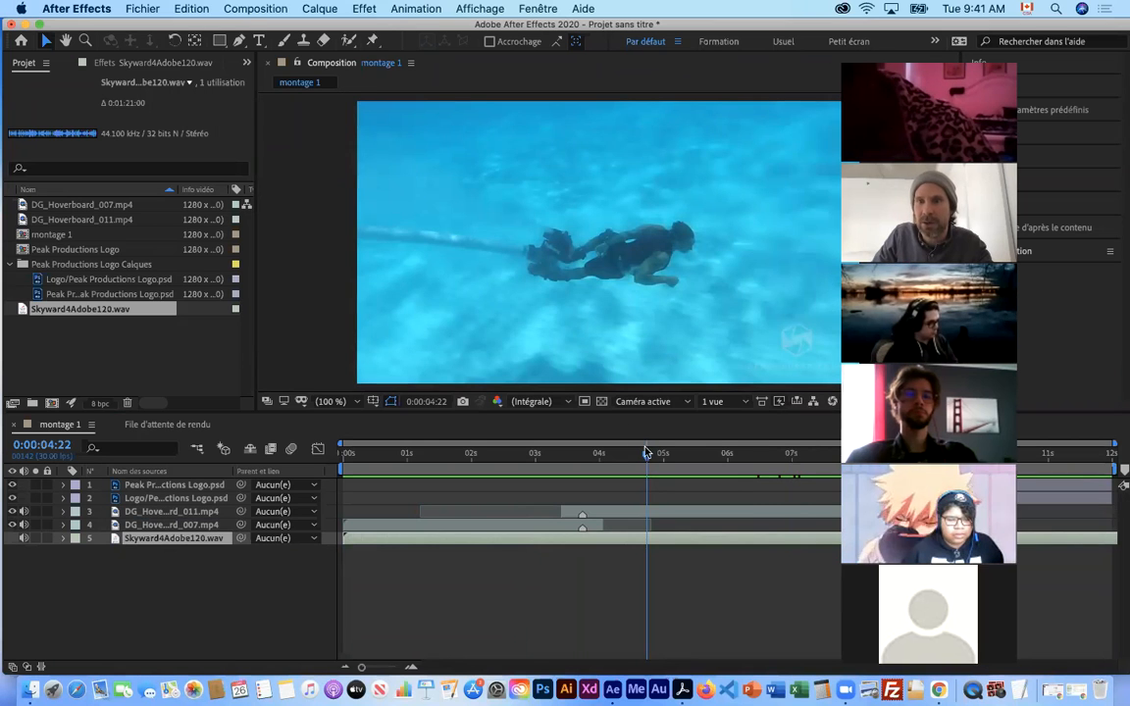
pyautogui.moveTo(646, 457)
pyautogui.mouseDown()
pyautogui.moveTo(603, 463)
pyautogui.moveTo(654, 474)
pyautogui.moveTo(504, 473)
pyautogui.moveTo(640, 476)
pyautogui.mouseUp()
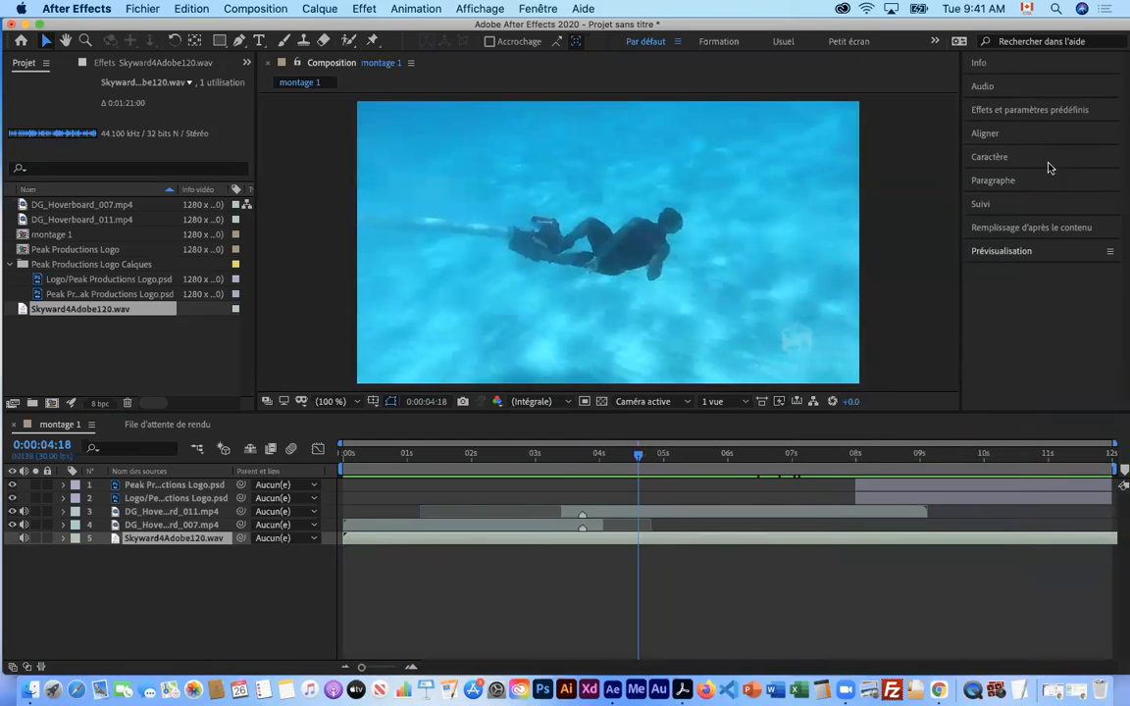
# Expand the Prévisualisation panel, examine its playback options at full-window size, restore the layout and locate it in the list of available panels
pyautogui.click(1010, 260)
pyautogui.click(1010, 257)
pyautogui.click(1007, 254)
pyautogui.press('`')
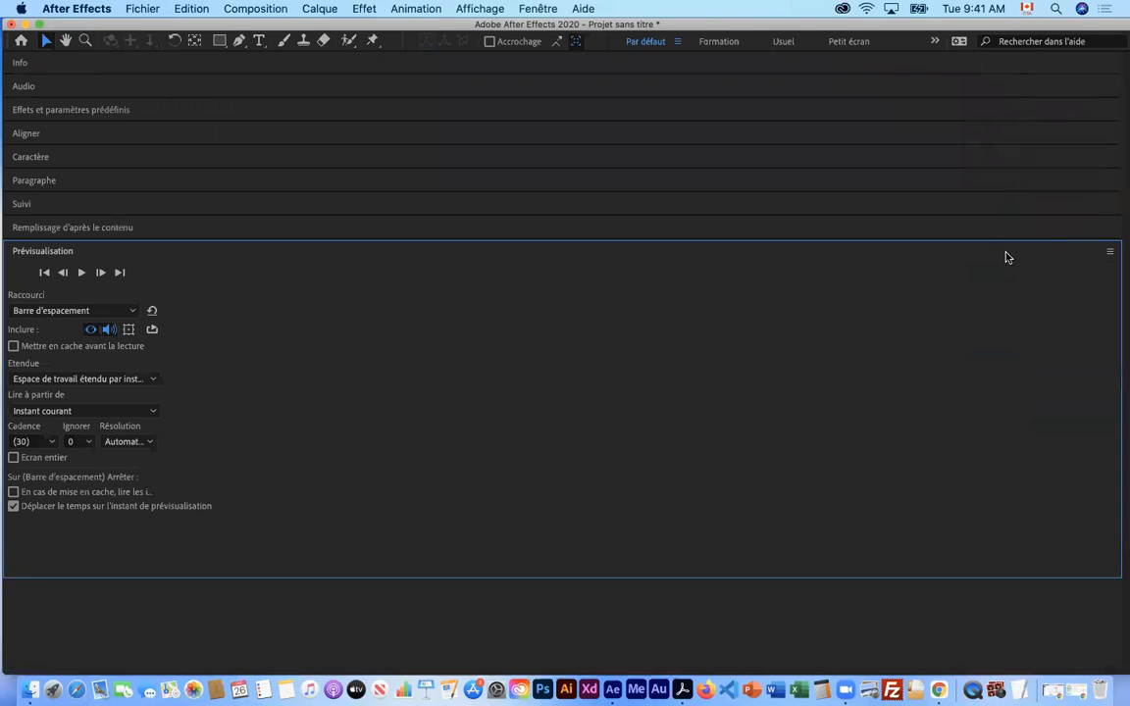
pyautogui.click(57, 253)
pyautogui.click(57, 254)
pyautogui.click(57, 253)
pyautogui.click(57, 253)
pyautogui.press('`')
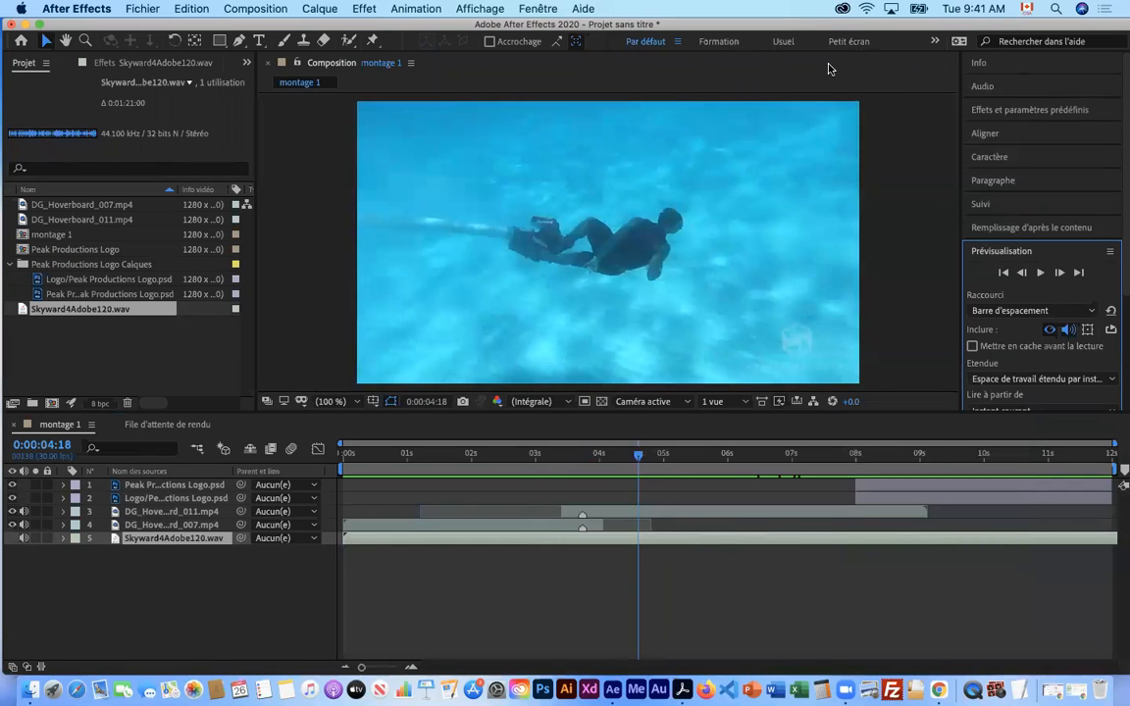
pyautogui.click(541, 8)
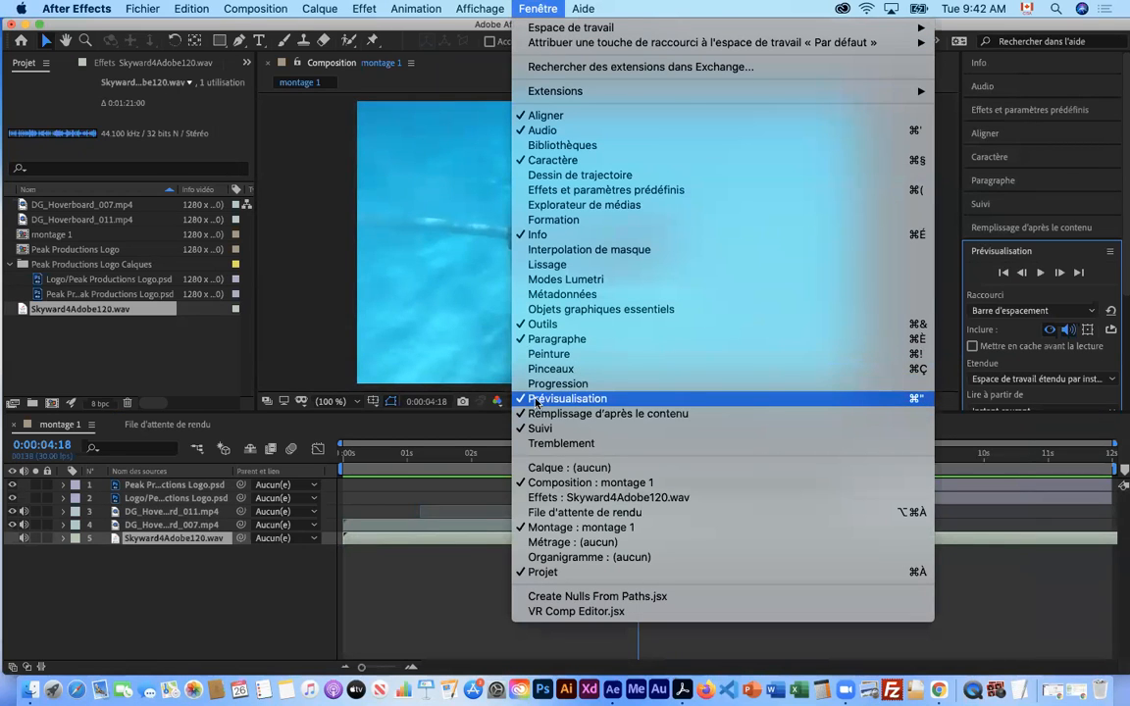
pyautogui.click(523, 12)
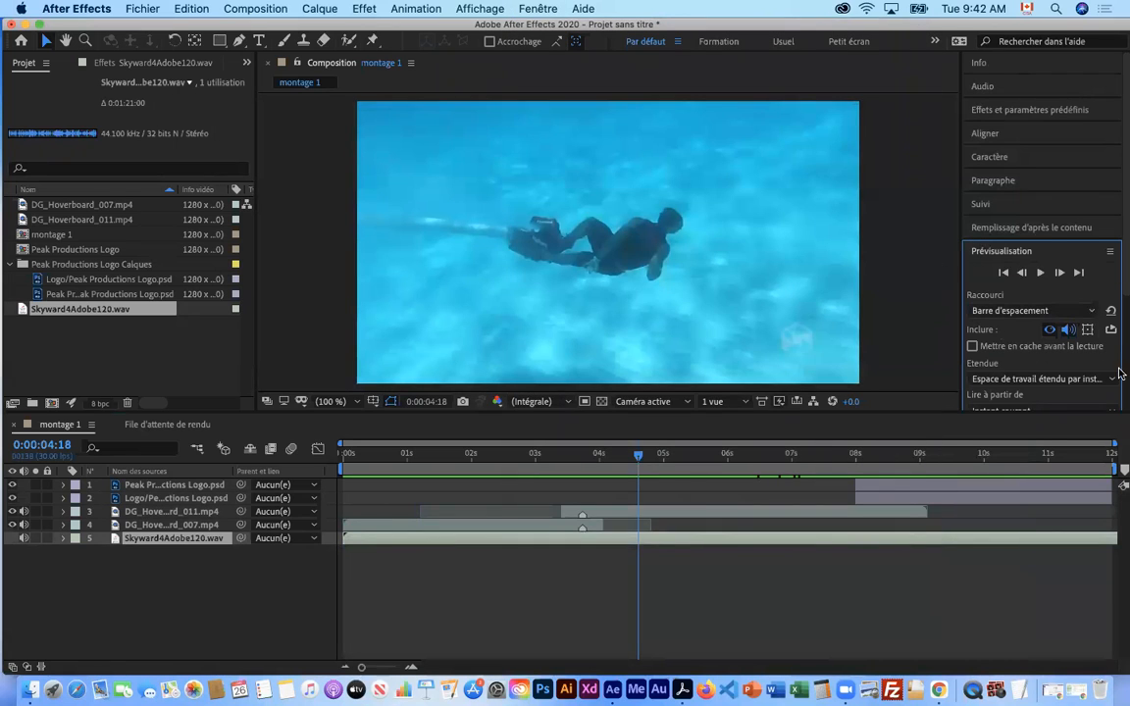
# Play the montage from the current time, stop at 0:00:07:23, and give the Prévisualisation panel slightly more height
pyautogui.click(1038, 275)
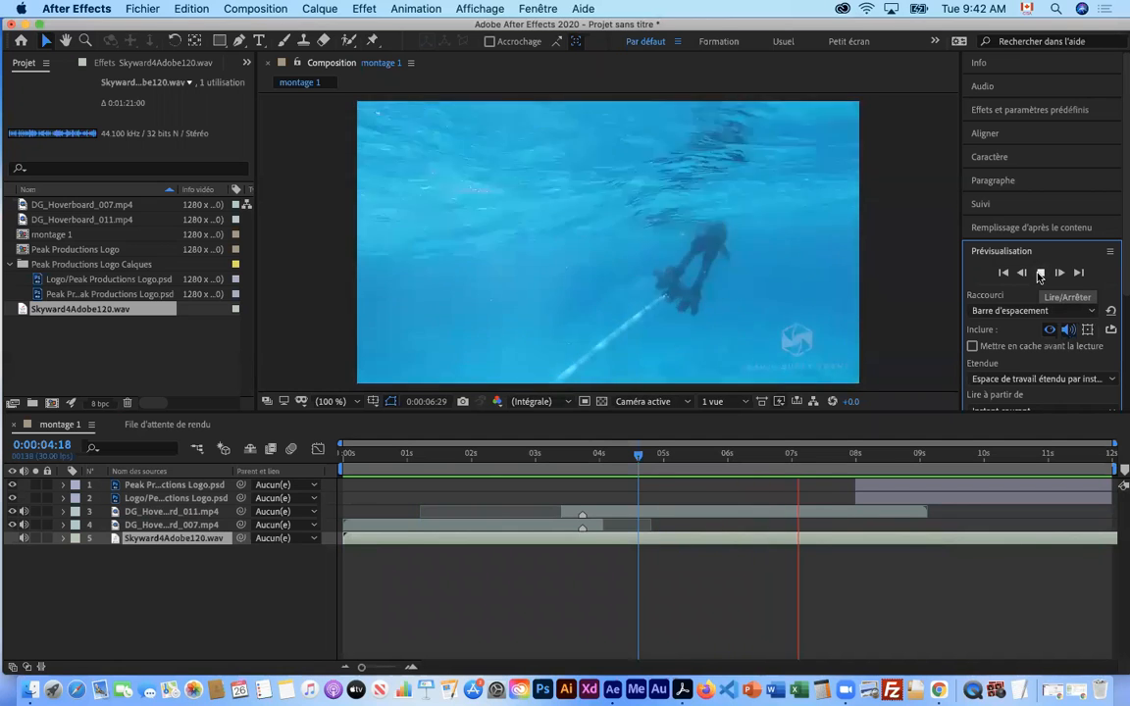
pyautogui.press('space')
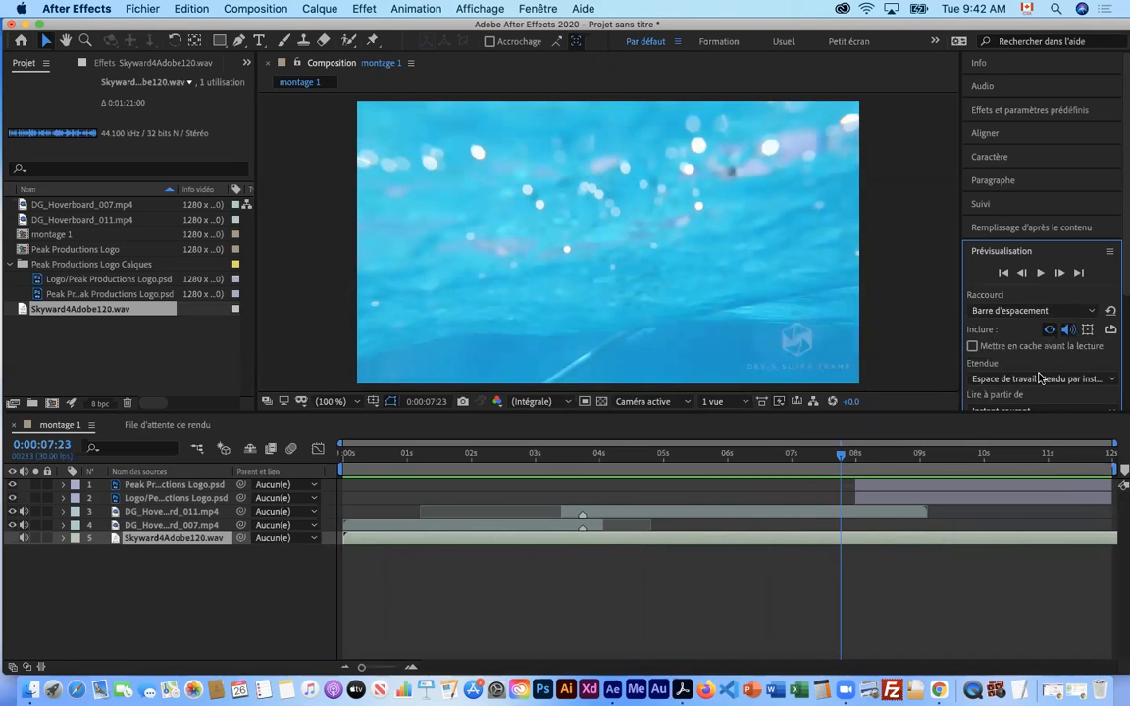
pyautogui.moveTo(1040, 412)
pyautogui.mouseDown()
pyautogui.moveTo(1038, 432)
pyautogui.moveTo(1015, 252)
pyautogui.moveTo(1035, 567)
pyautogui.moveTo(1020, 336)
pyautogui.moveTo(1026, 428)
pyautogui.mouseUp()
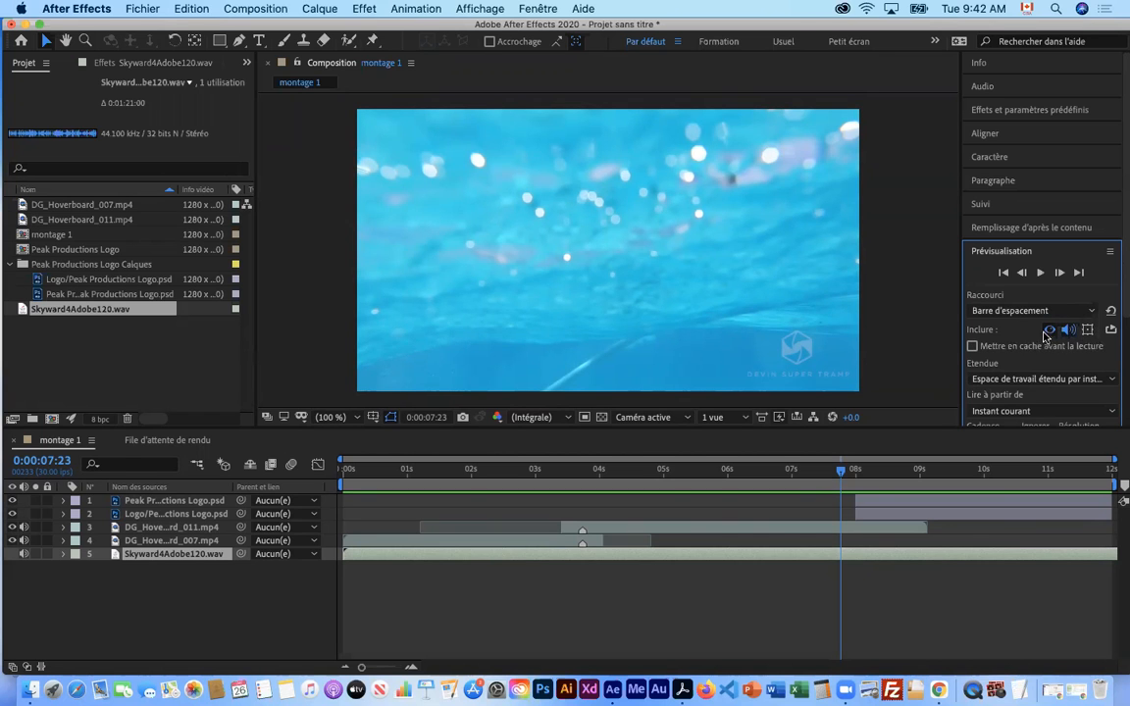
# Replay the montage from 0:00:03:28, 0:00:03:19 and 0:00:05:02 to locate the musical accent between five and six seconds
pyautogui.moveTo(842, 474); pyautogui.dragTo(594, 470)
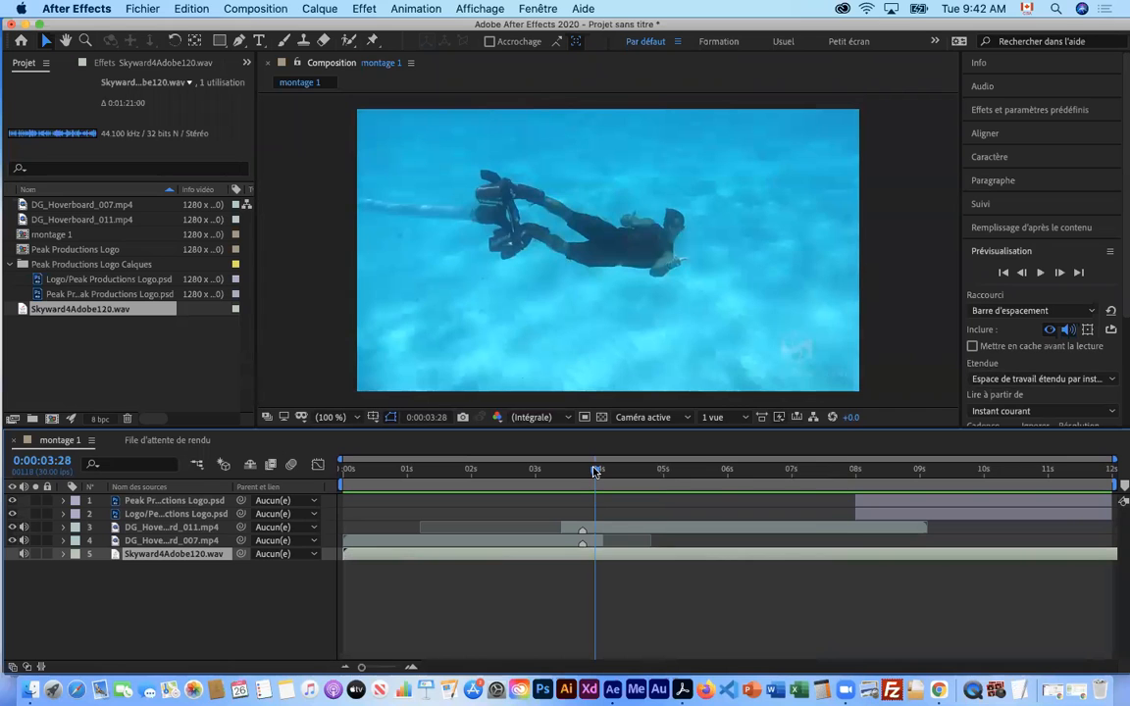
pyautogui.press('space')
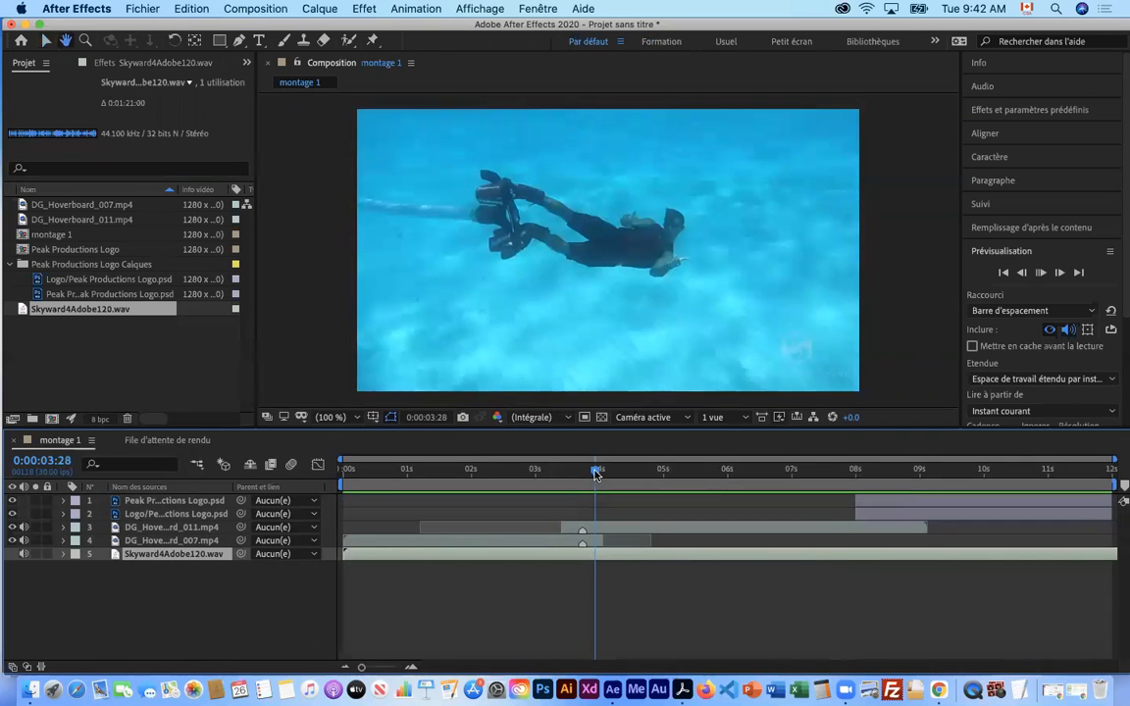
pyautogui.press('space')
pyautogui.moveTo(707, 473); pyautogui.dragTo(575, 468)
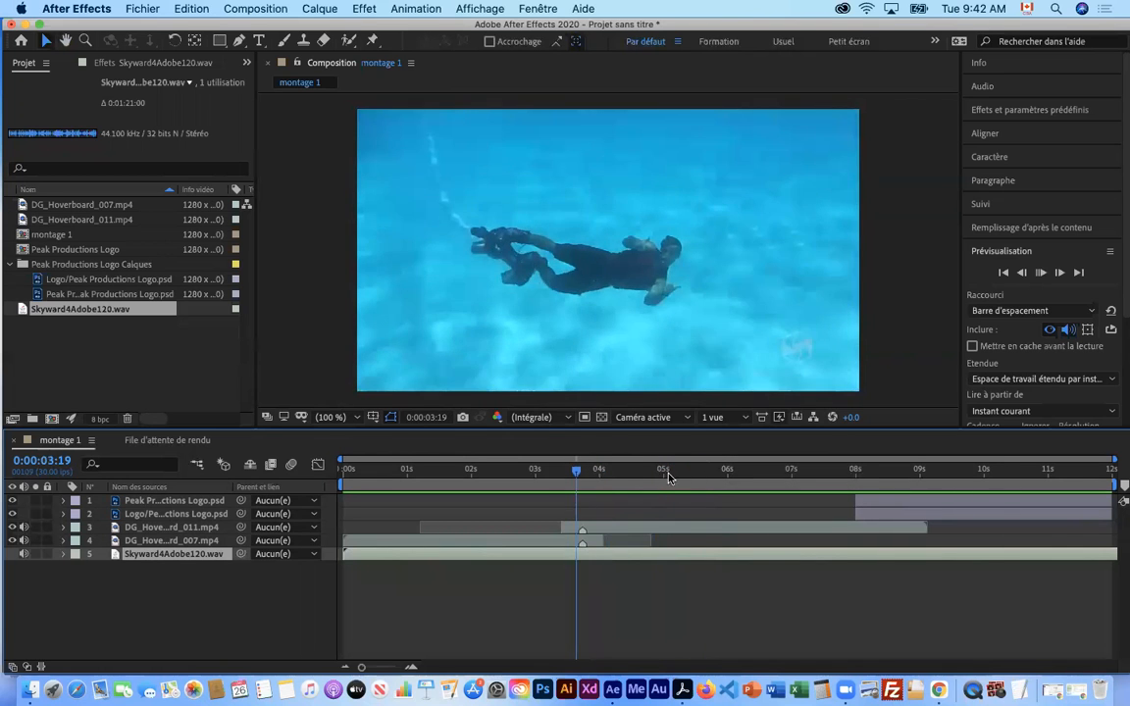
pyautogui.press('space')
pyautogui.moveTo(690, 479)
pyautogui.mouseDown()
pyautogui.moveTo(715, 474)
pyautogui.moveTo(695, 476)
pyautogui.mouseUp()
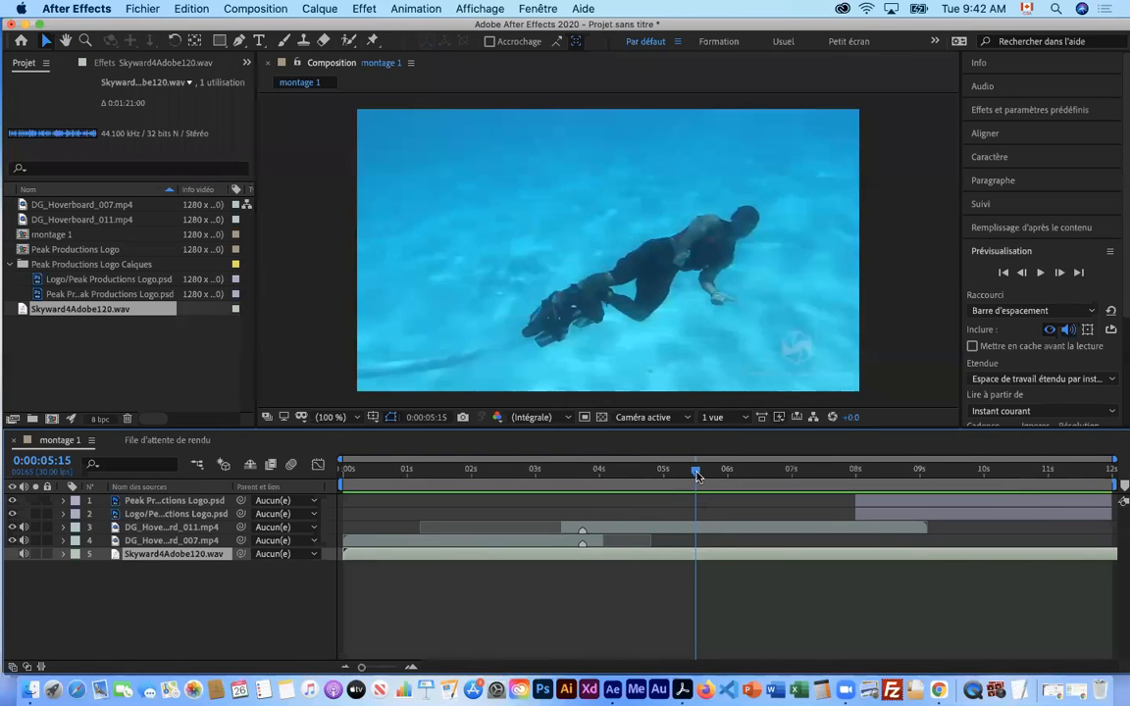
pyautogui.moveTo(697, 475); pyautogui.dragTo(668, 473)
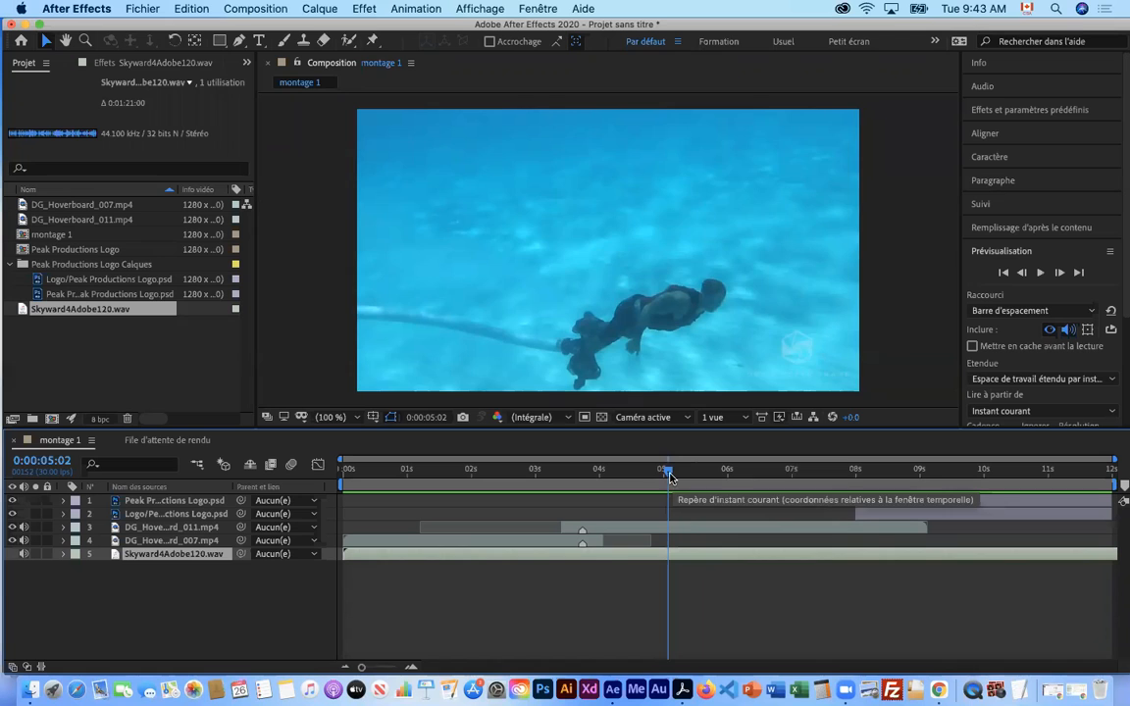
pyautogui.press('space')
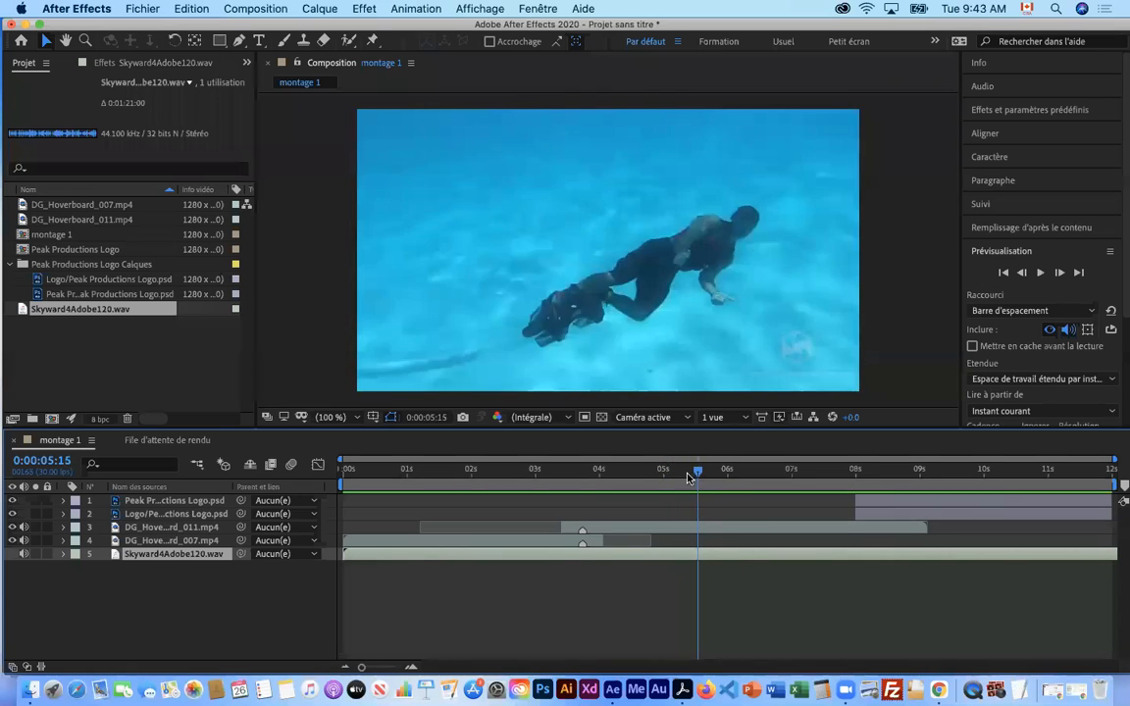
# Set the current time to 0:00:05:07 and add a layer marker there on Skyward4Adobe120.wav
pyautogui.click(688, 477)
pyautogui.moveTo(689, 479); pyautogui.dragTo(680, 477)
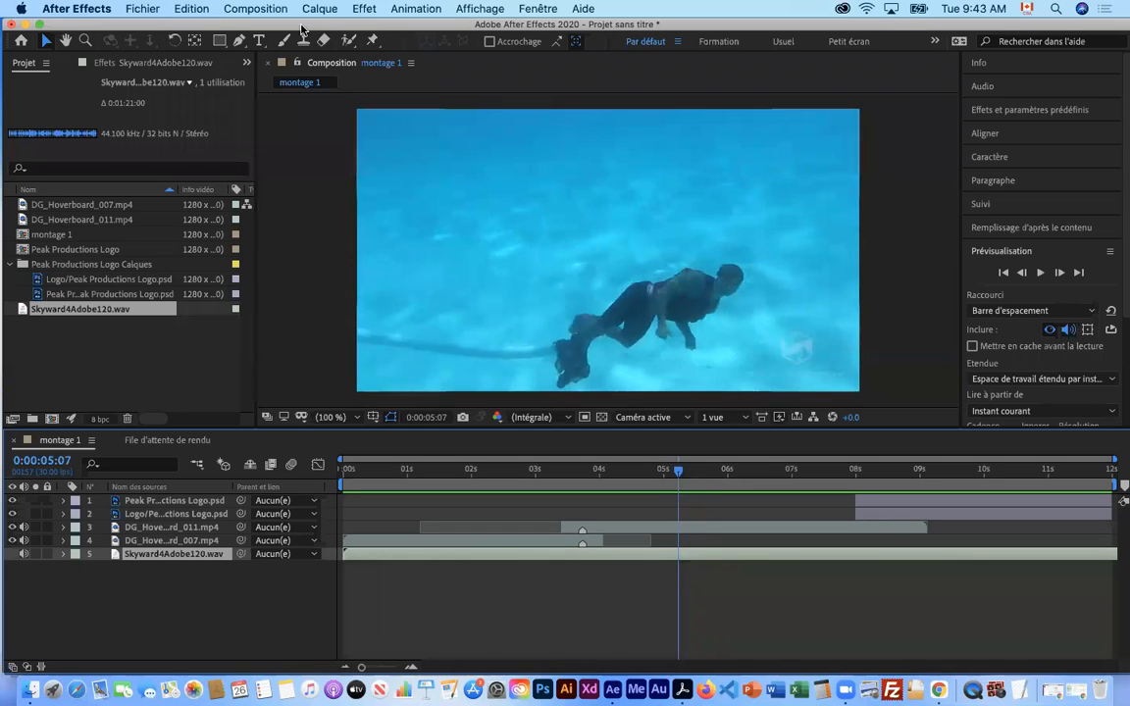
pyautogui.click(362, 9)
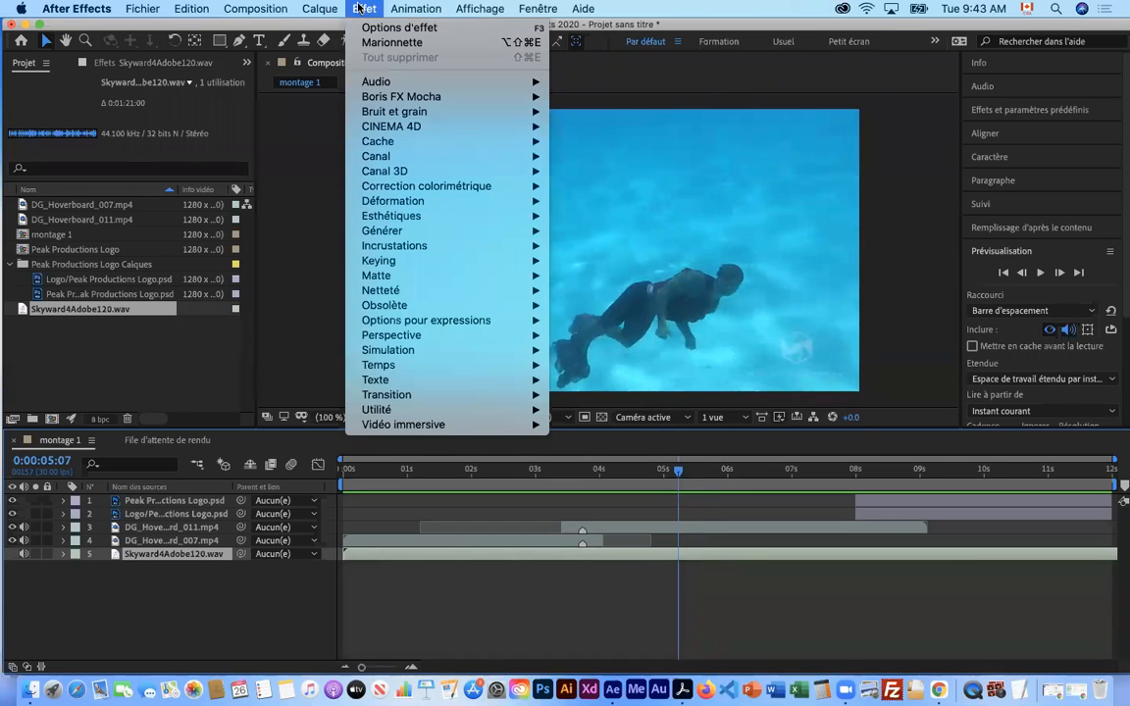
pyautogui.moveTo(333, 8)
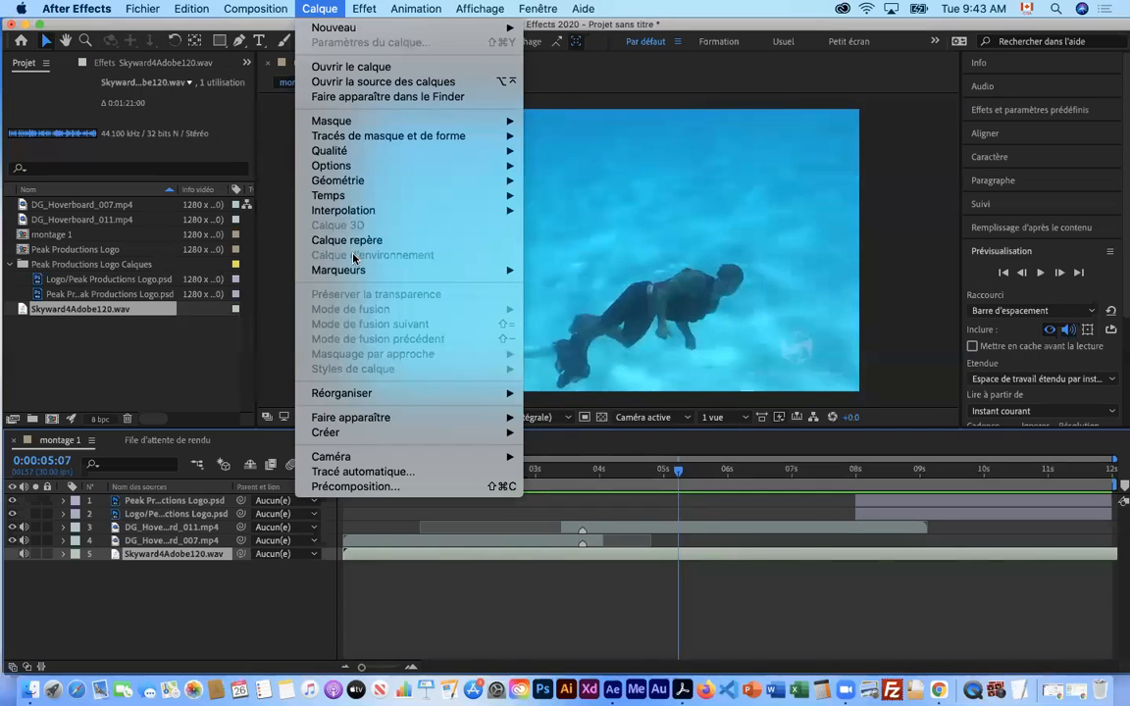
pyautogui.moveTo(355, 270)
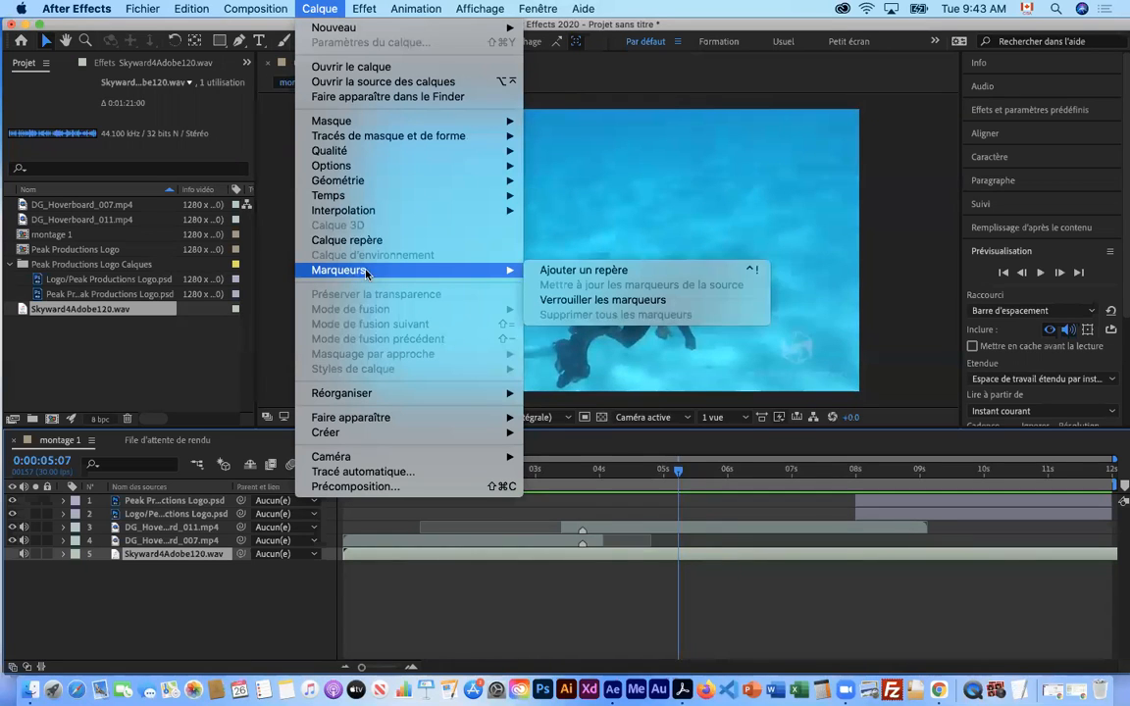
pyautogui.click(579, 274)
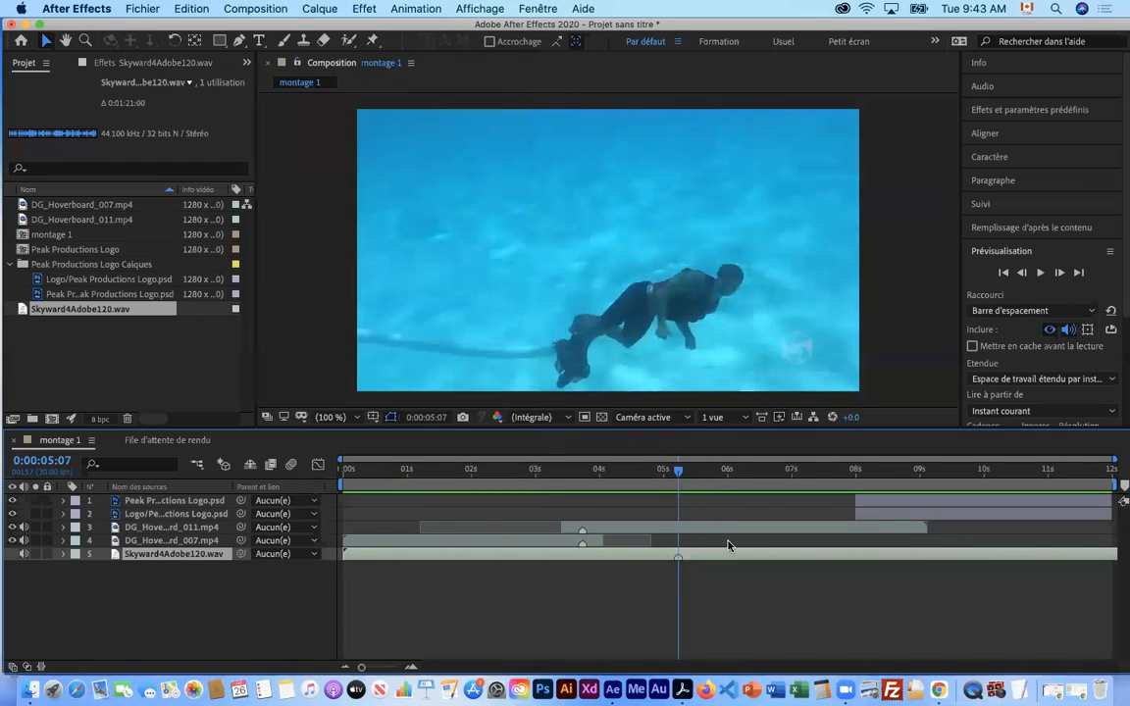
# Shift the Skyward4Adobe120.wav layer earlier to align its marker with both hoverboard clip markers, and set the current time to 0:00:03:22
pyautogui.moveTo(678, 558); pyautogui.dragTo(578, 557)
pyautogui.click(579, 480)
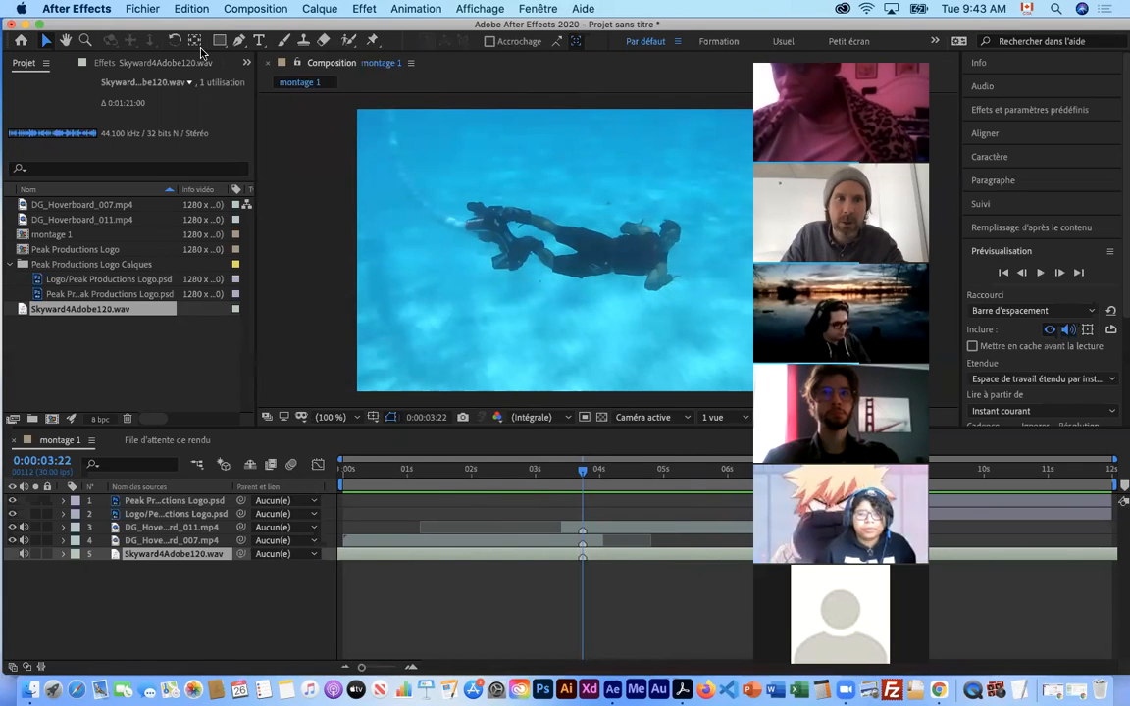
# Save the project as montage_mardi.aep in the 01_Projet folder
pyautogui.click(156, 9)
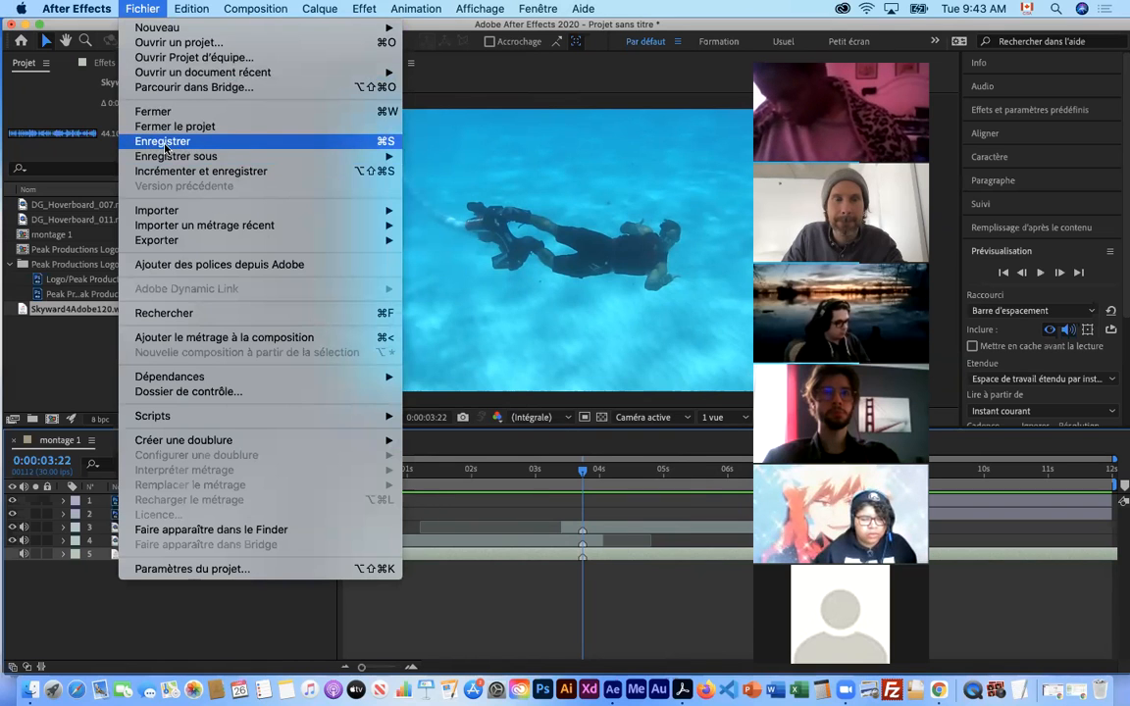
pyautogui.click(149, 144)
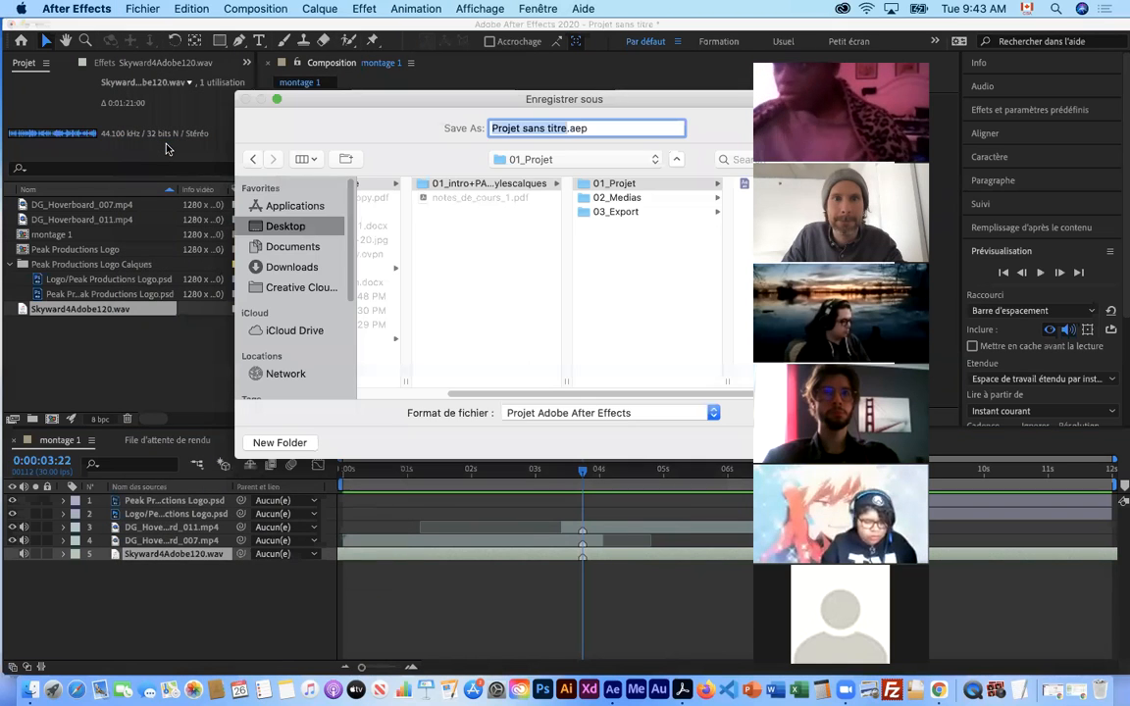
pyautogui.moveTo(593, 129); pyautogui.dragTo(212, 72)
pyautogui.moveTo(702, 437); pyautogui.dragTo(847, 545)
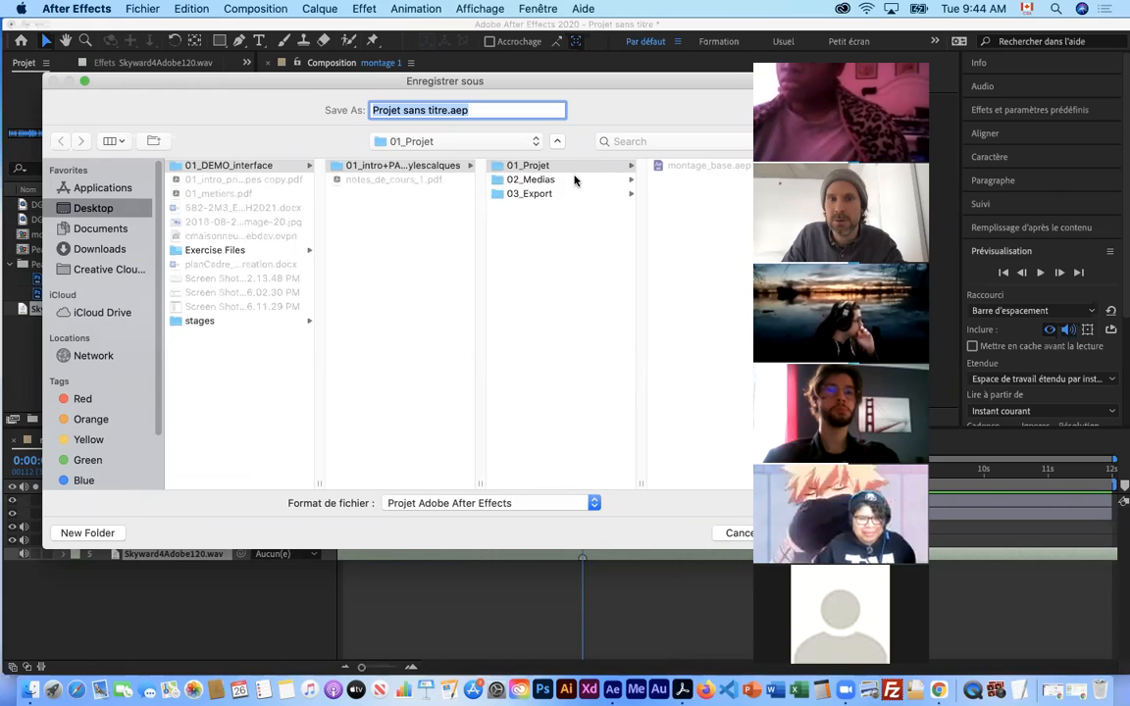
pyautogui.click(445, 111)
pyautogui.moveTo(371, 102); pyautogui.dragTo(371, 107)
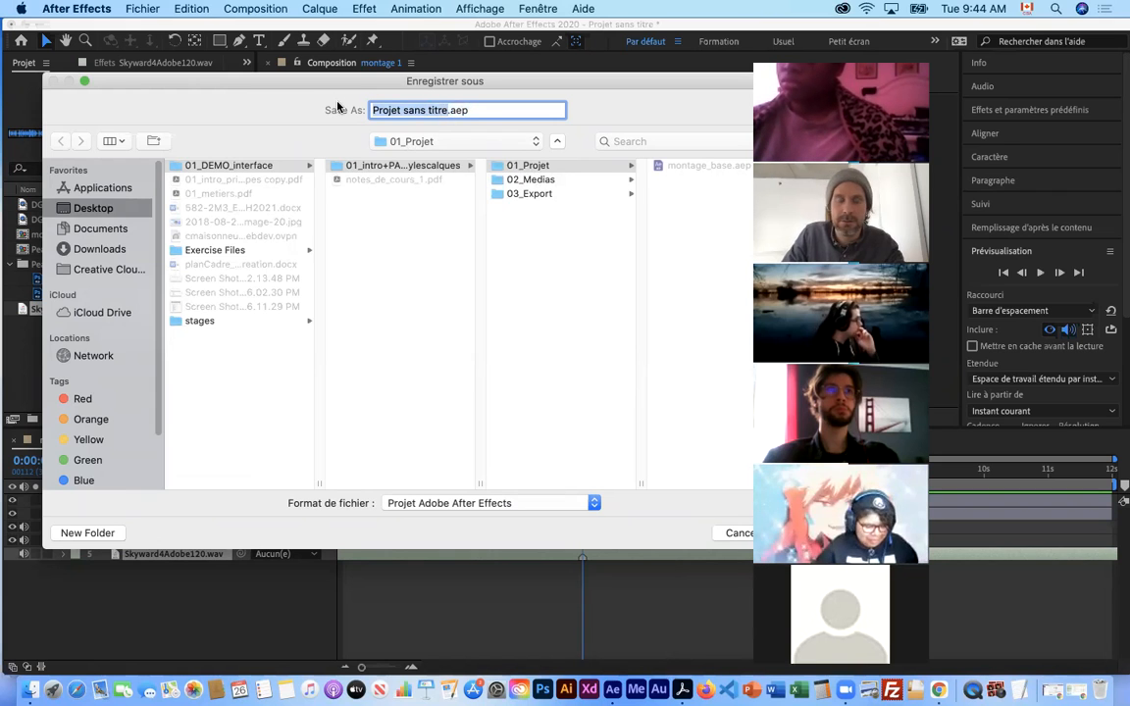
pyautogui.write('mo')
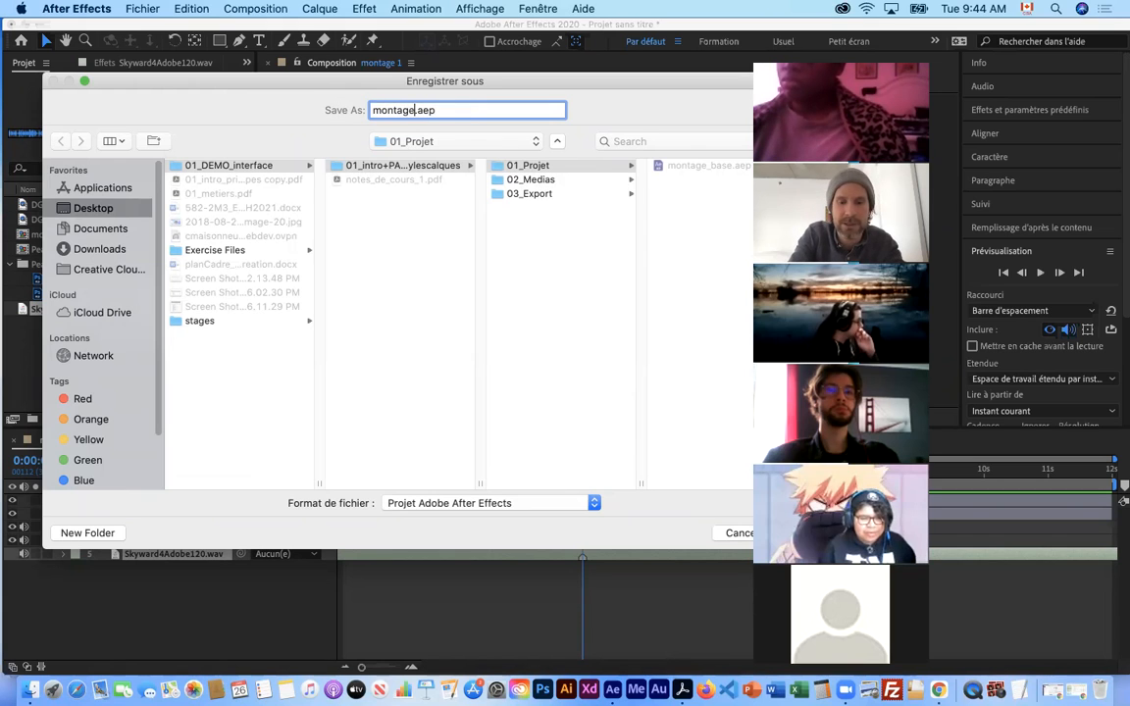
pyautogui.write('ntage_mardi')
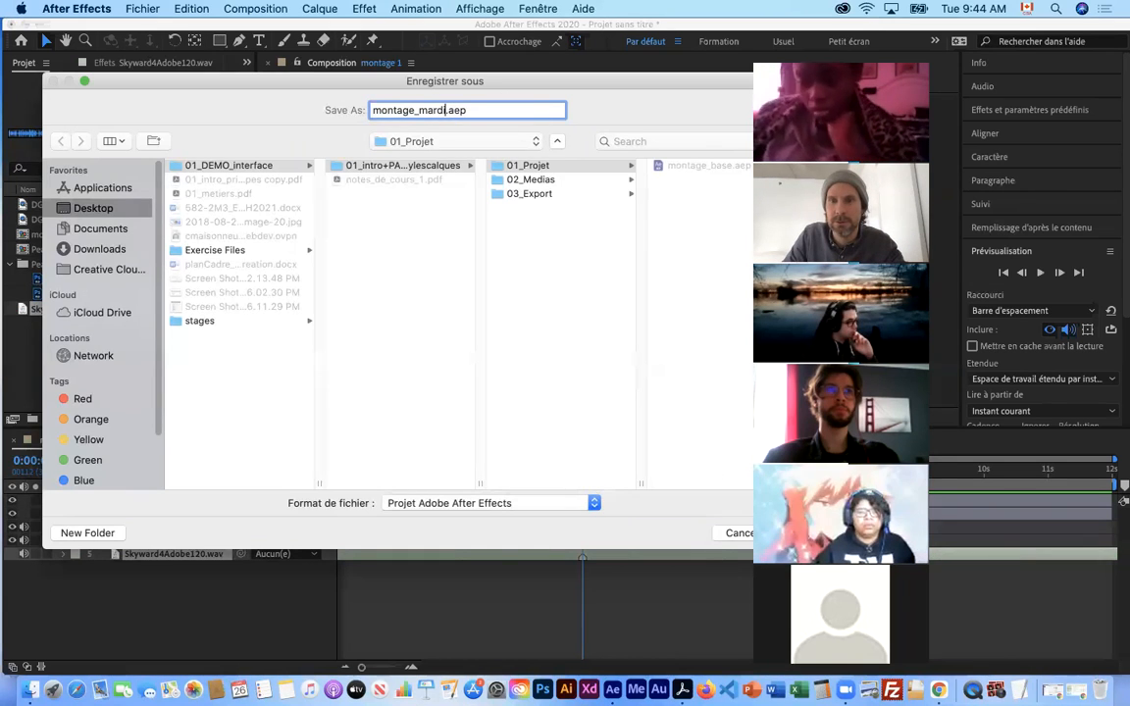
pyautogui.press('Return')
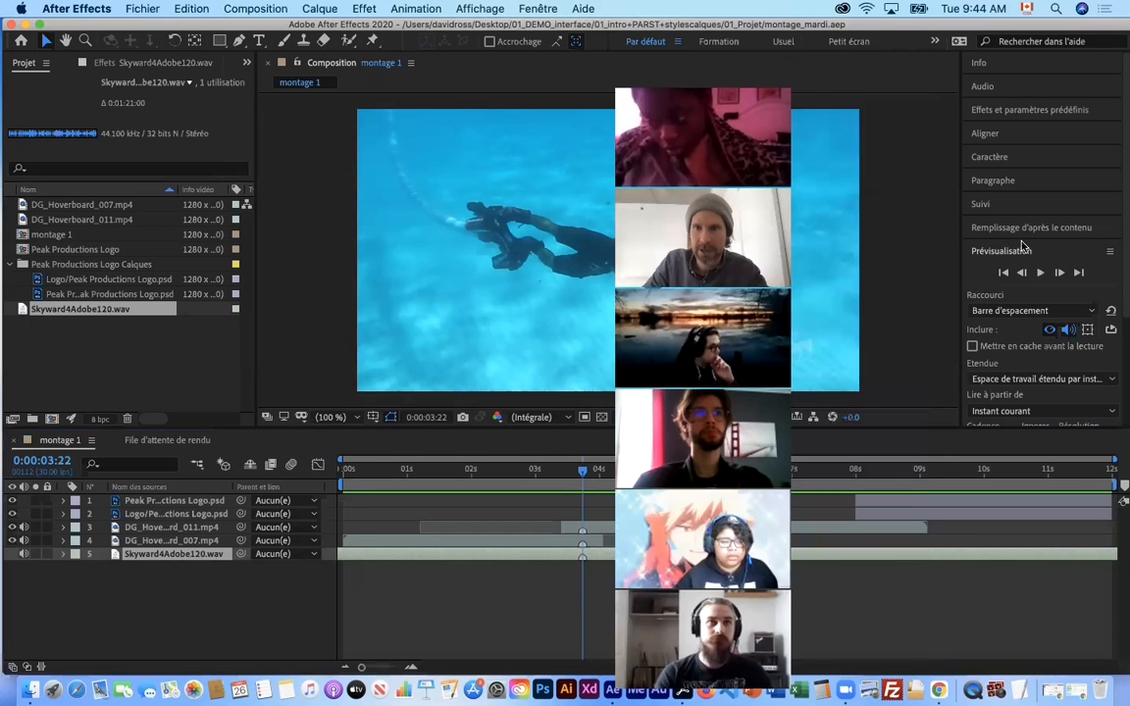
# Collapse the Prévisualisation panel, check where it is listed among the available panels, and play the montage from 0:00:03:22
pyautogui.click(1018, 253)
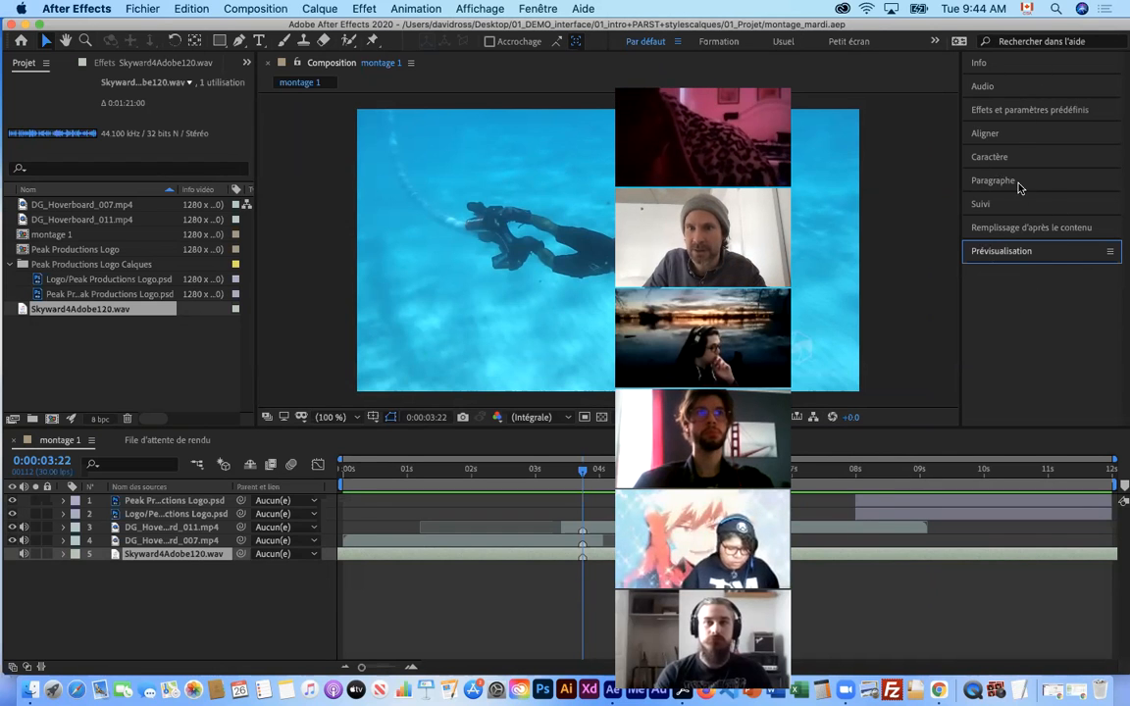
pyautogui.click(539, 9)
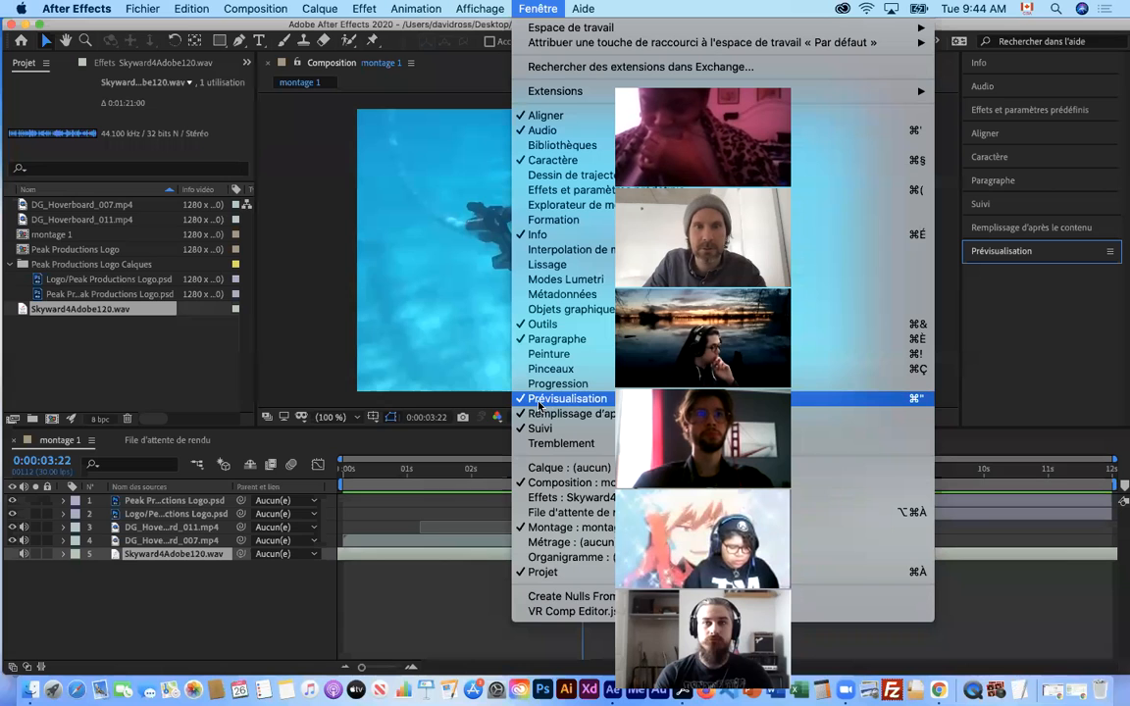
pyautogui.click(531, 11)
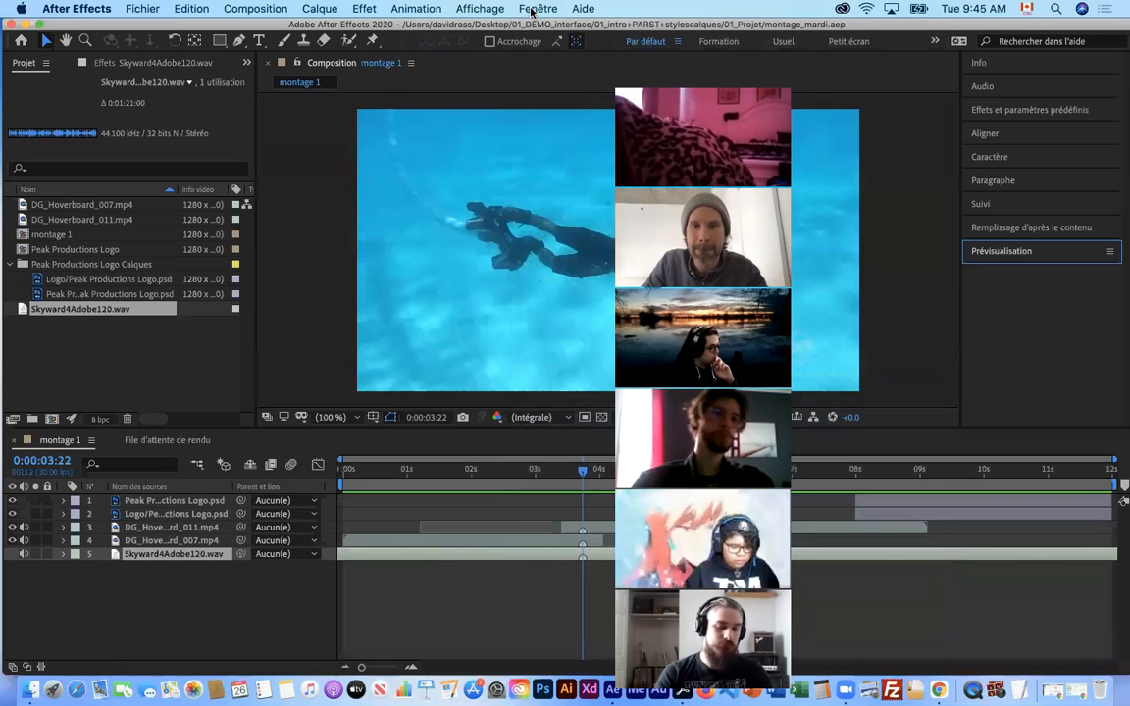
pyautogui.click(585, 474)
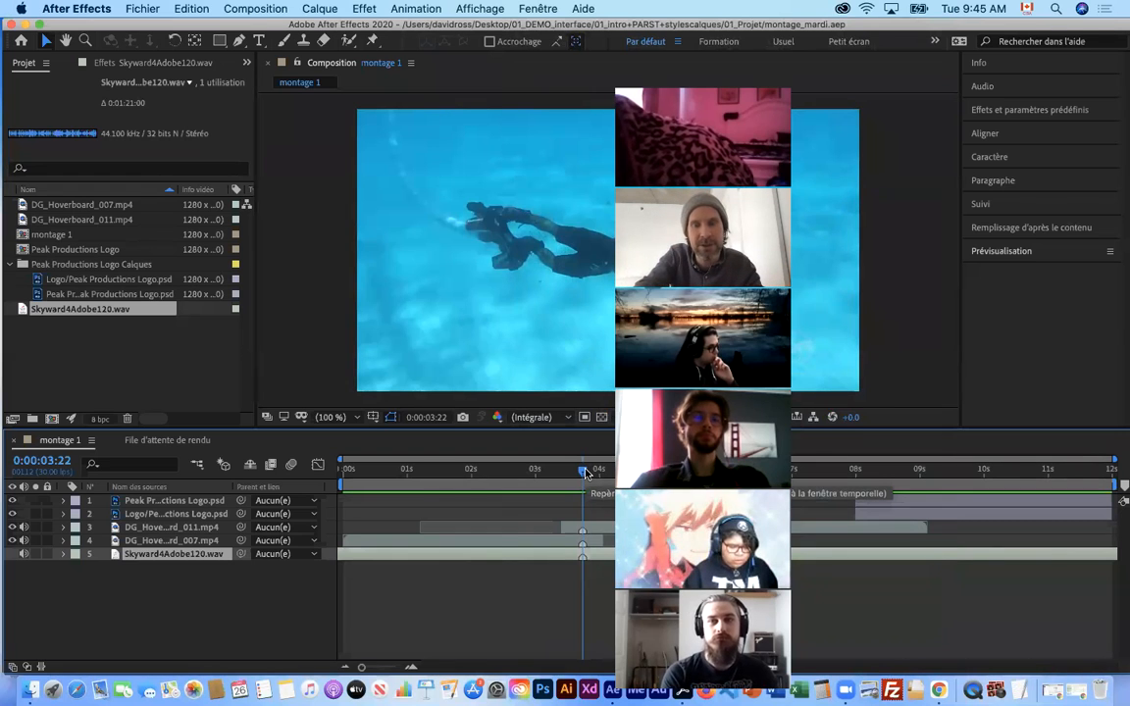
pyautogui.press('space')
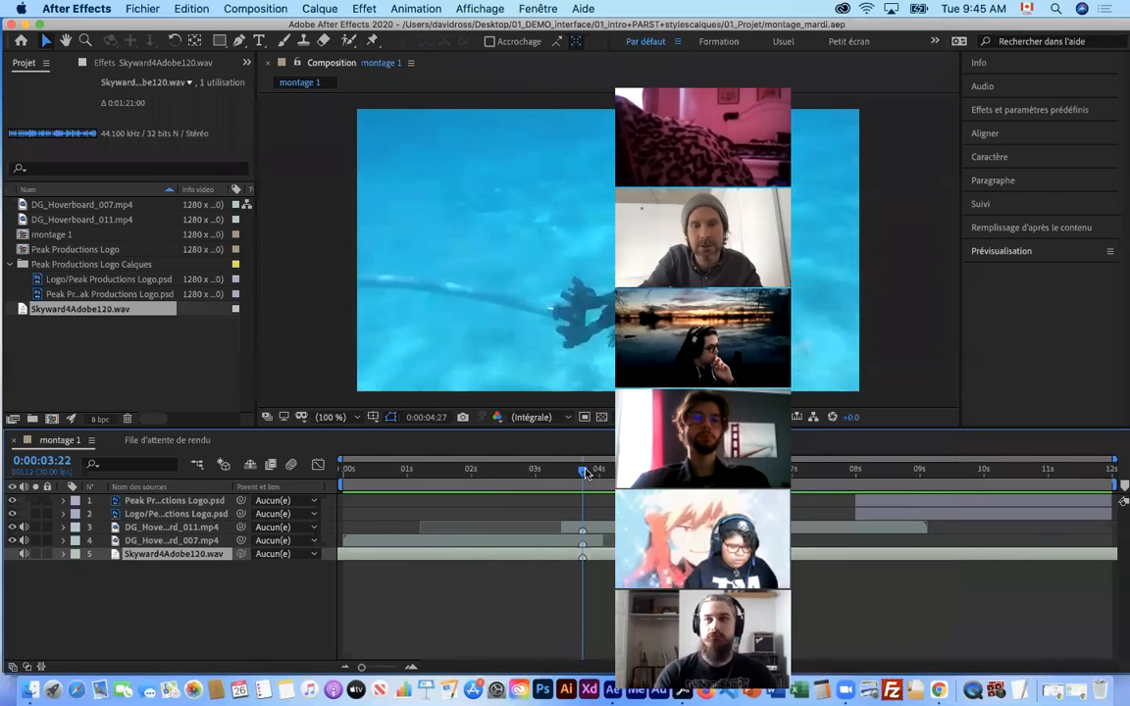